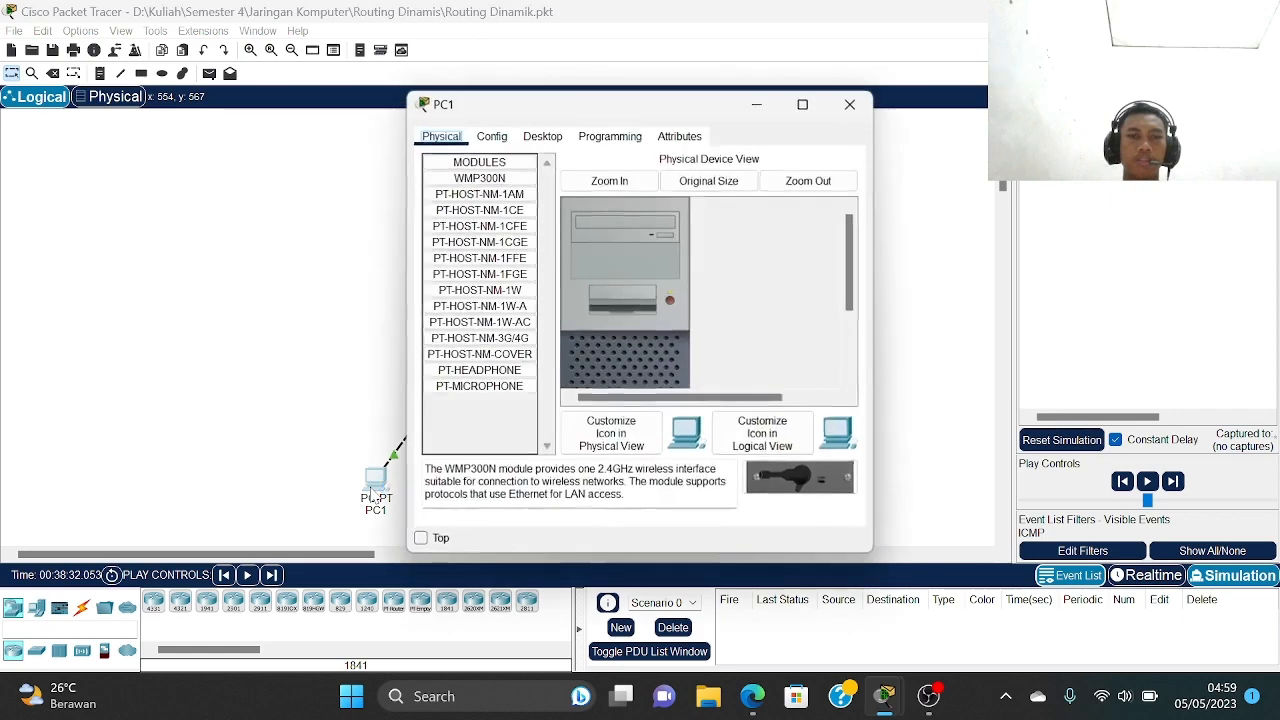
- Check the IP configuration of PC1, PC2 and PC3, closing each device window after reading its addresses
click(500, 137)
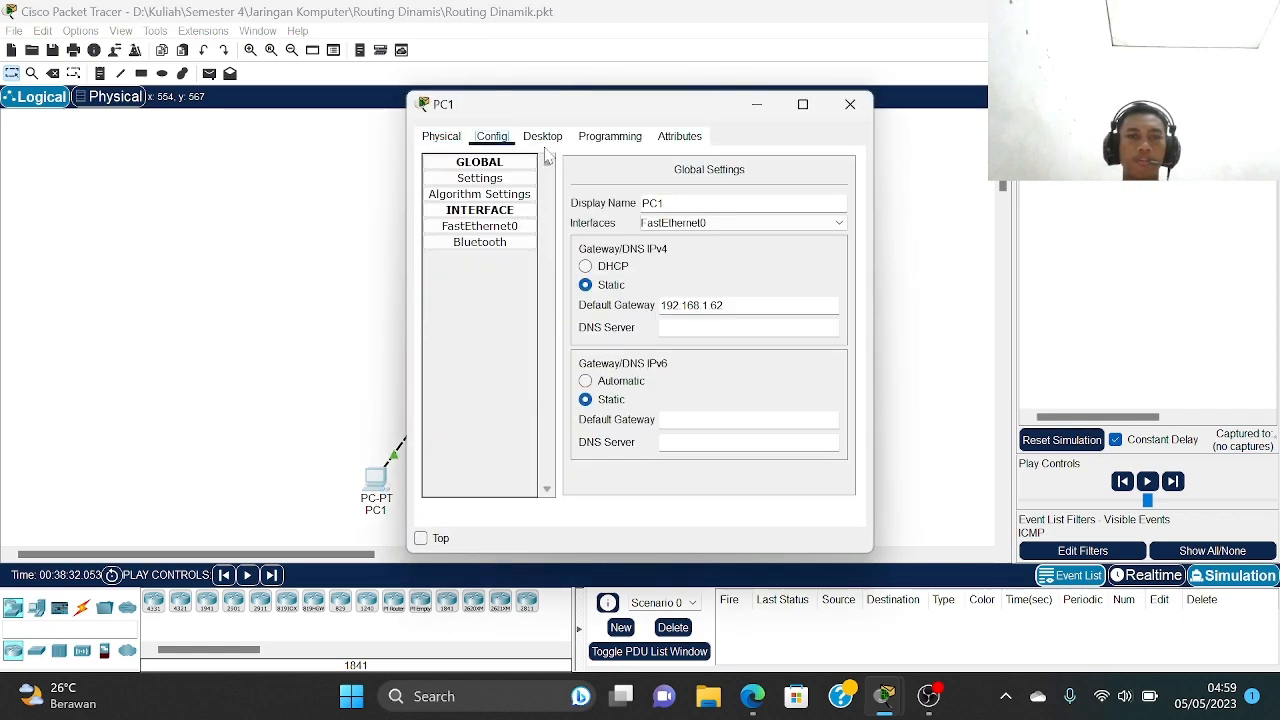
click(545, 140)
click(480, 195)
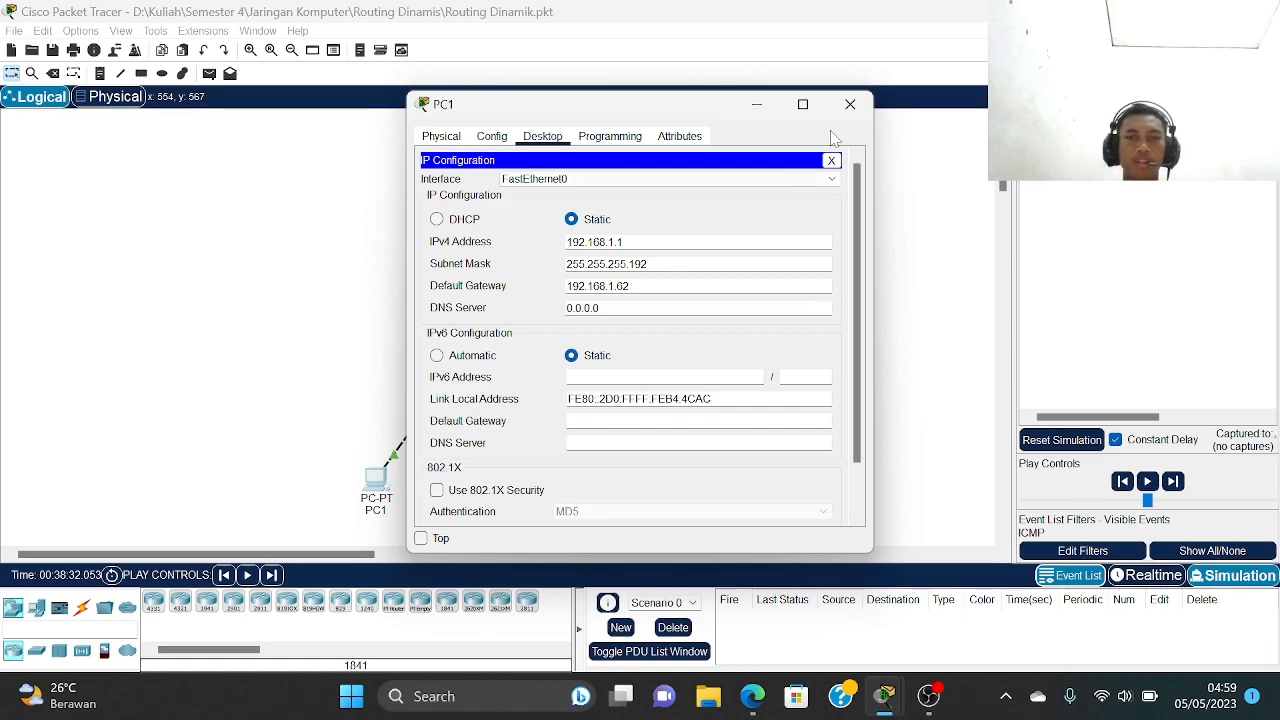
click(850, 104)
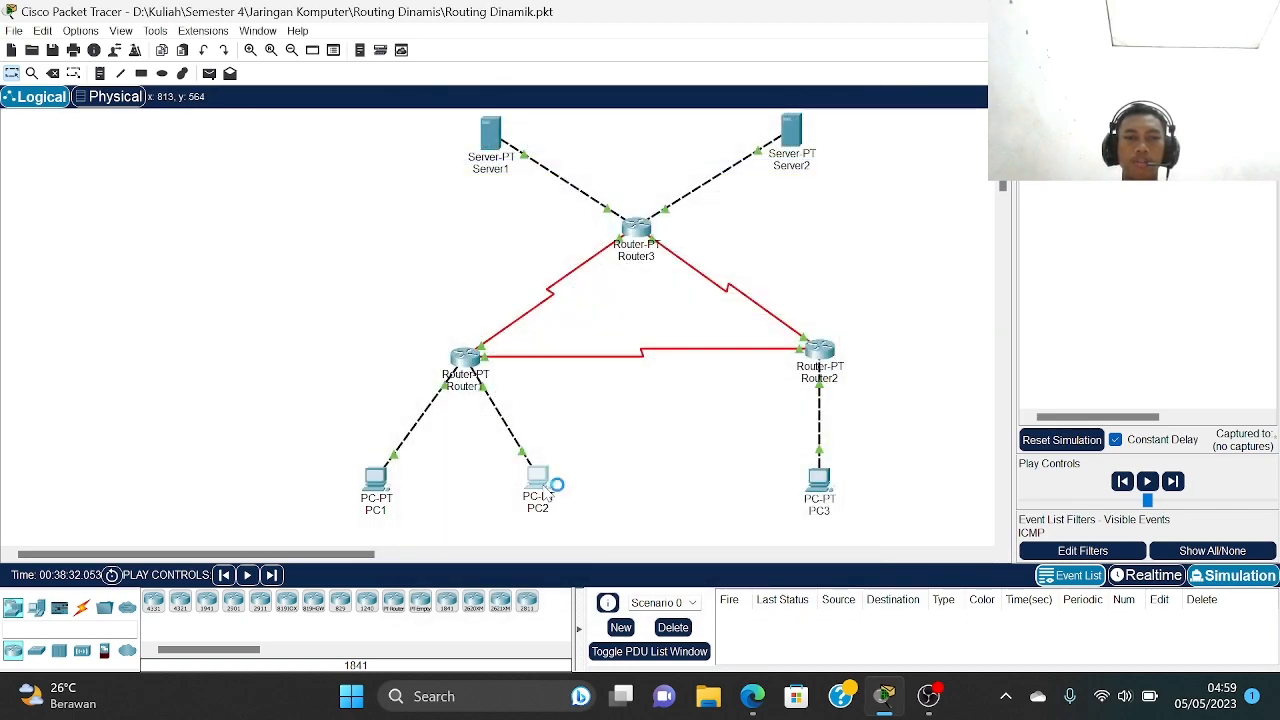
click(543, 137)
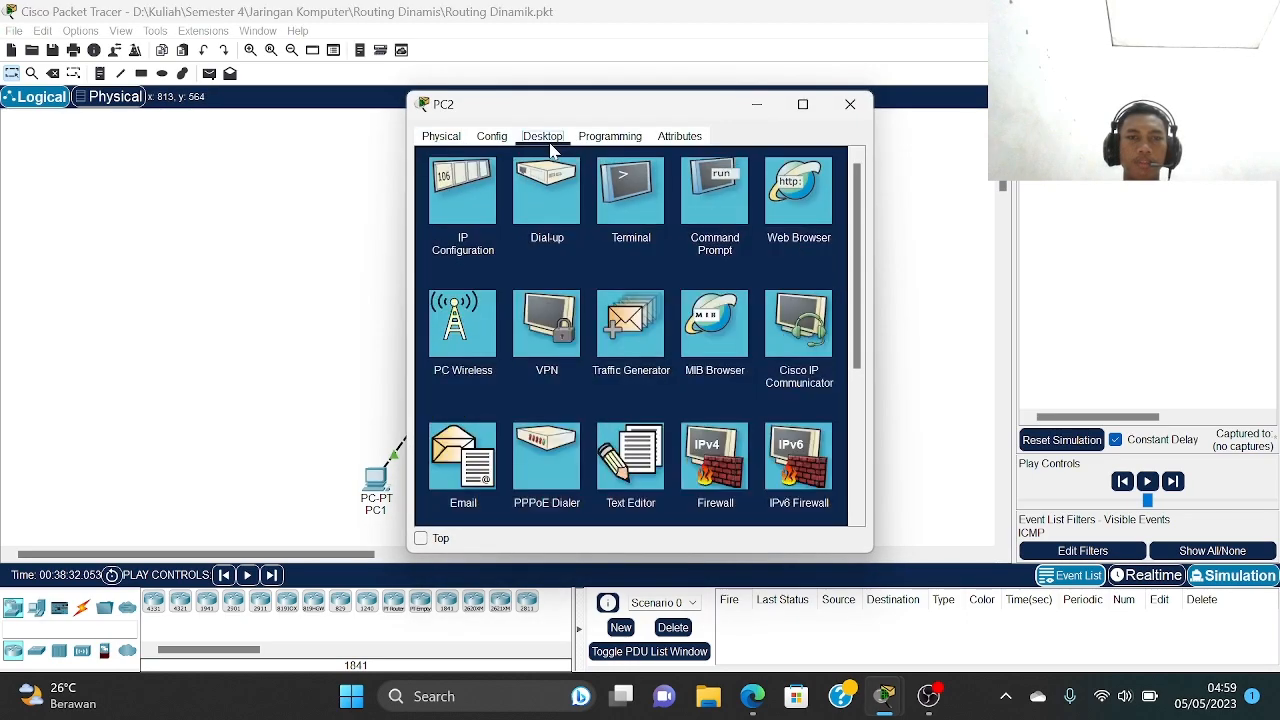
click(472, 197)
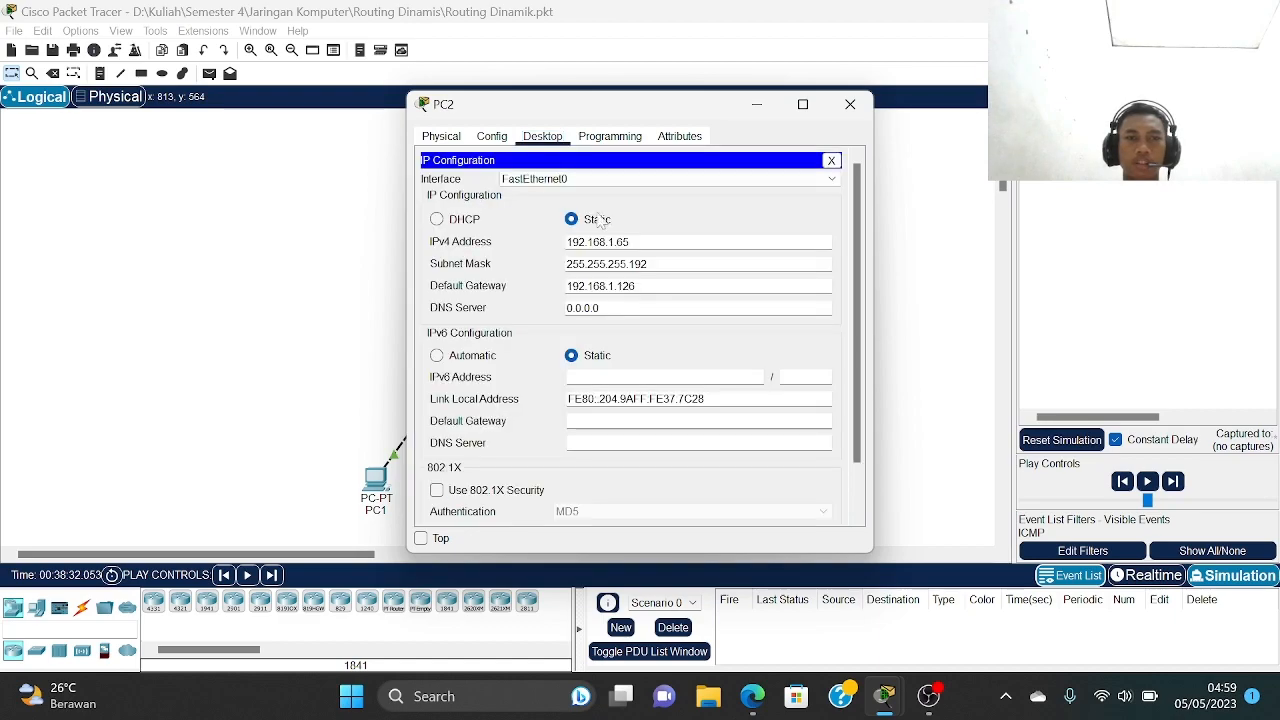
click(850, 104)
click(815, 478)
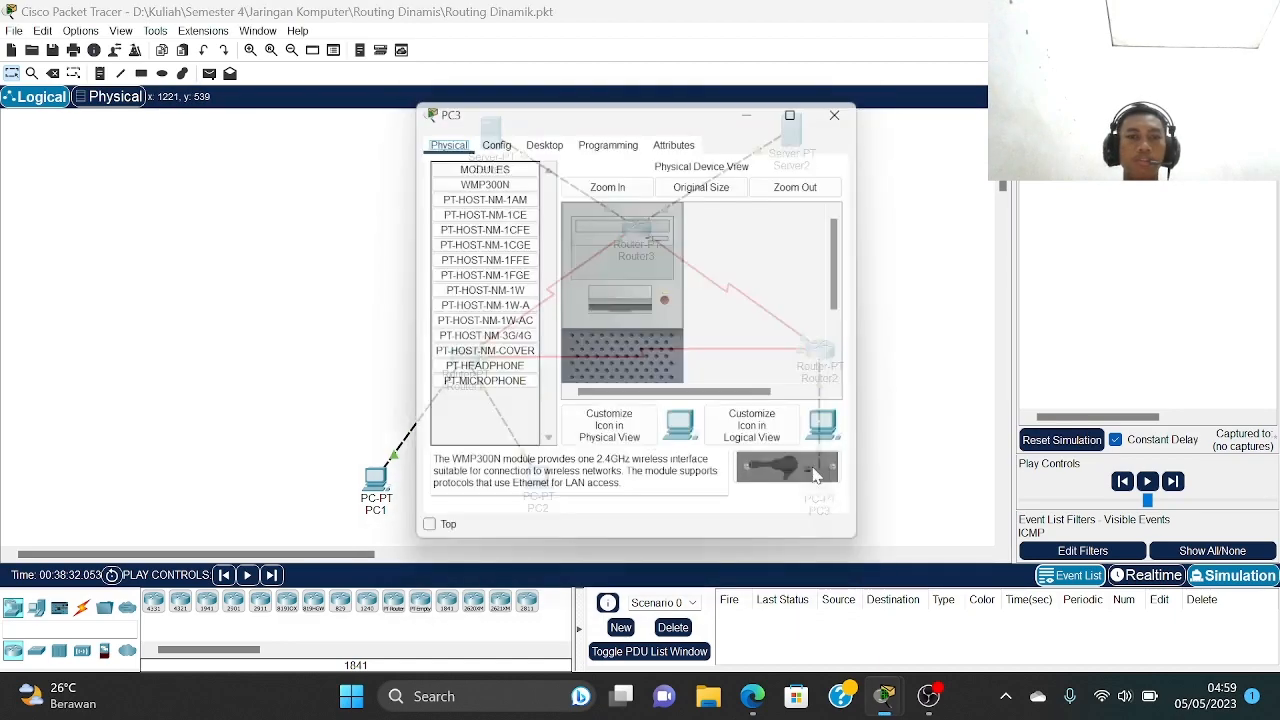
click(543, 137)
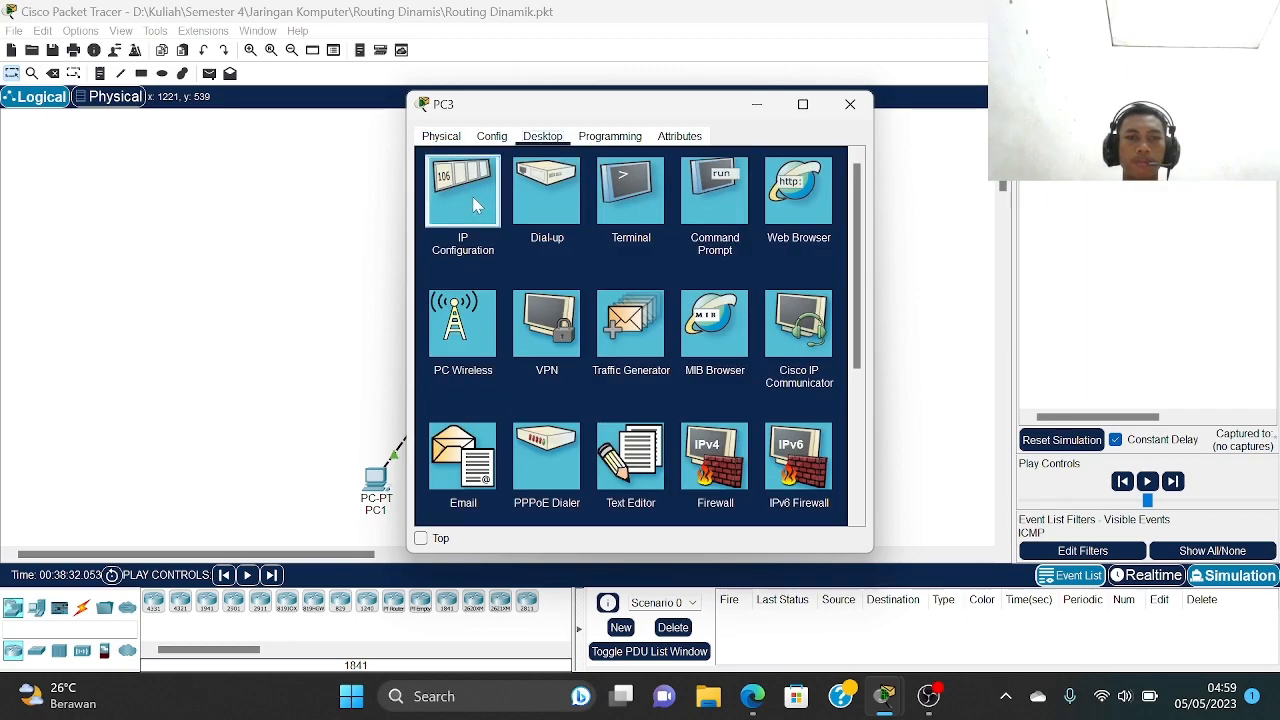
click(472, 197)
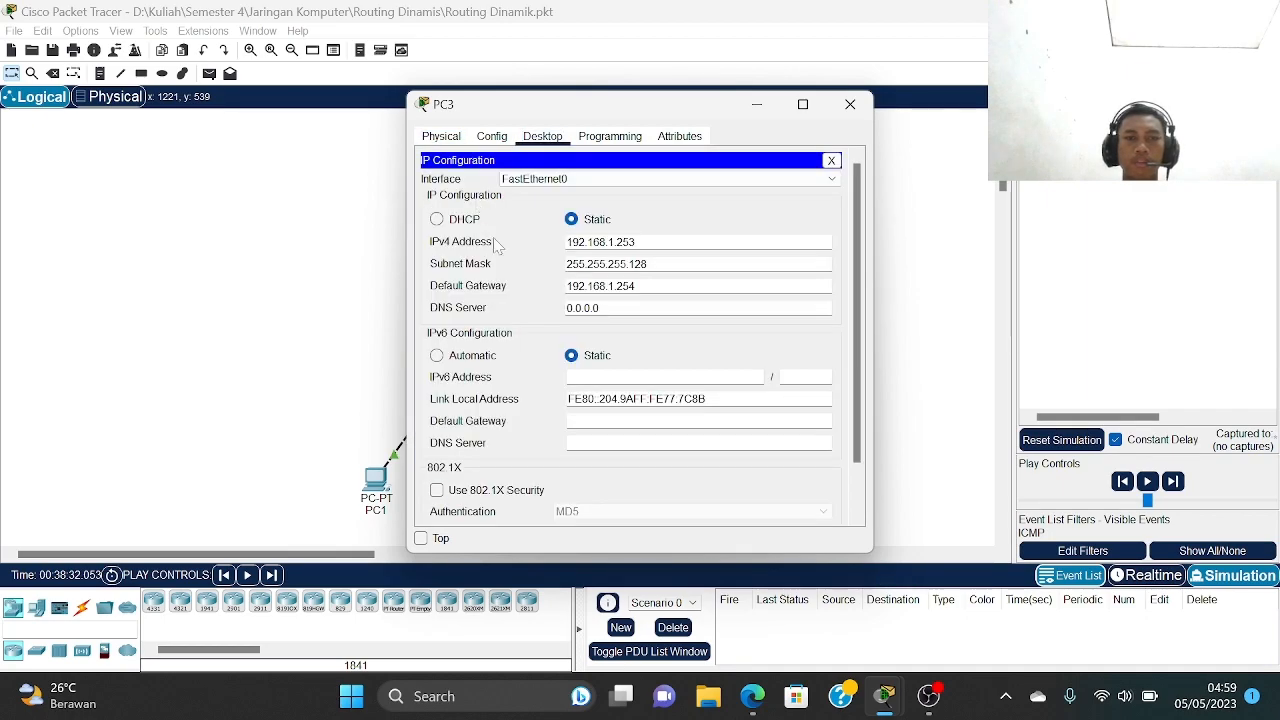
click(850, 104)
- Check the IP configuration of Server1 and Server2, closing each server window after reading its addresses
click(492, 136)
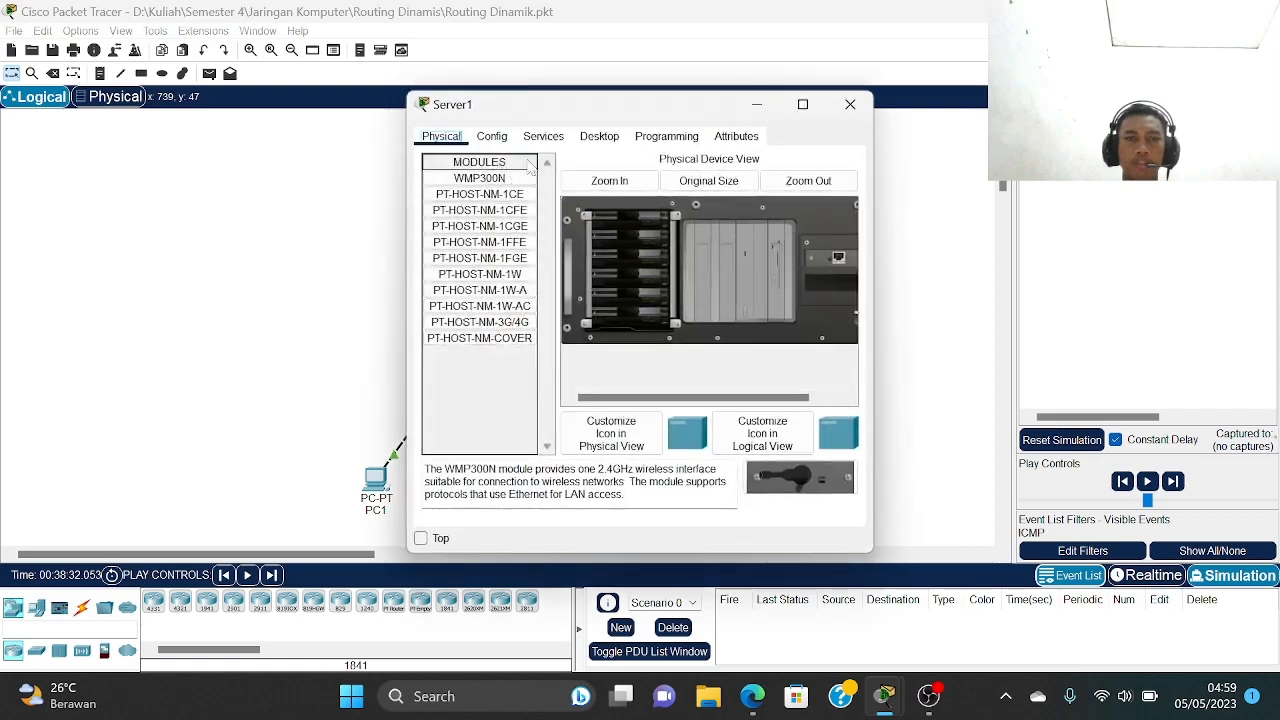
click(599, 136)
click(470, 192)
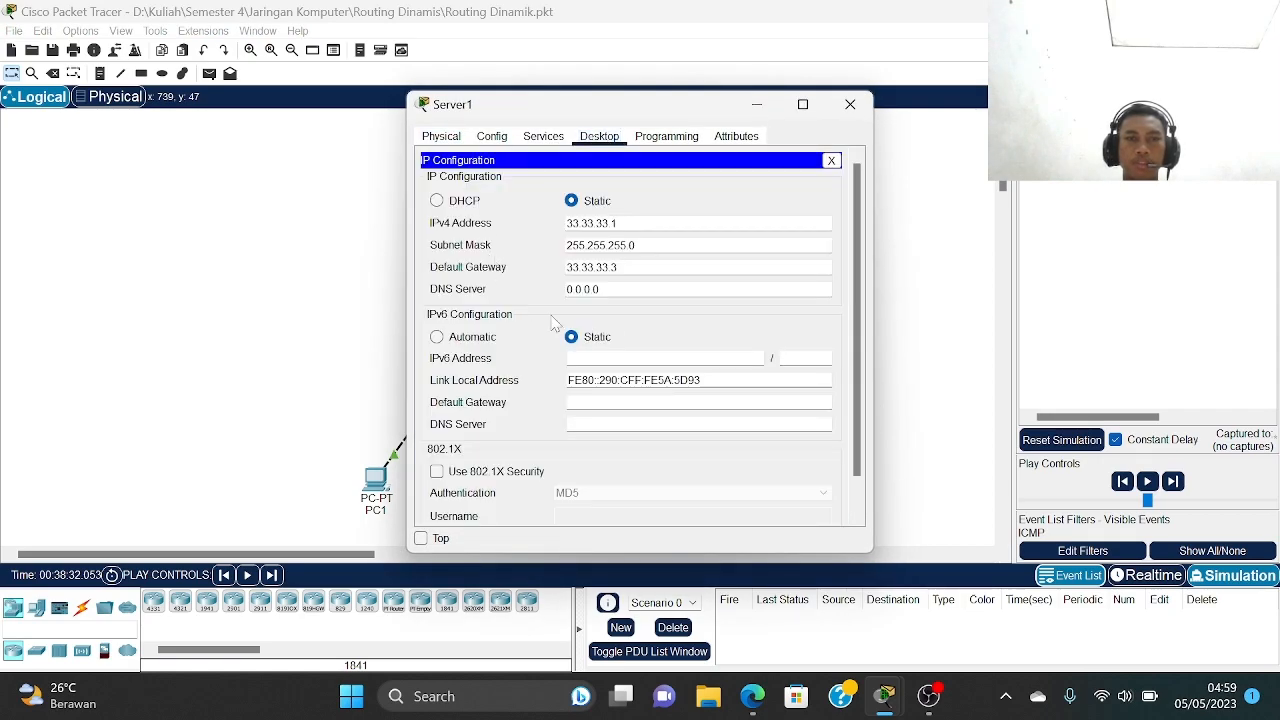
click(850, 104)
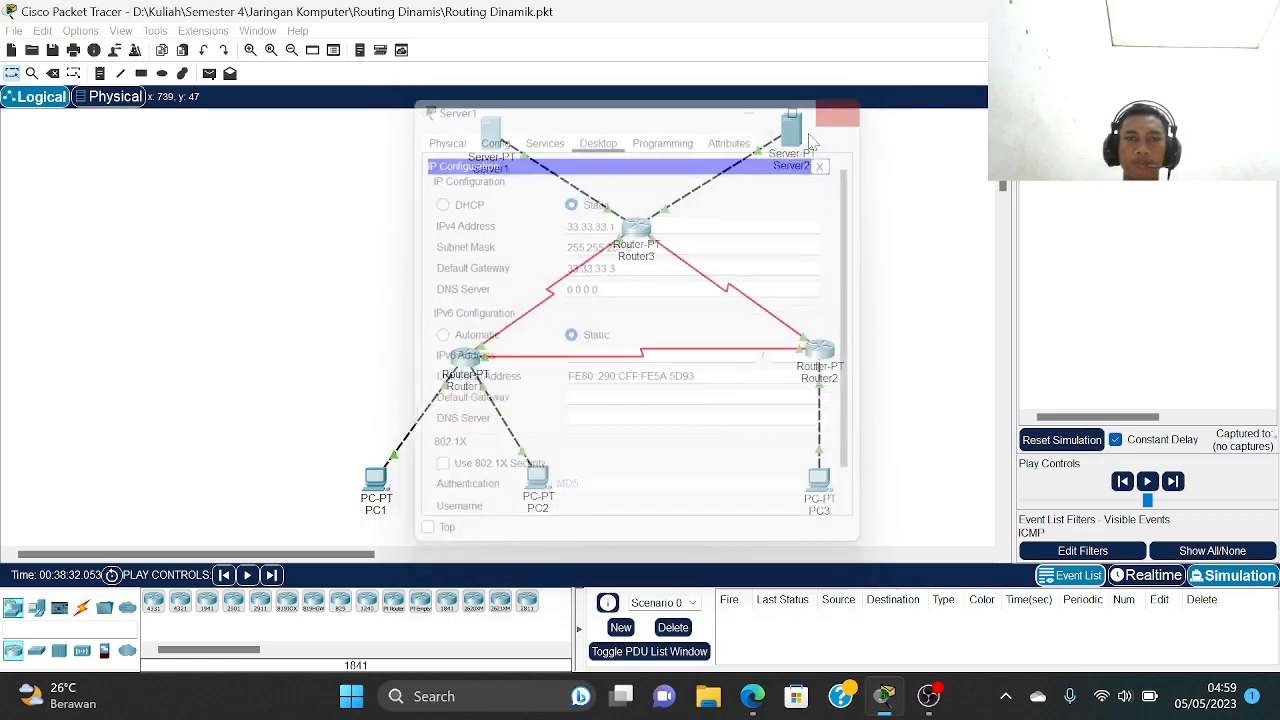
click(791, 132)
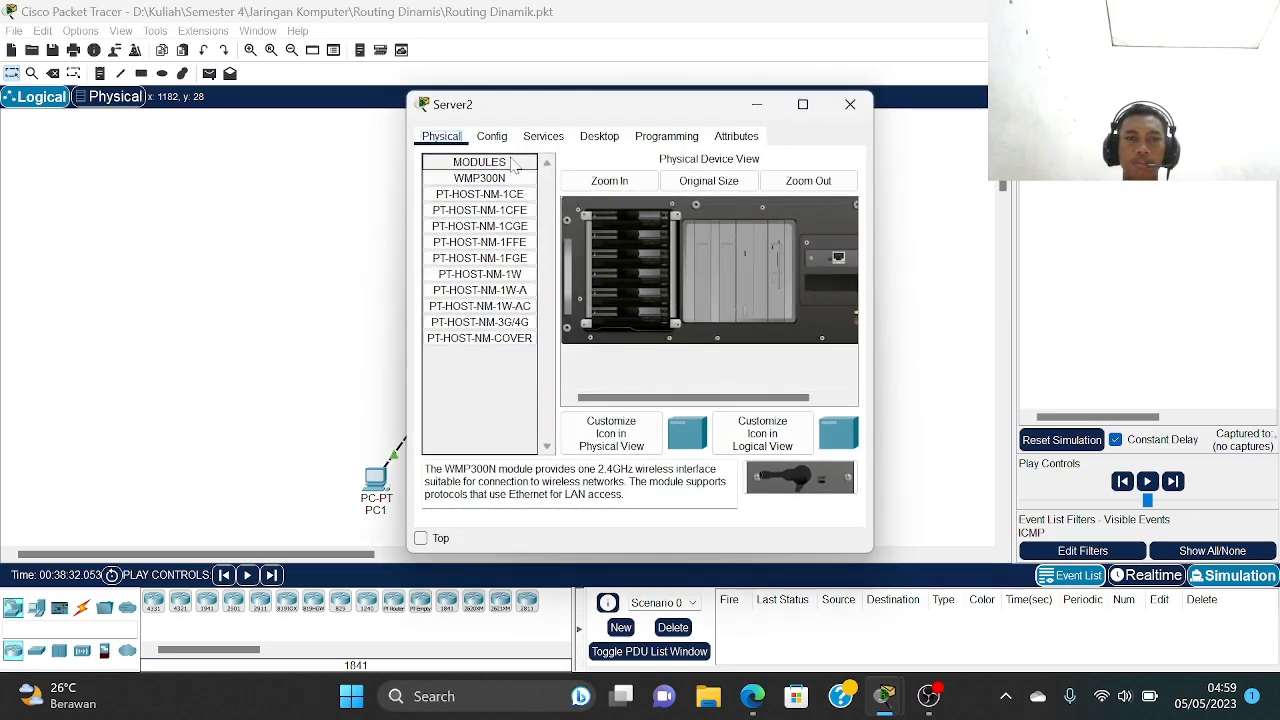
click(599, 136)
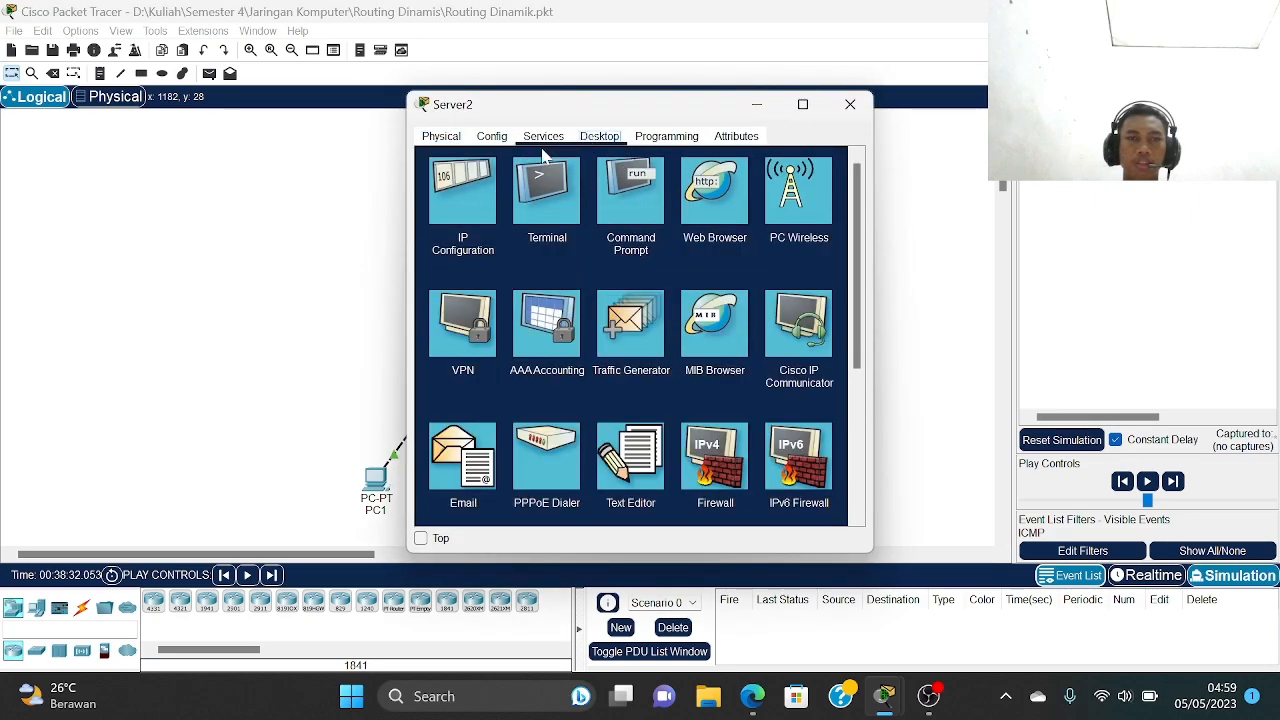
click(463, 191)
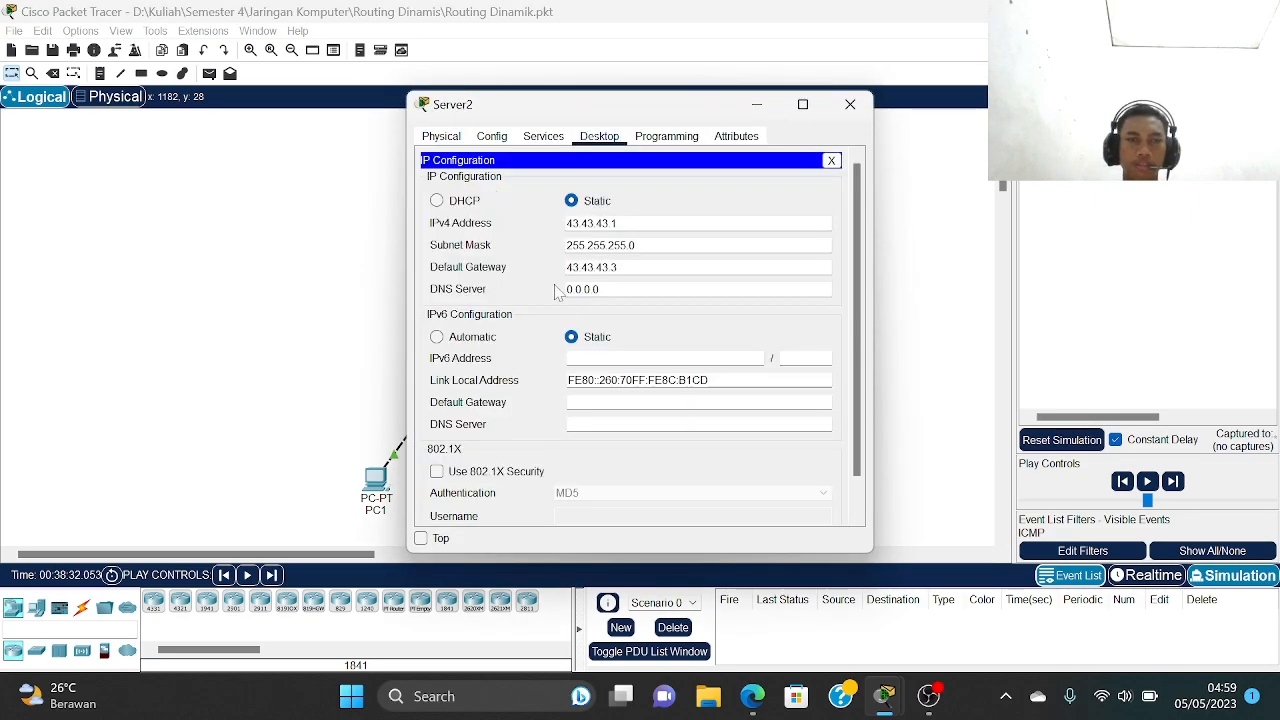
click(850, 104)
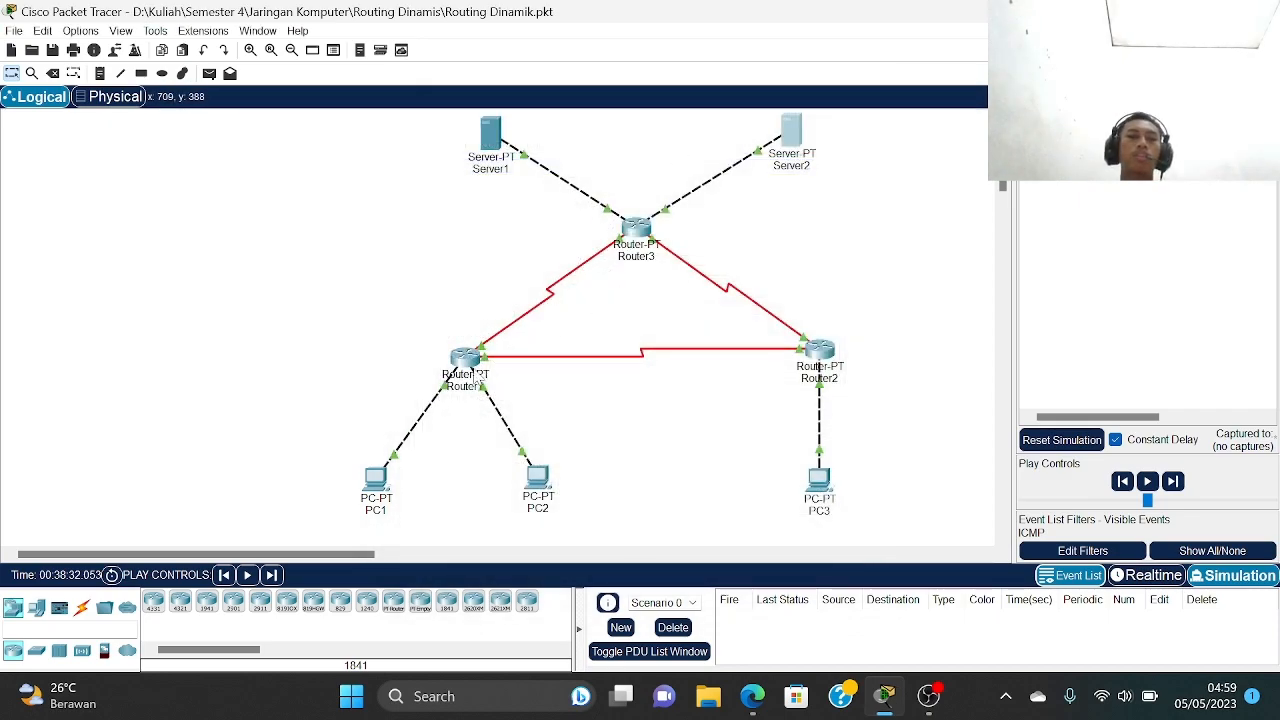
- Examine Router1's static routes, RIP network list and command line, moving its window aside and returning to the RIP settings
click(466, 370)
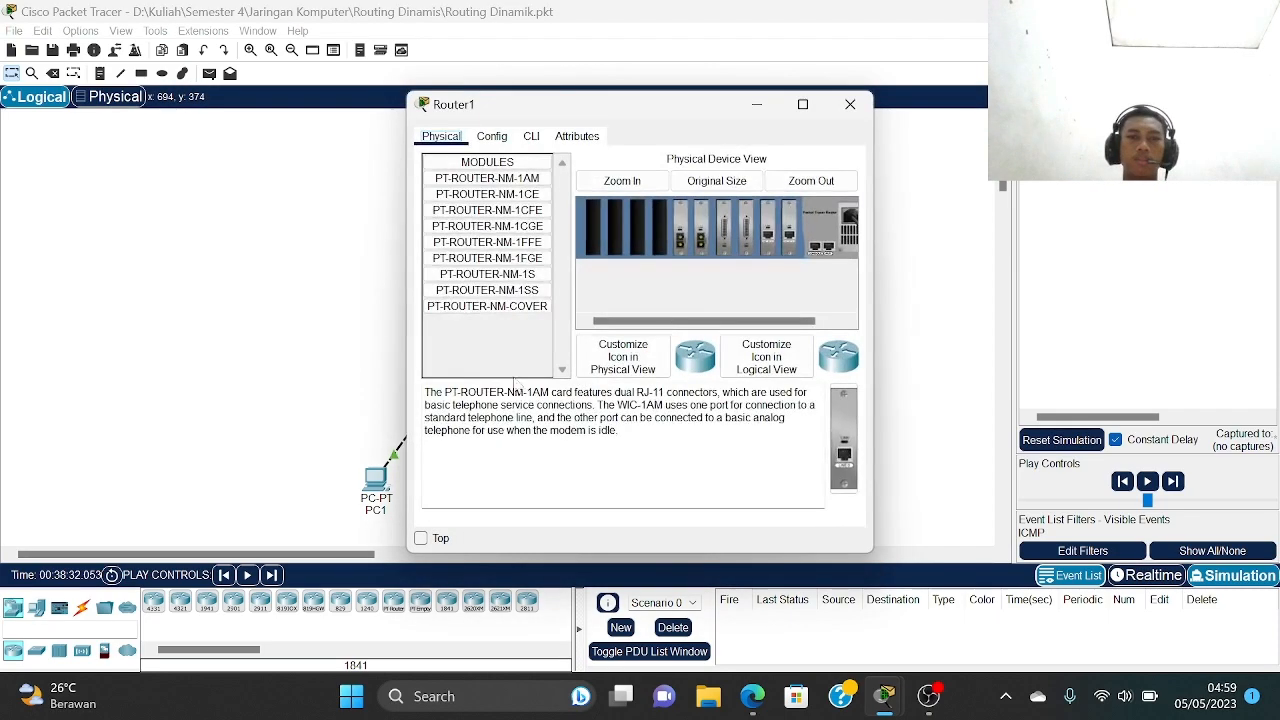
click(506, 140)
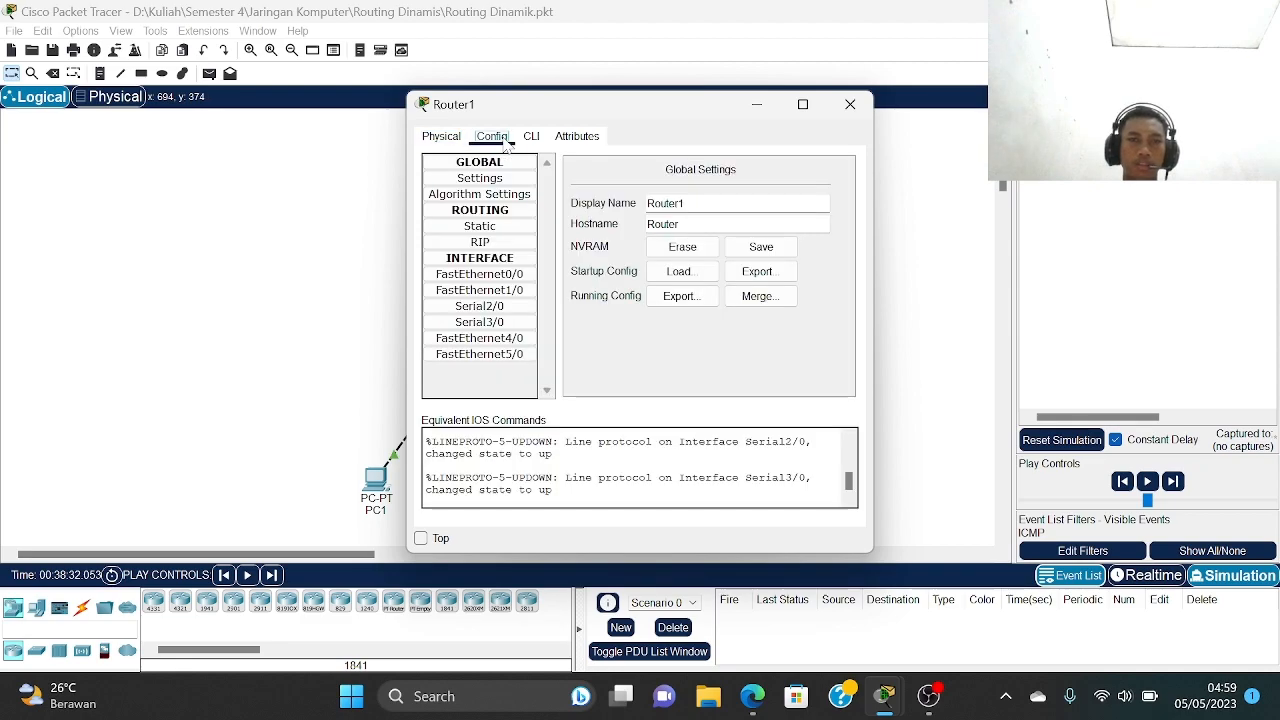
click(481, 227)
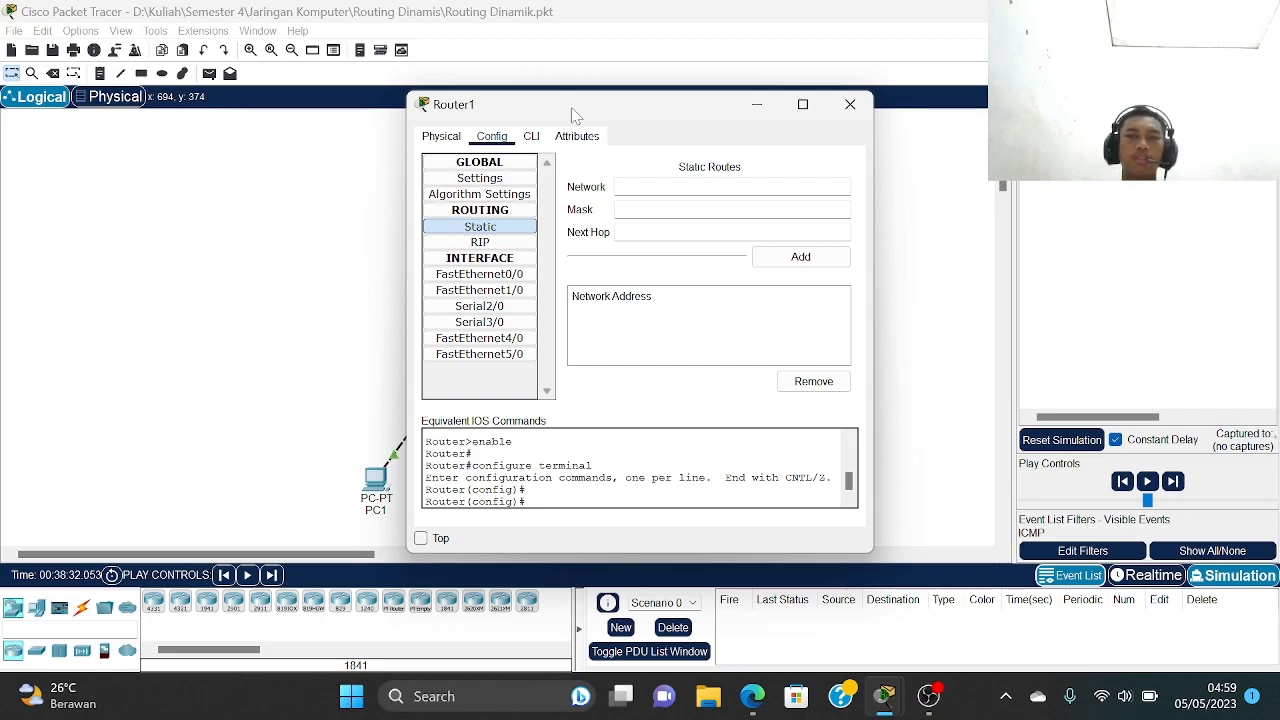
drag(575, 115, 837, 117)
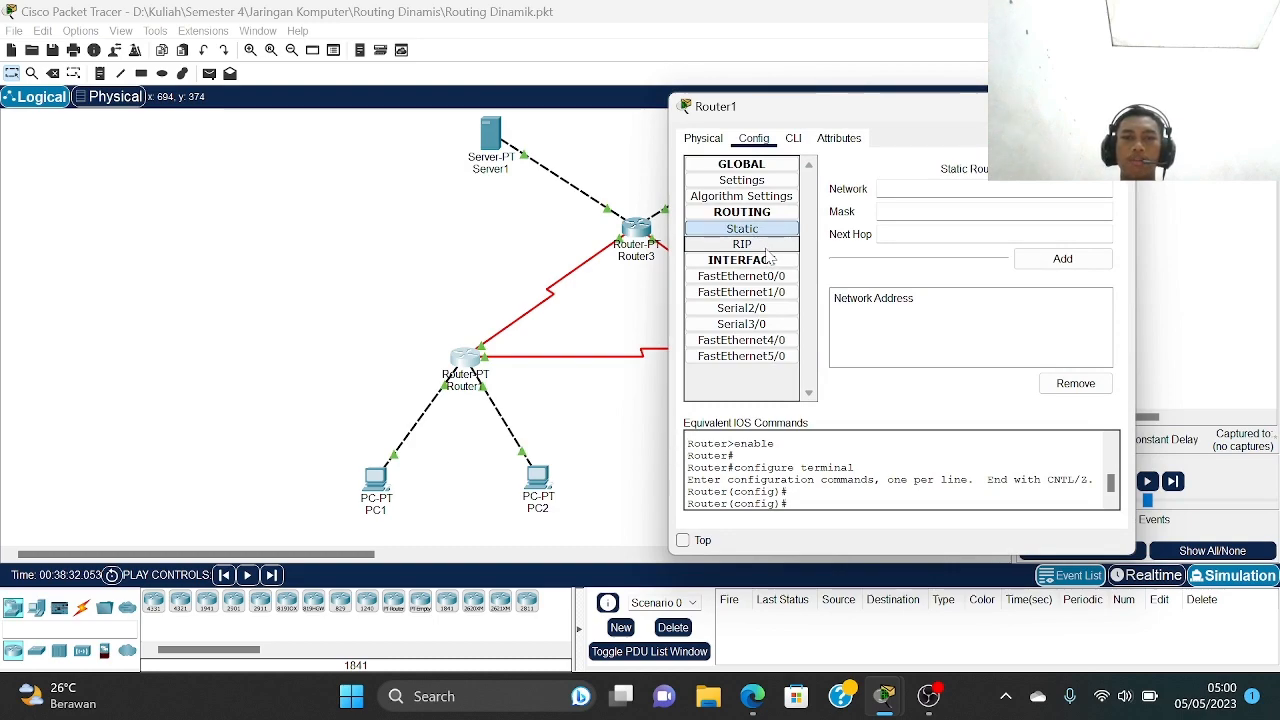
click(766, 245)
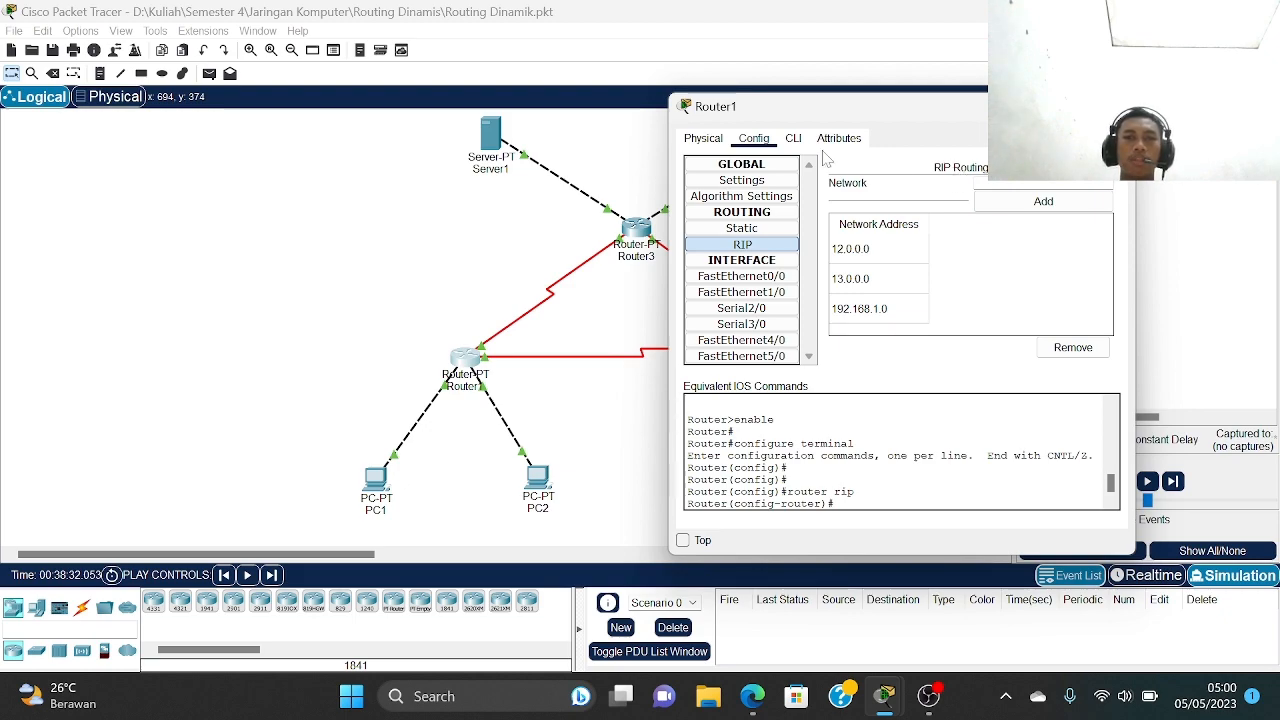
click(793, 139)
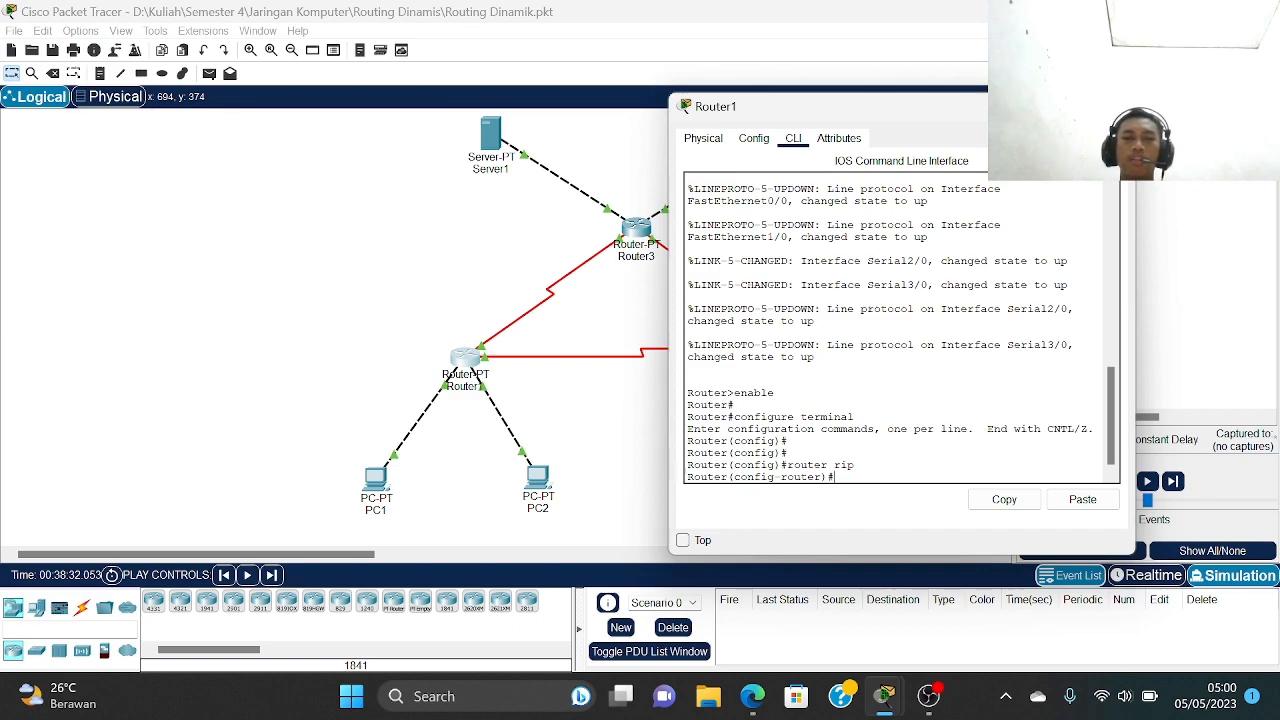
click(762, 142)
click(770, 246)
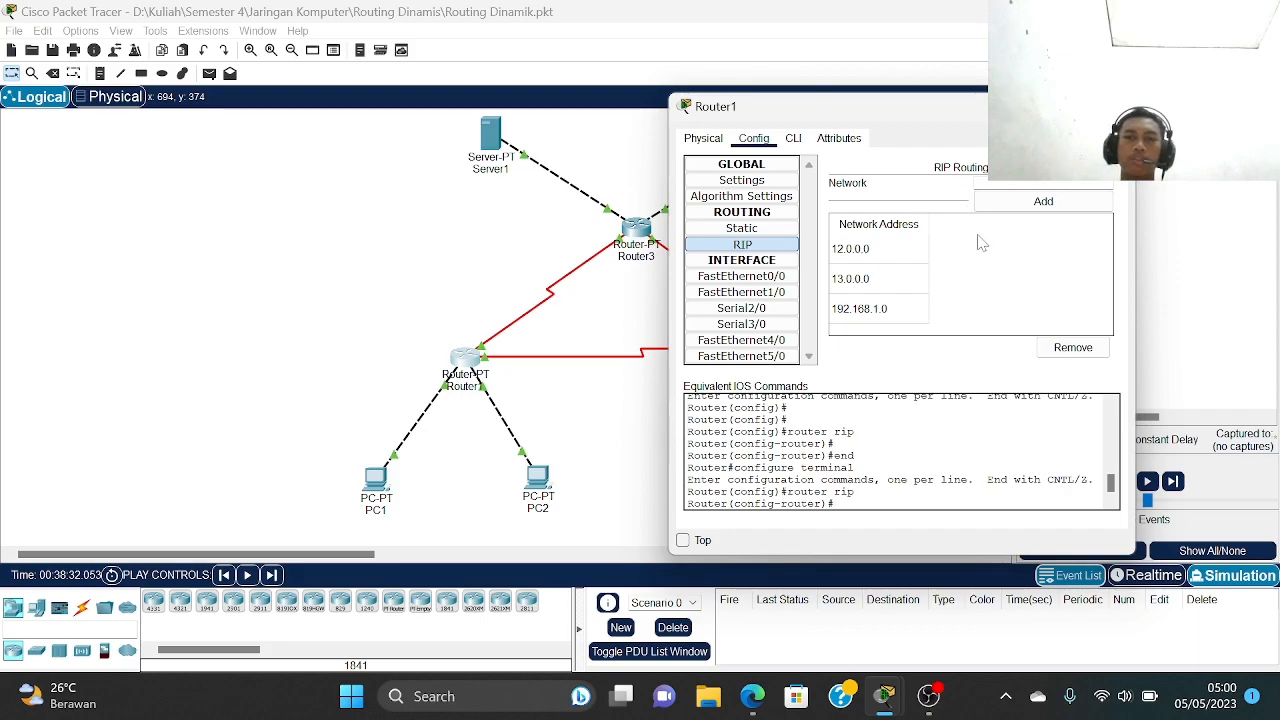
- Compare Router1's RIP networks with its links in the topology, moving the window clear of the diagram, and close it
drag(858, 104, 942, 97)
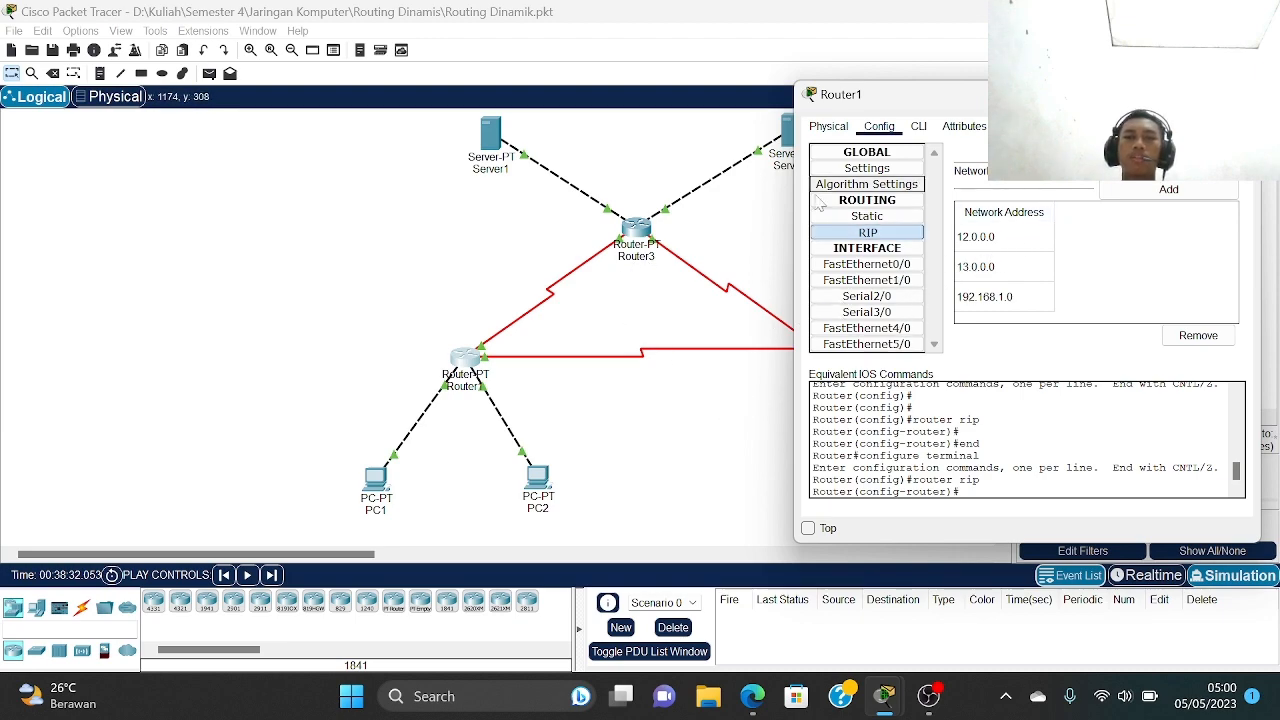
drag(925, 106, 929, 109)
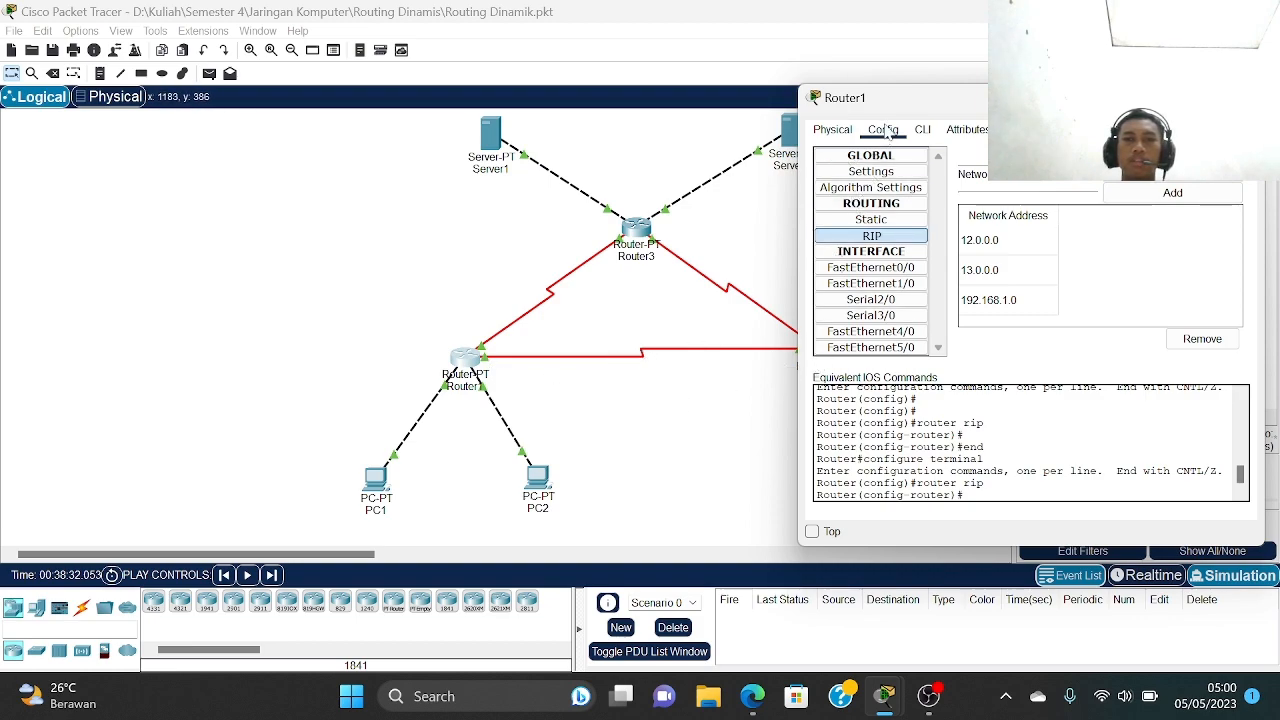
drag(898, 109, 970, 107)
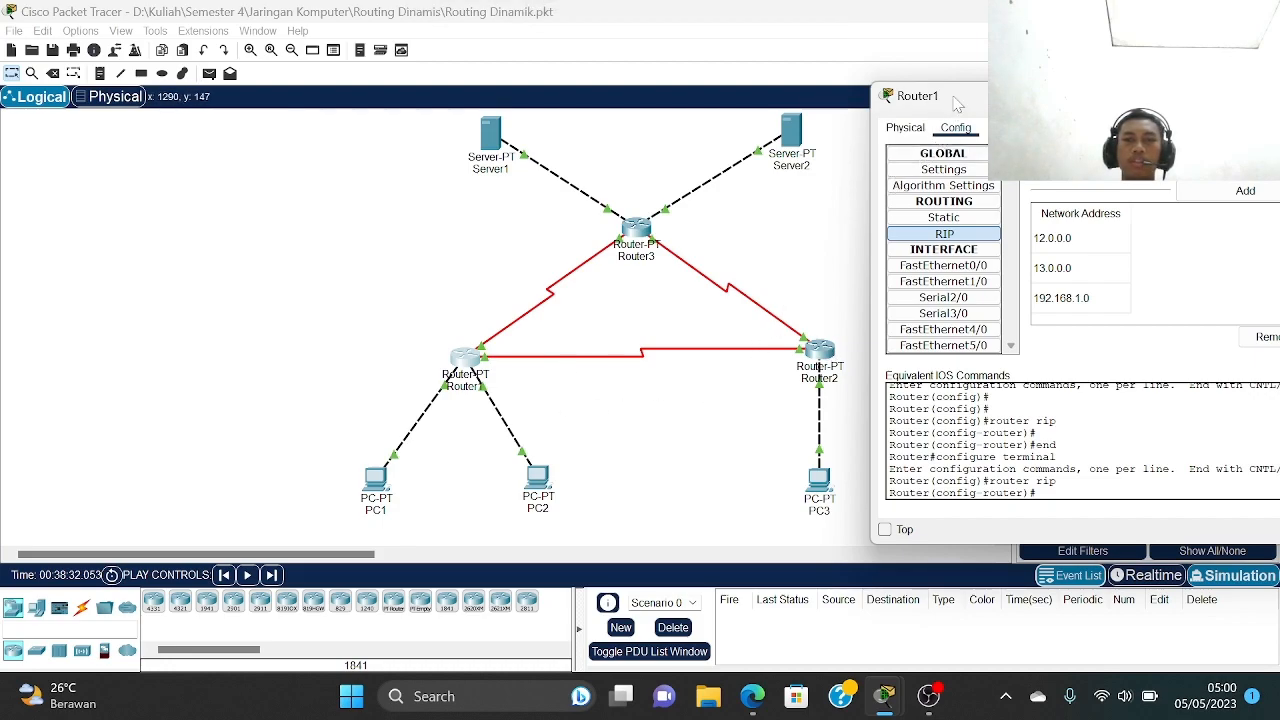
drag(954, 97, 886, 99)
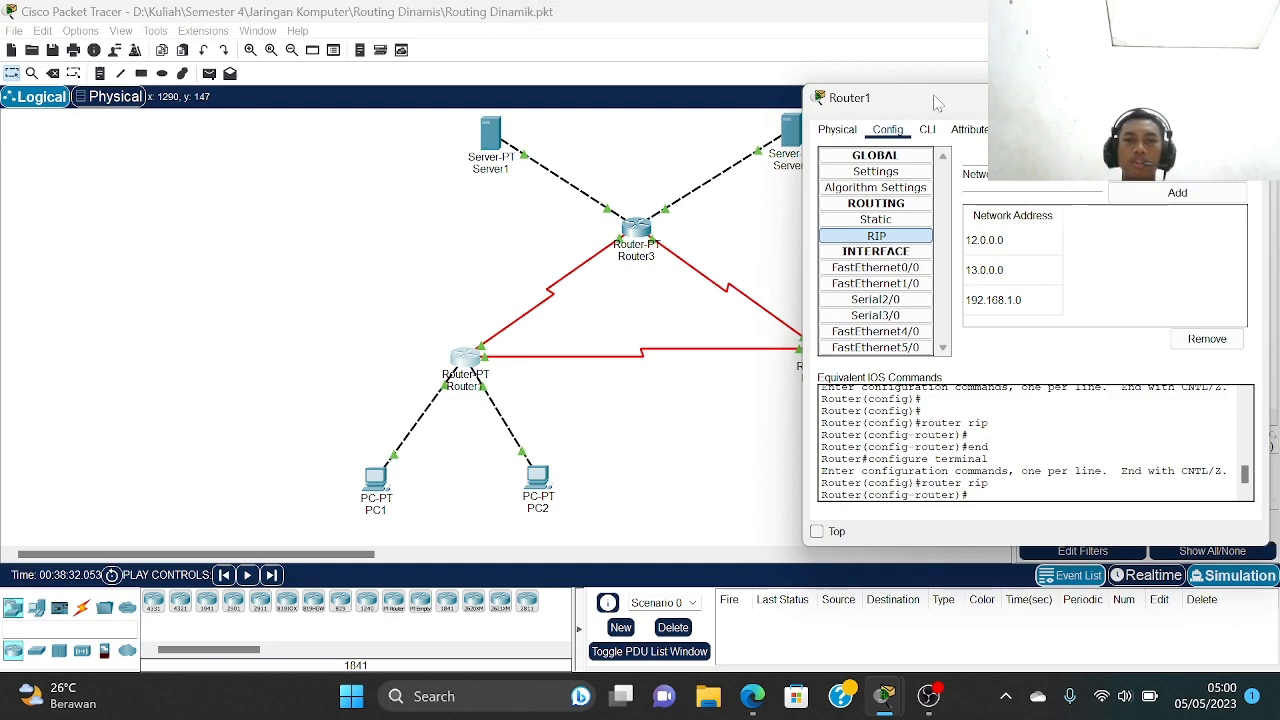
drag(936, 101, 895, 99)
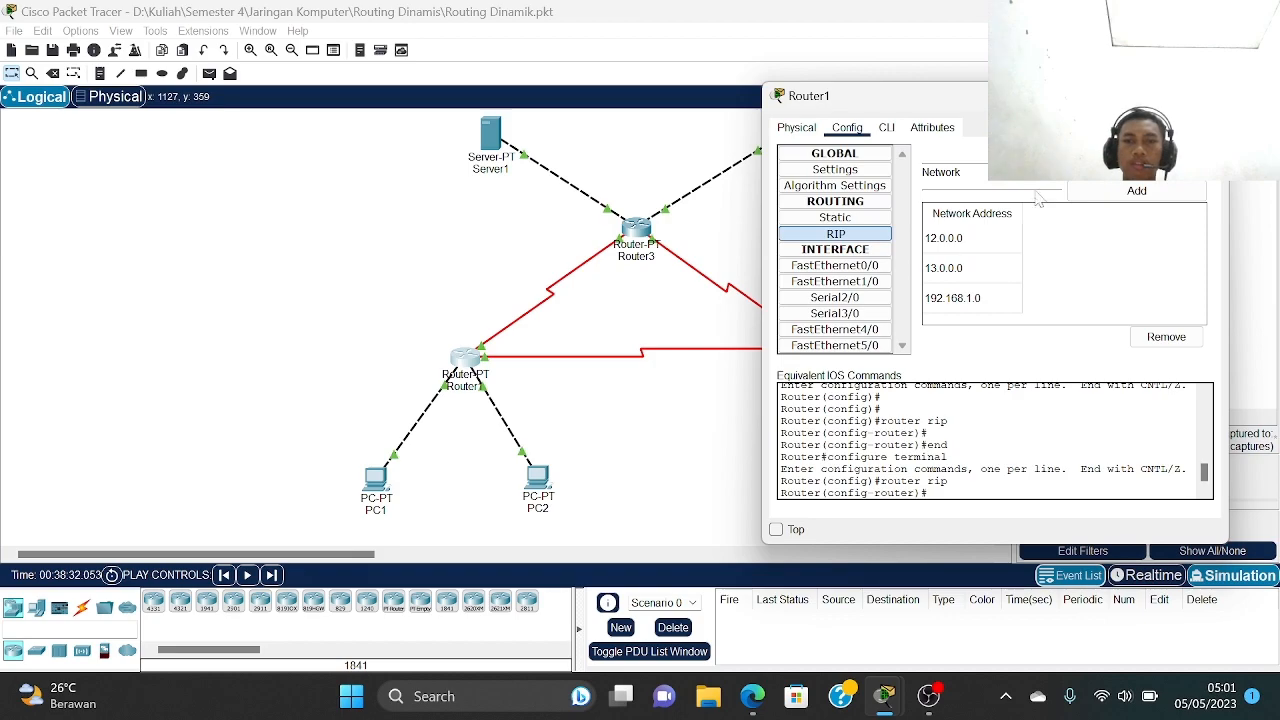
drag(1146, 96, 865, 107)
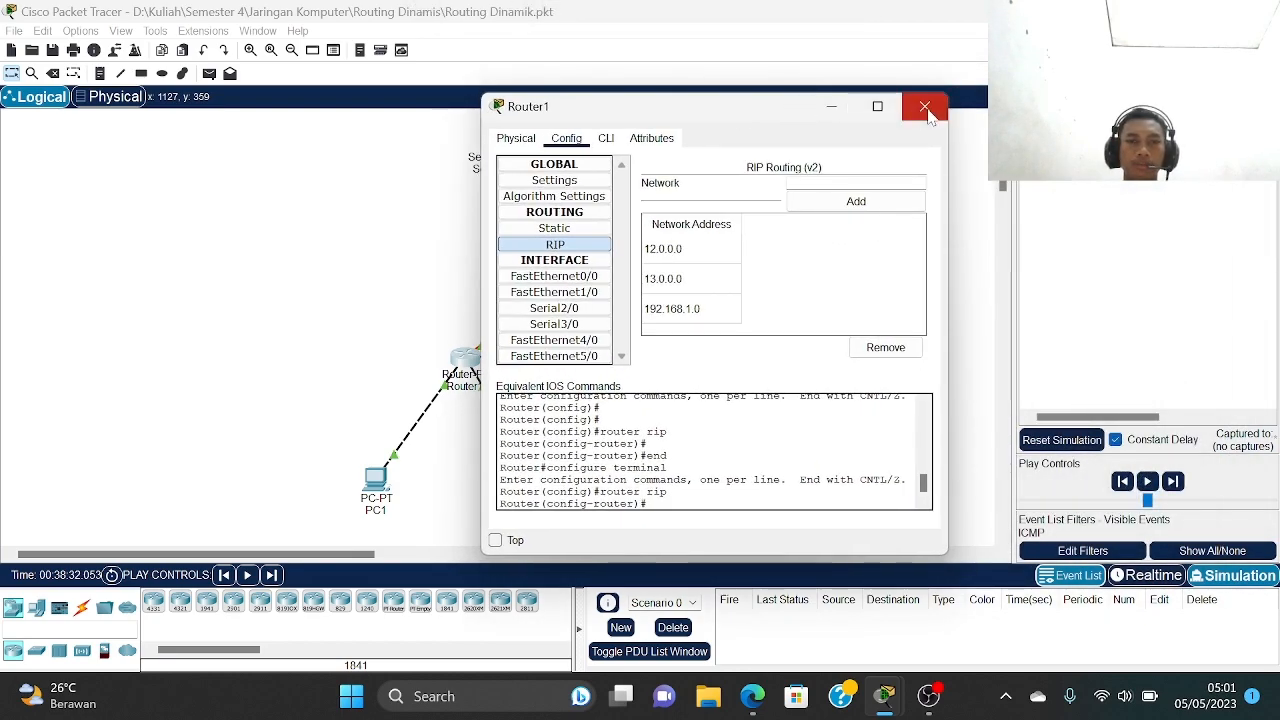
click(584, 186)
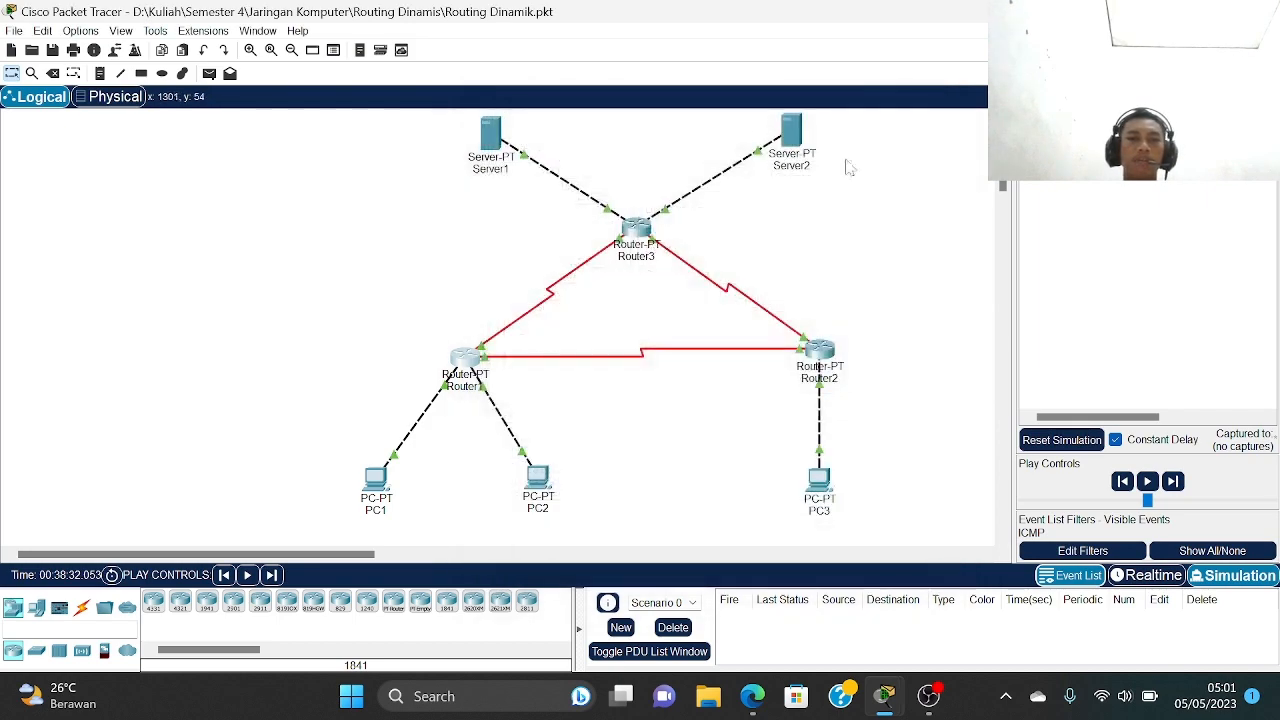
click(925, 106)
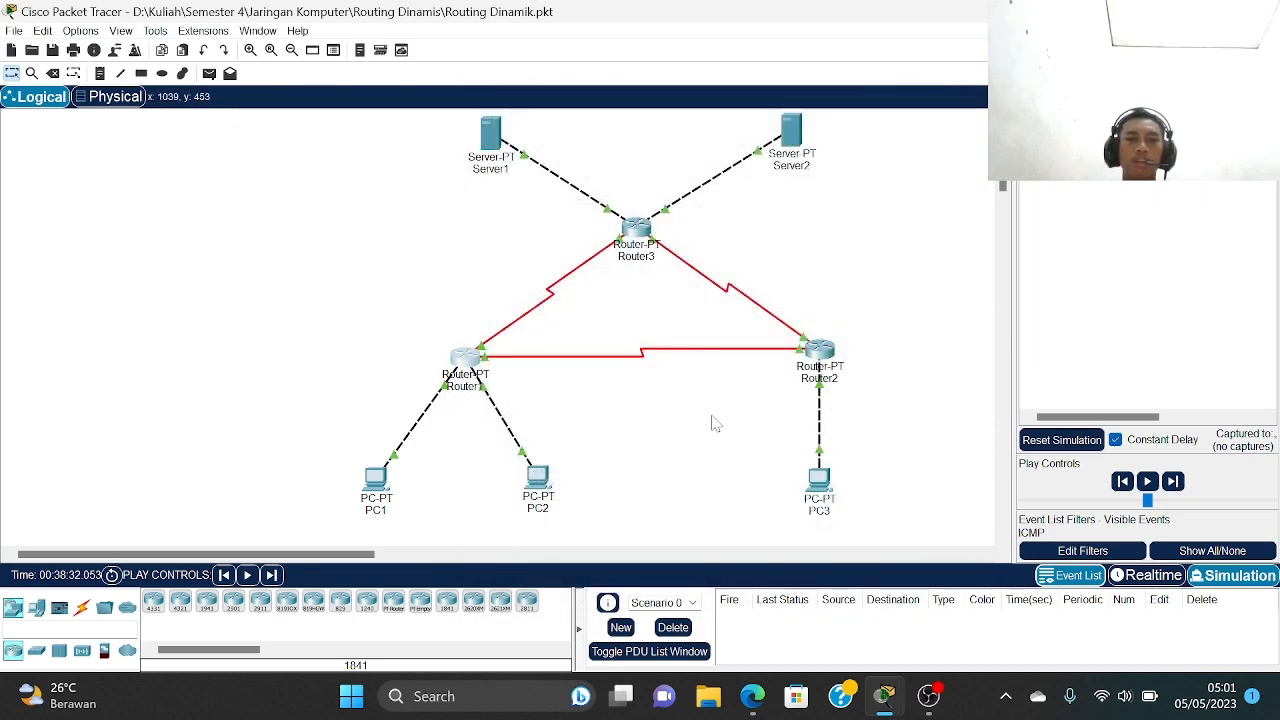
- Examine Router2's RIP network list and compare it with the router's links in the topology
click(830, 369)
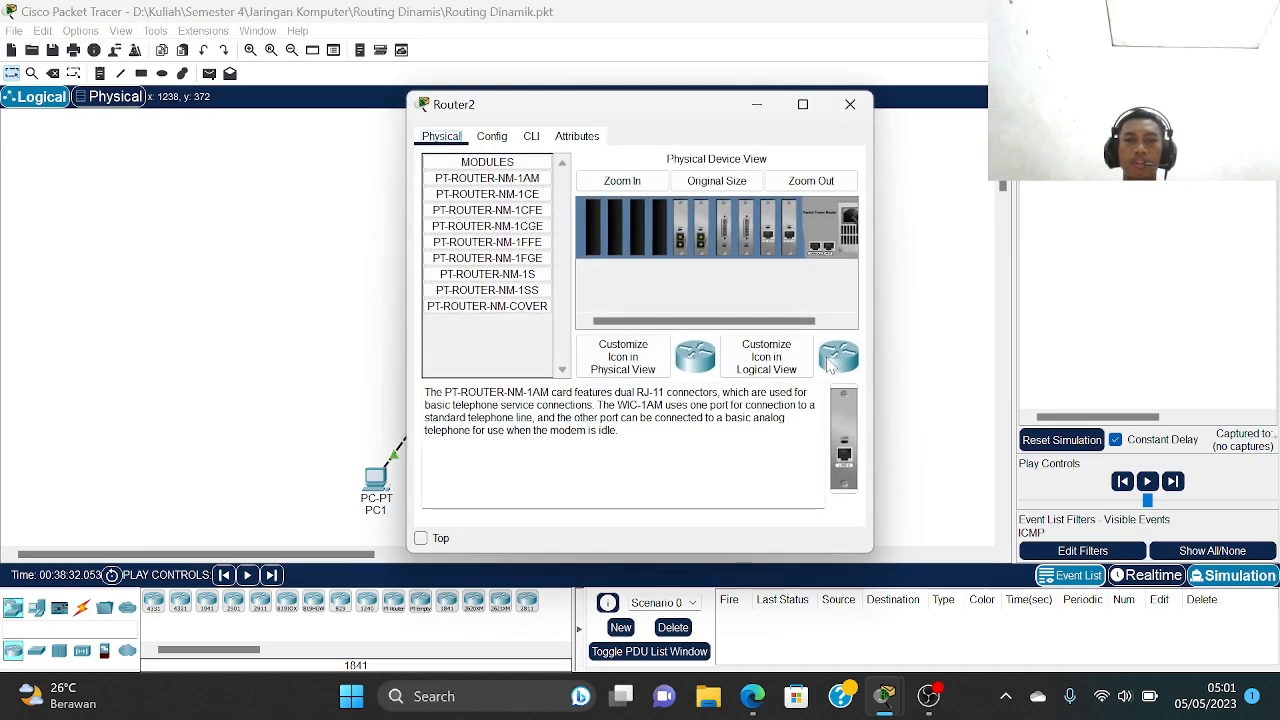
click(494, 140)
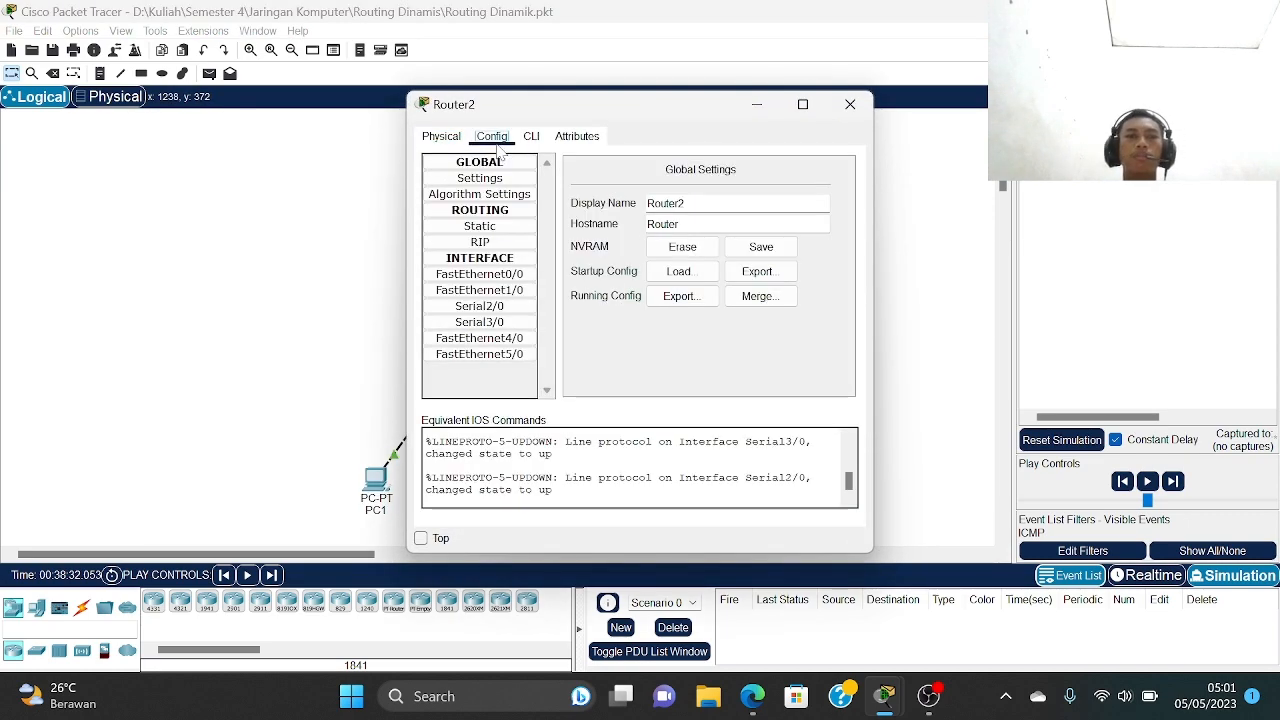
click(483, 243)
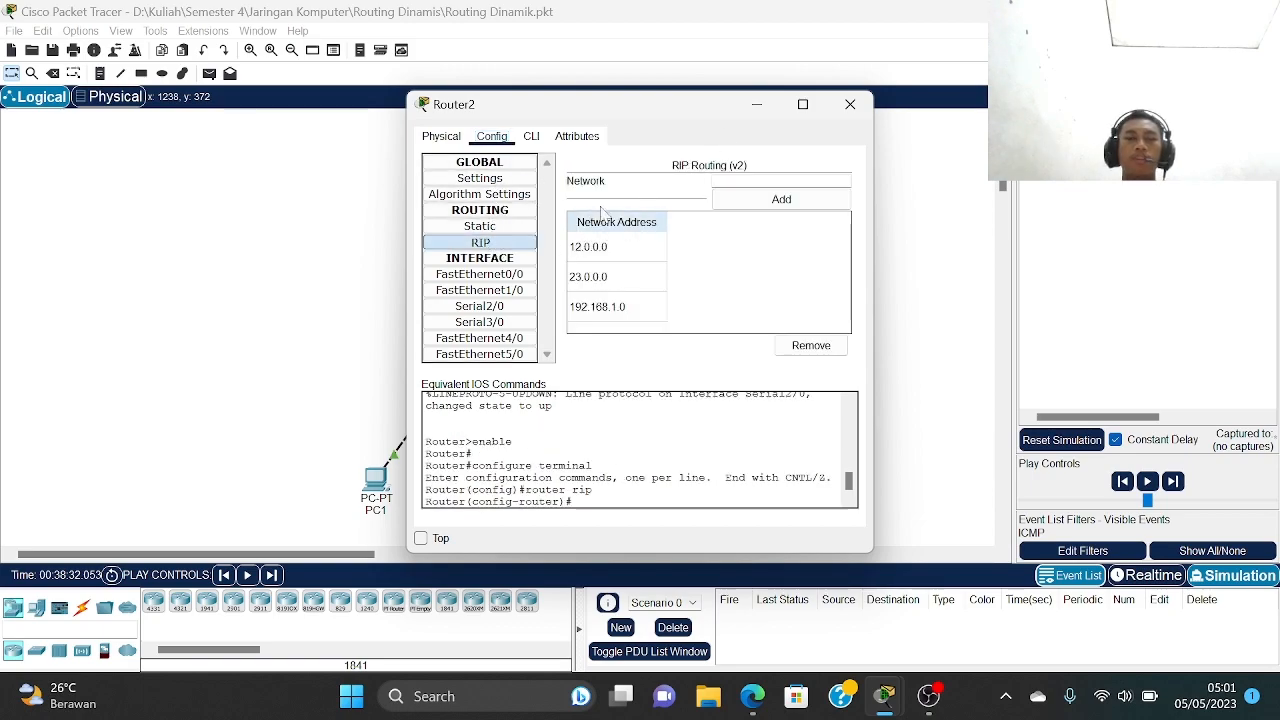
drag(626, 100, 233, 111)
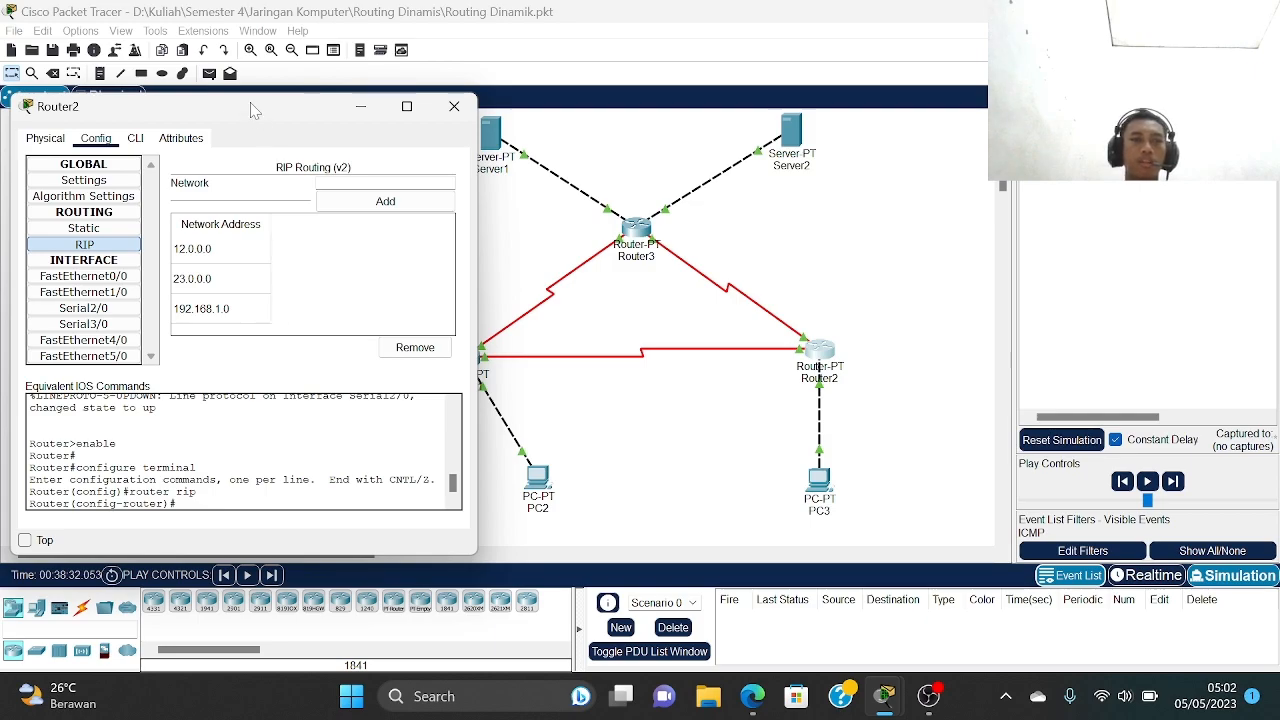
drag(250, 102, 497, 109)
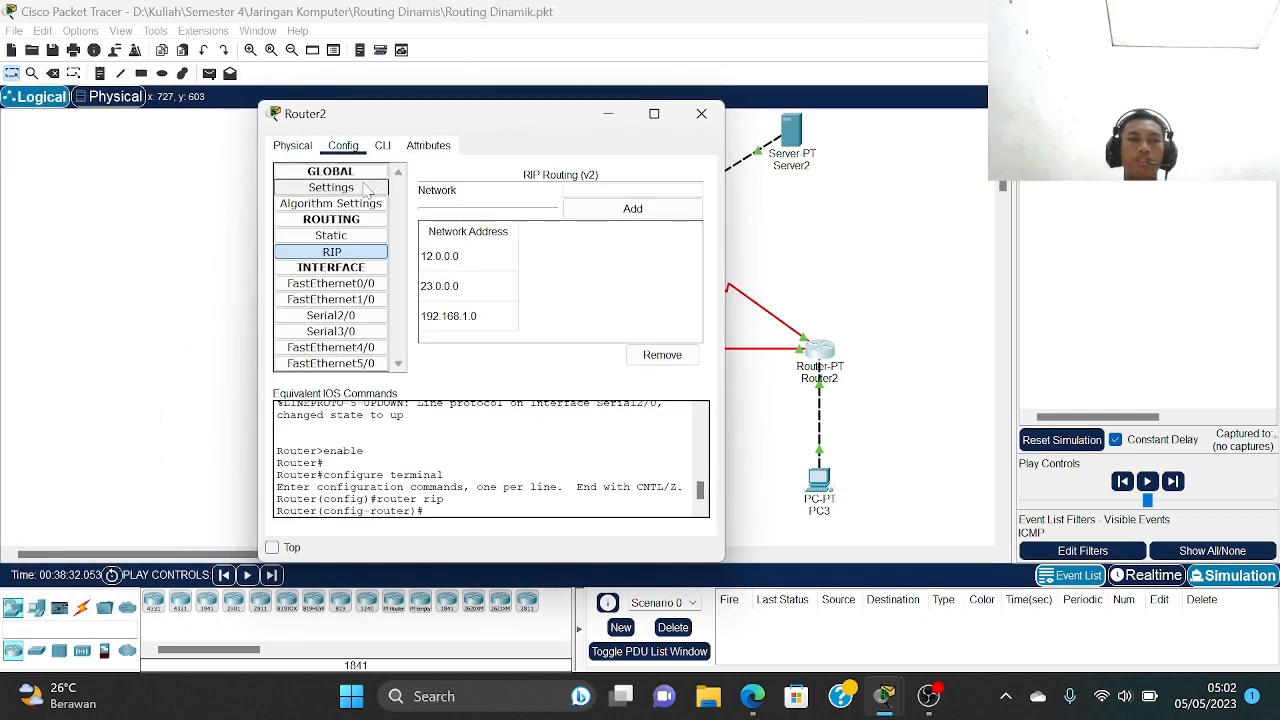
- Close Router2's window and open Router3's RIP routing settings
click(367, 189)
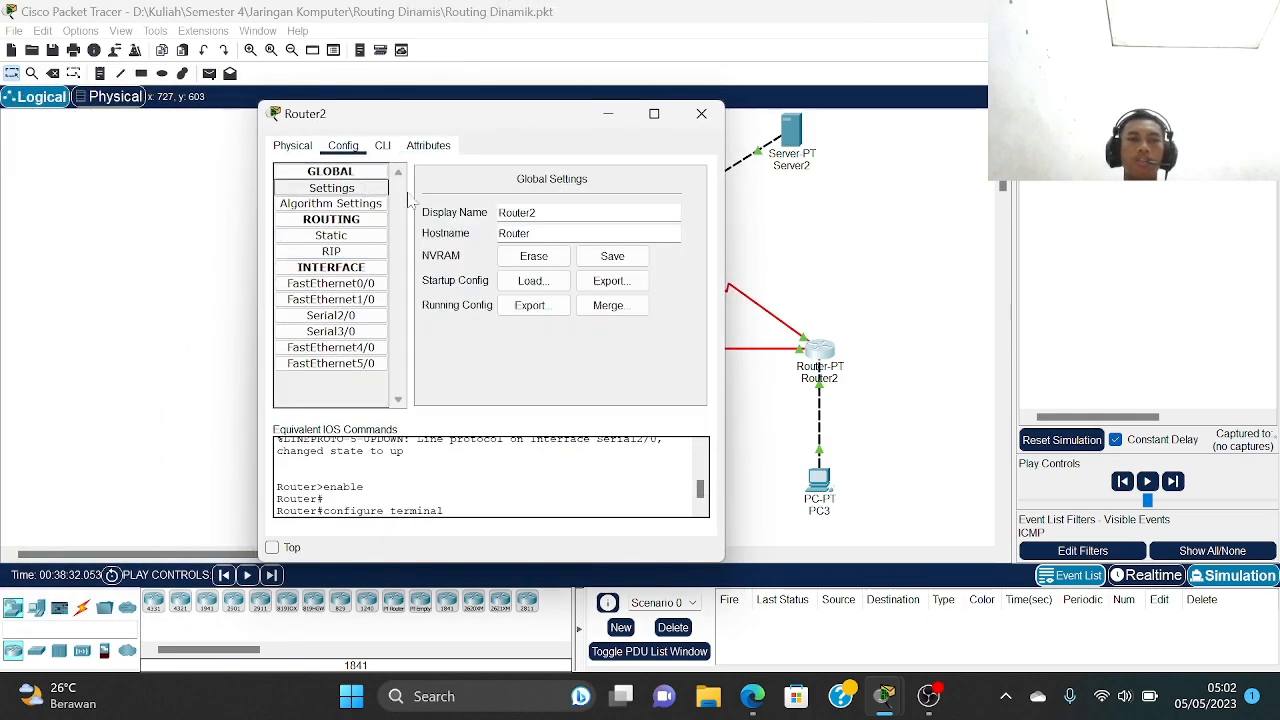
click(701, 114)
click(818, 350)
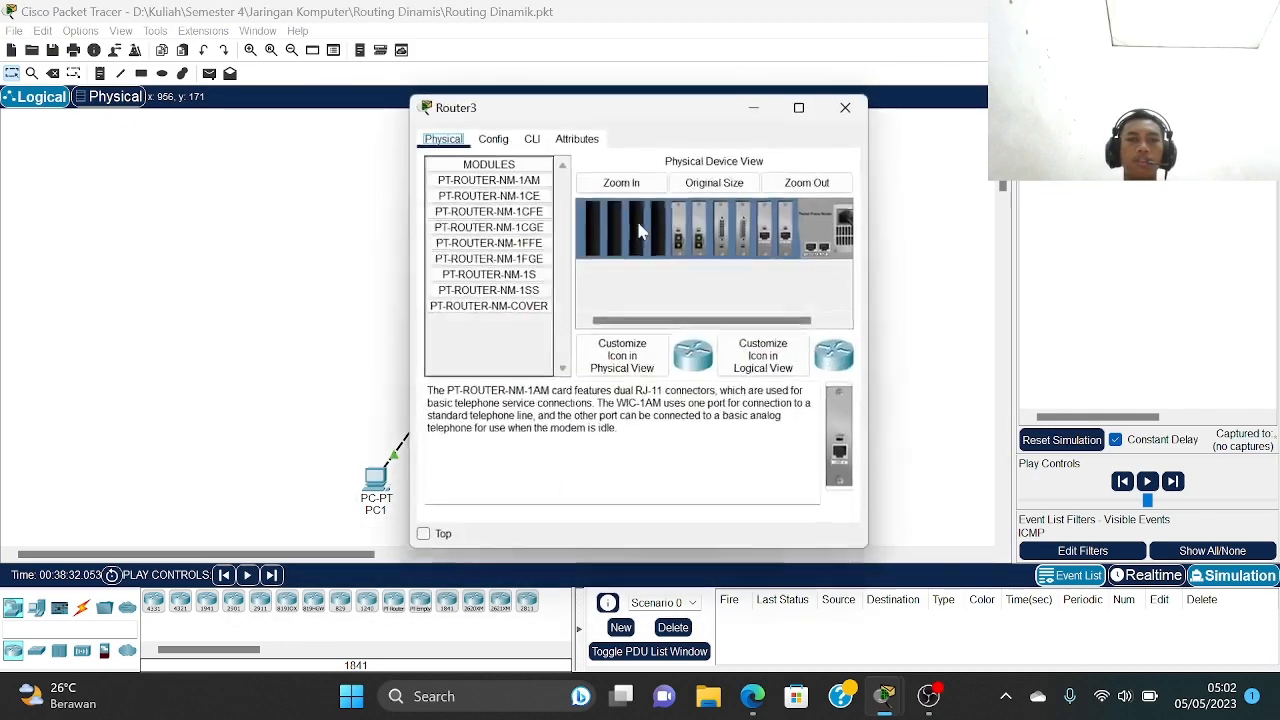
click(493, 139)
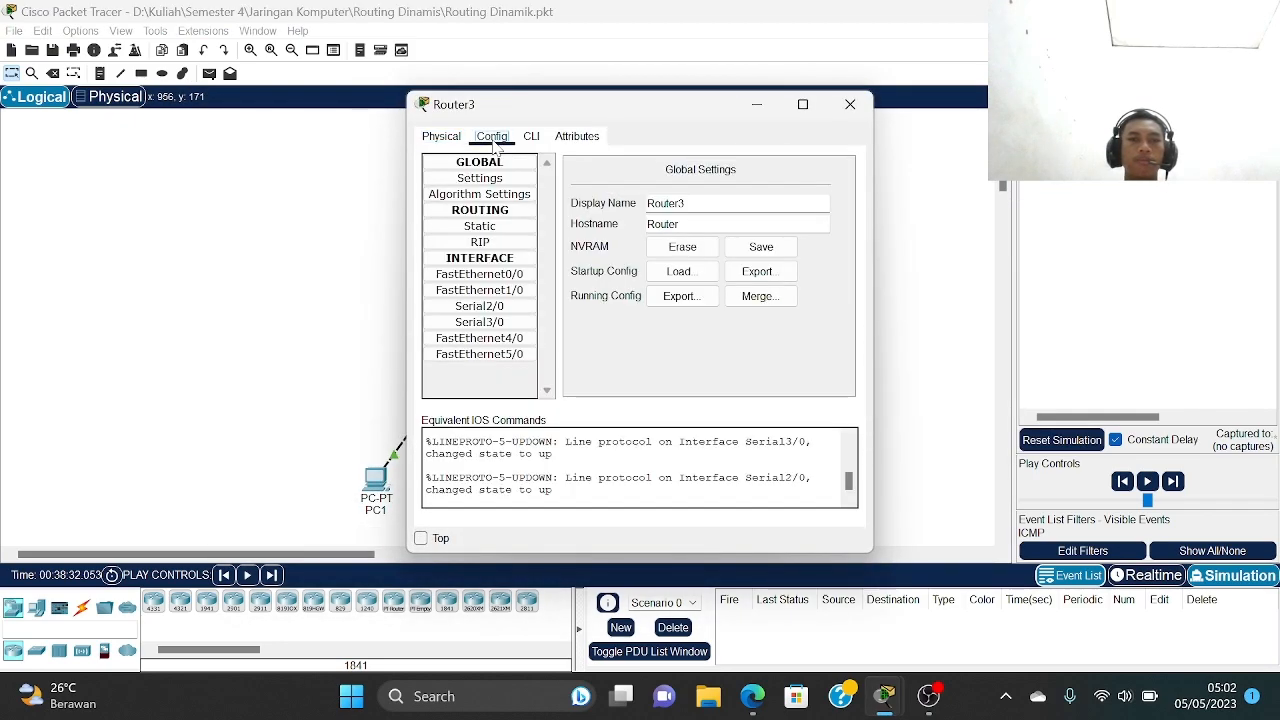
click(485, 242)
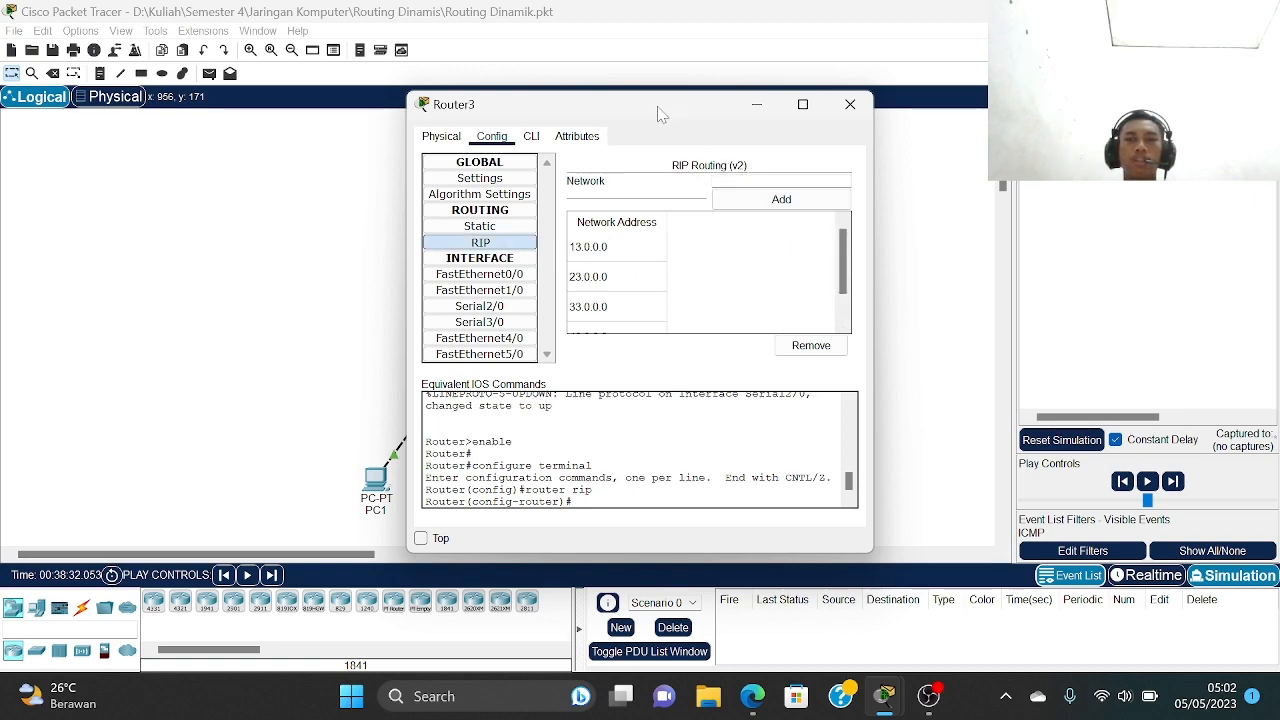
- Compare Router3's full RIP network list with its links in the topology, moving the window clear of the diagram, and close it
drag(658, 114, 1088, 115)
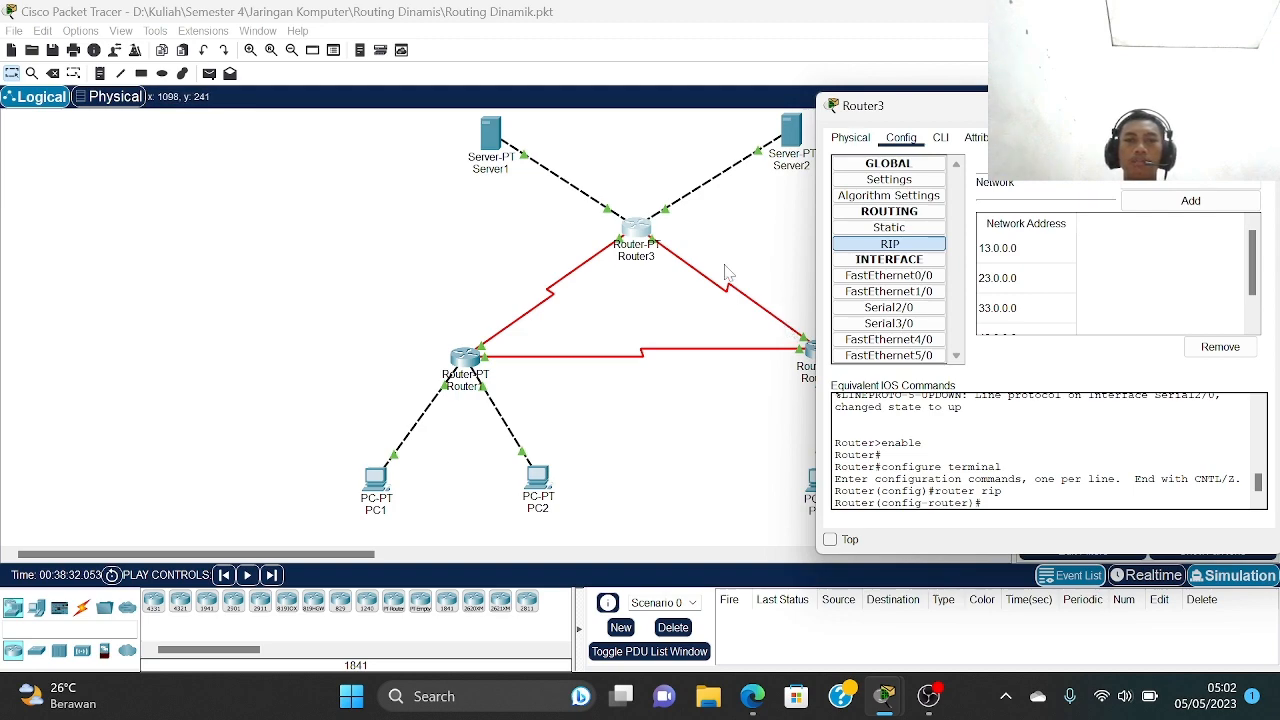
scroll(1085, 275, down, 1)
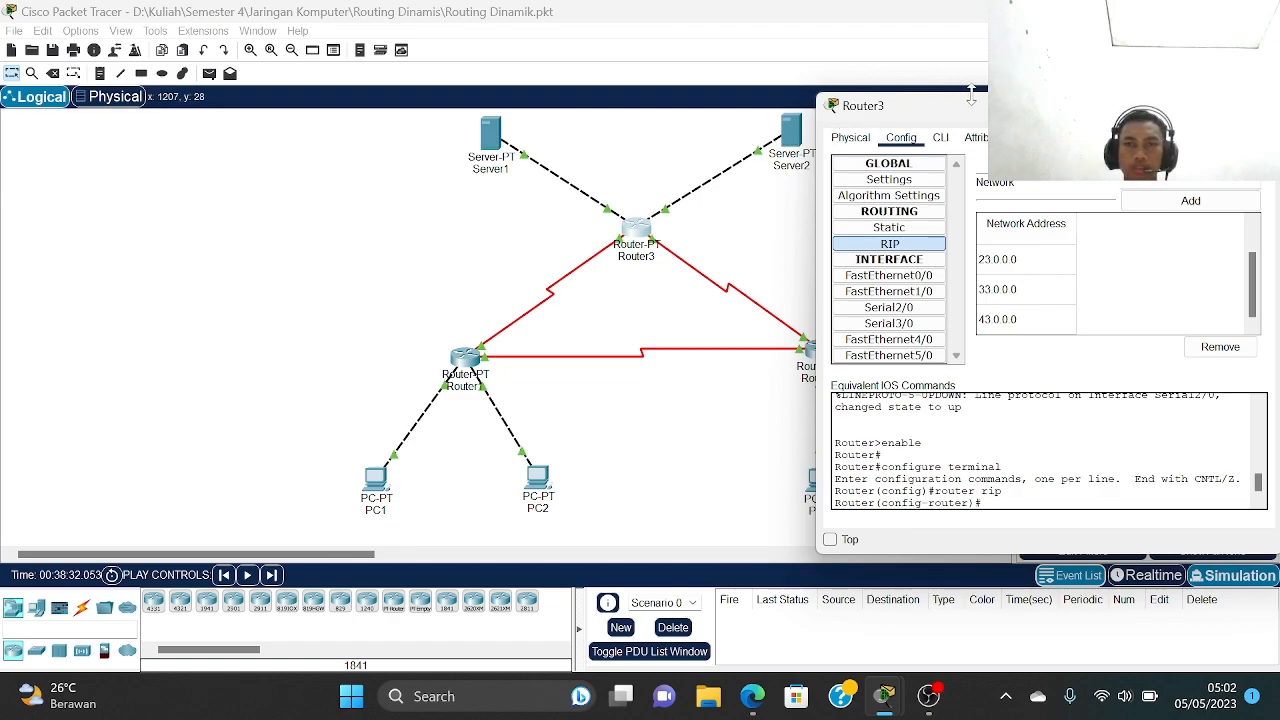
drag(982, 115, 570, 107)
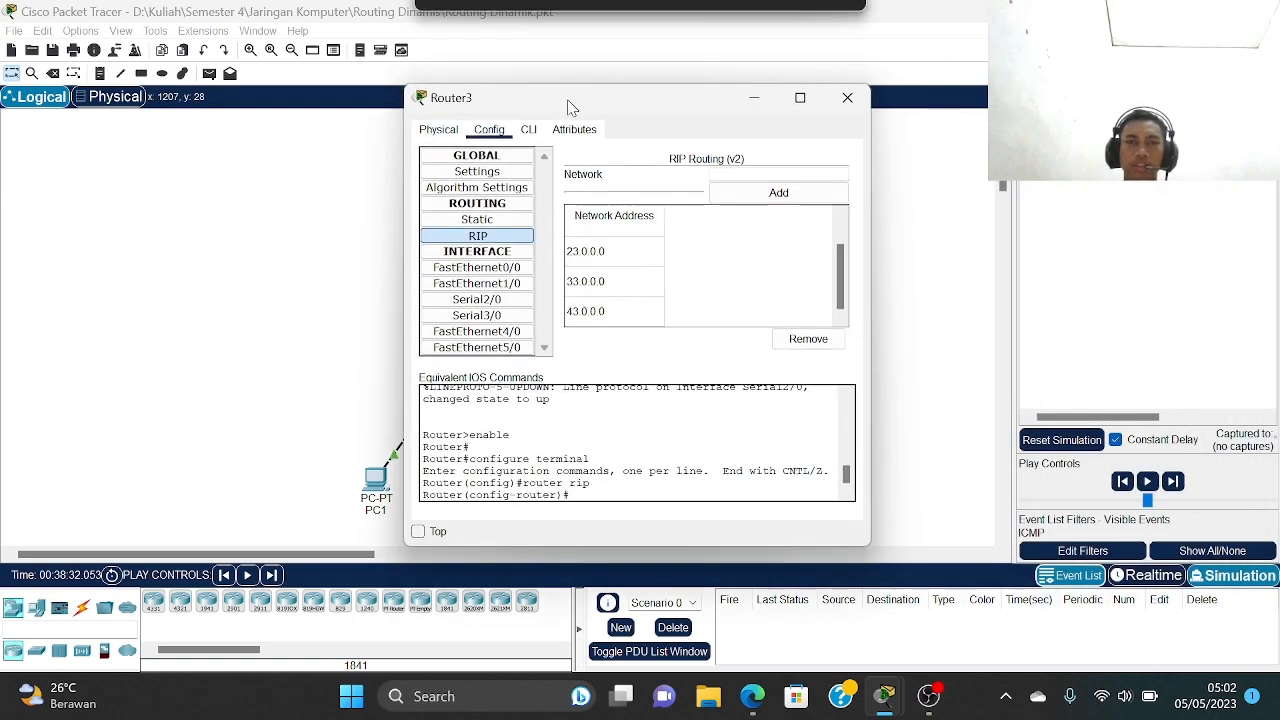
click(476, 171)
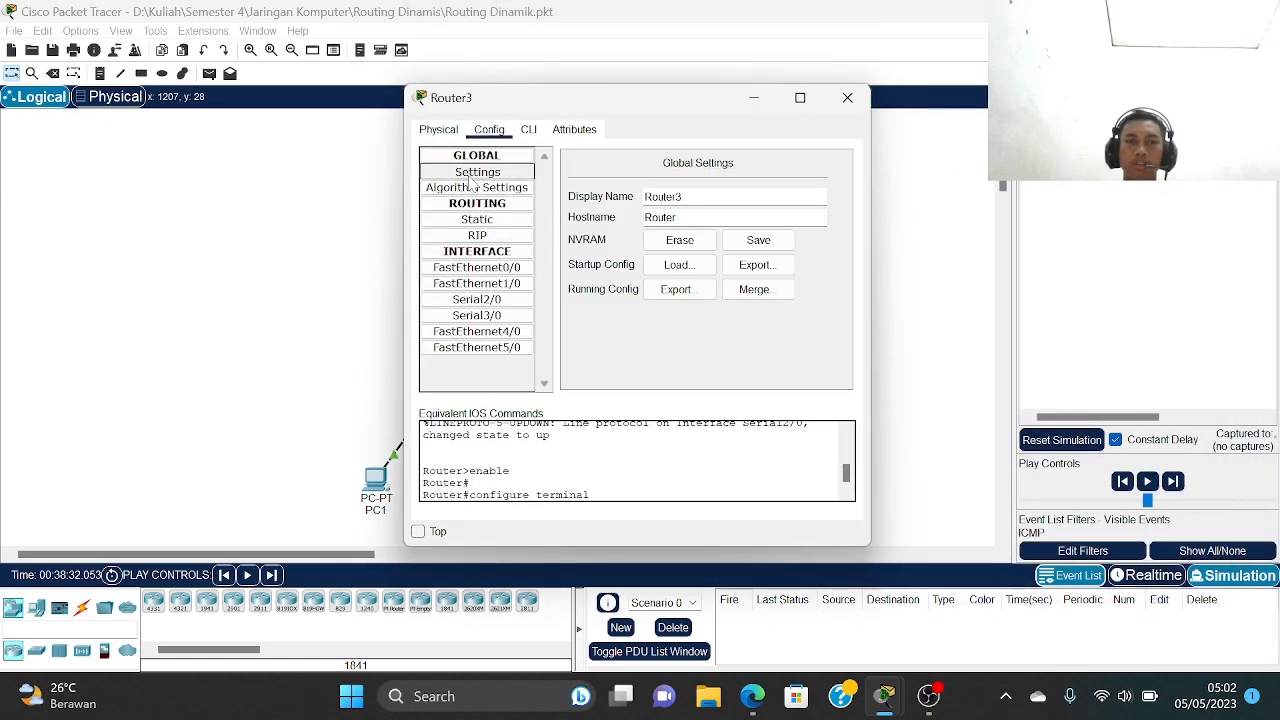
click(847, 97)
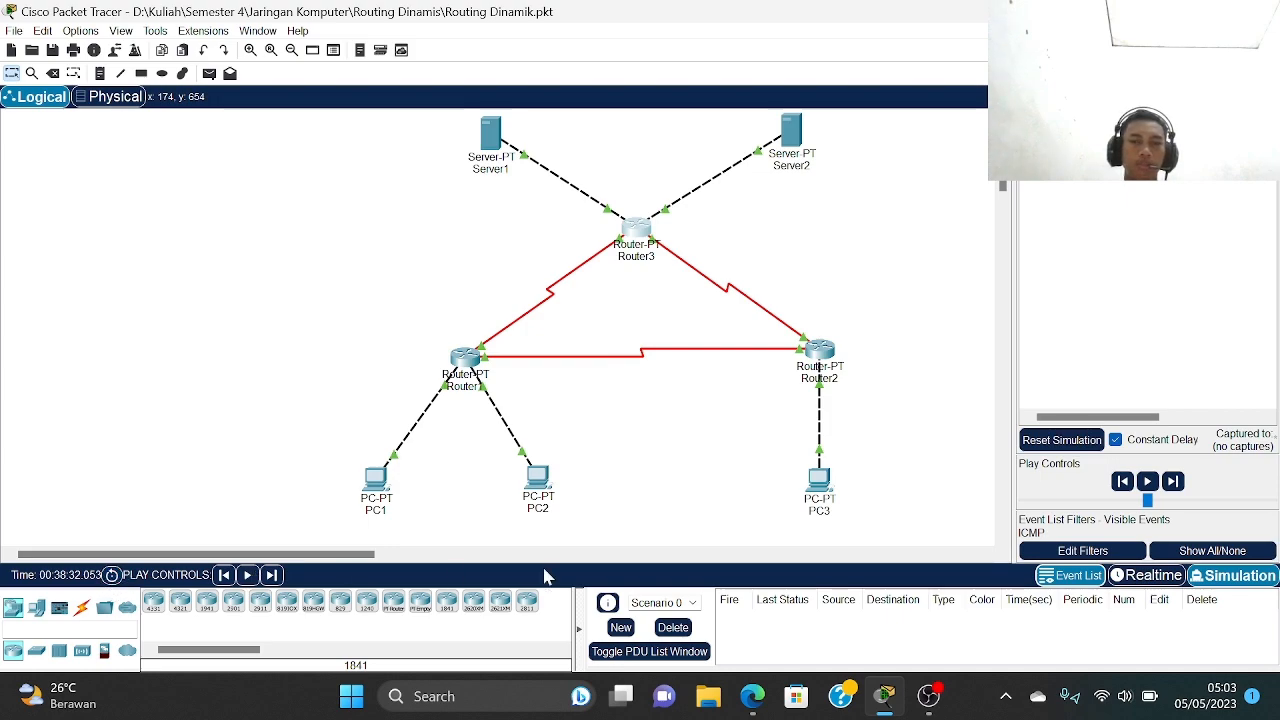
- Switch to Realtime mode and send a simple PDU from PC1 to PC2
click(1150, 577)
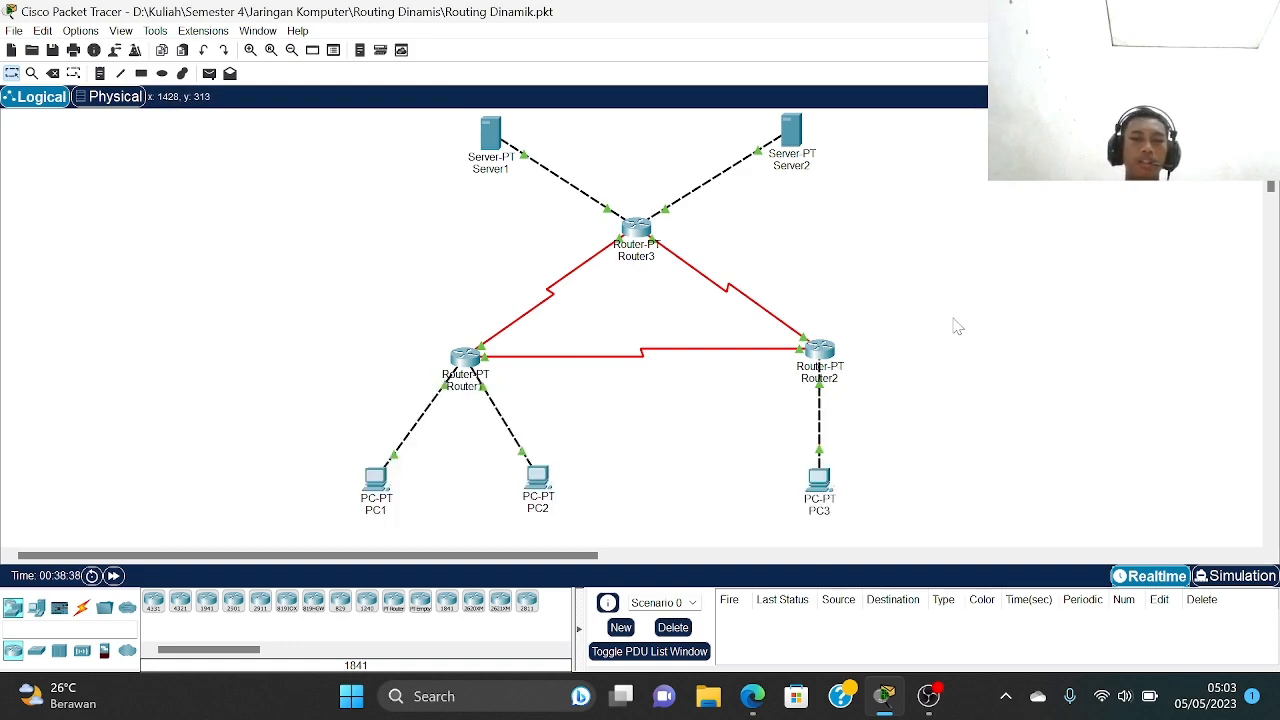
click(210, 76)
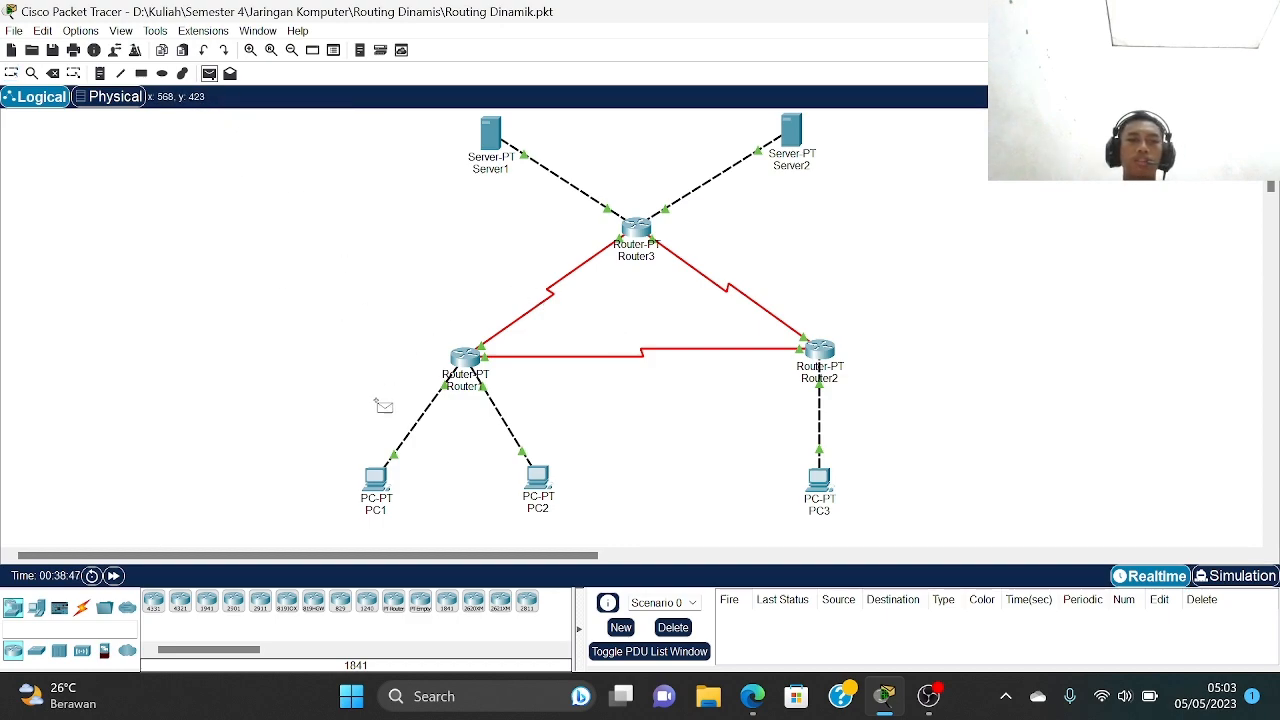
click(378, 482)
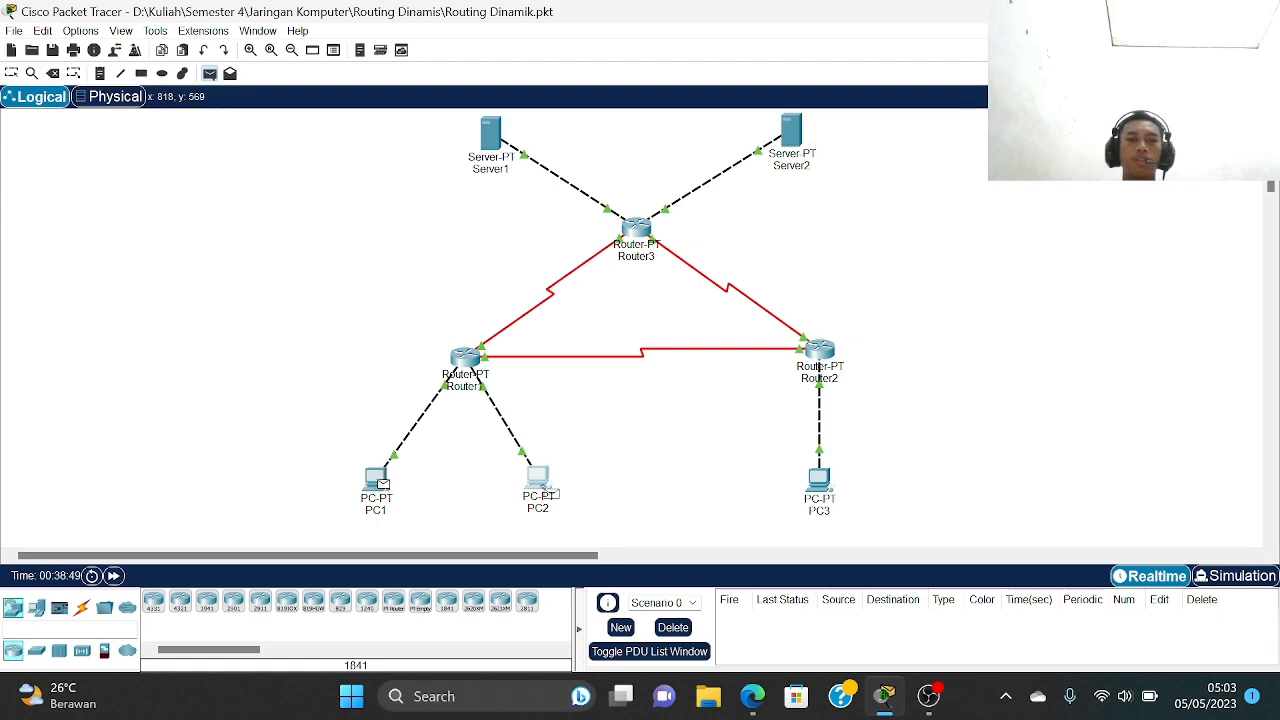
click(540, 484)
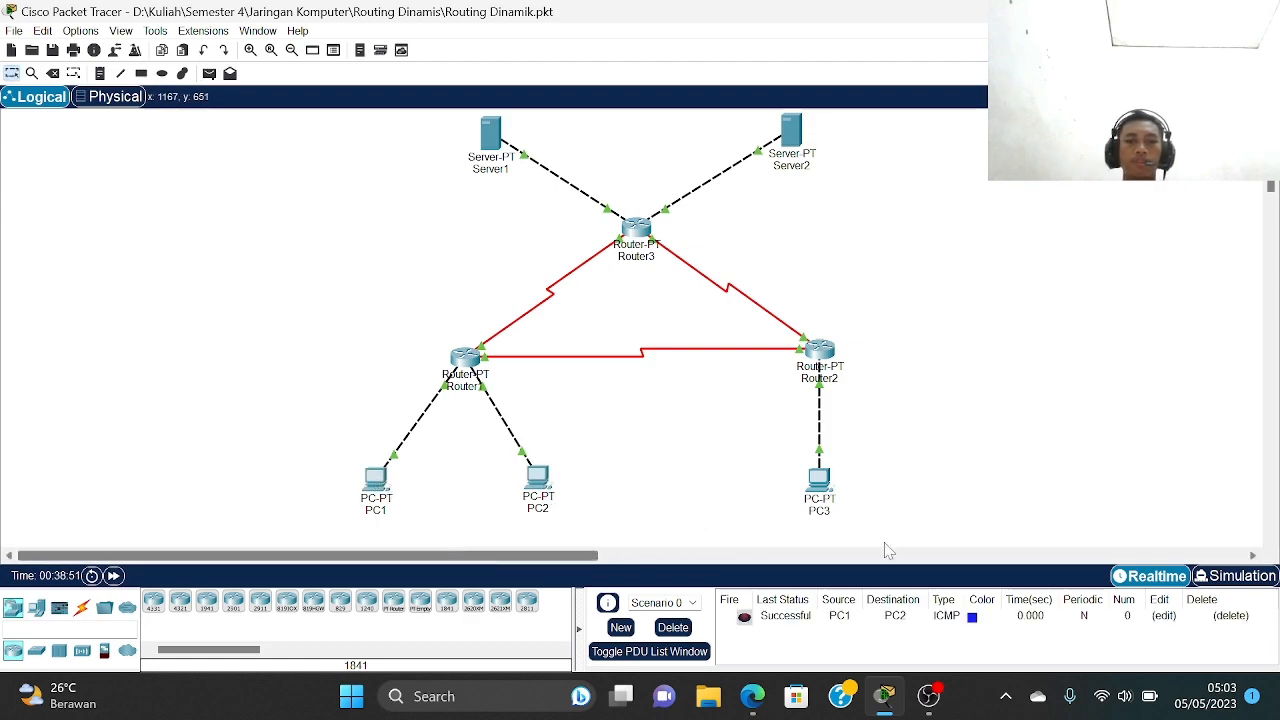
- Switch to Simulation mode, delete the current scenario and add a new simple PDU from PC1 to PC2
click(1205, 577)
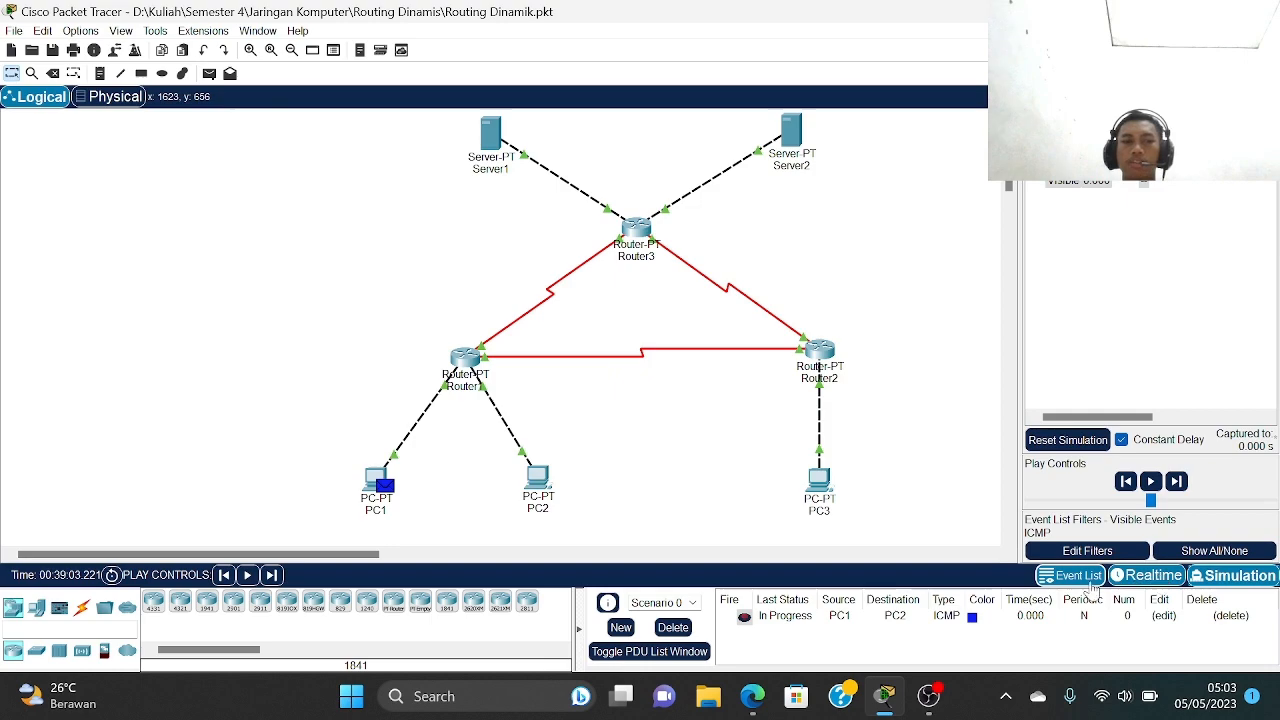
click(673, 627)
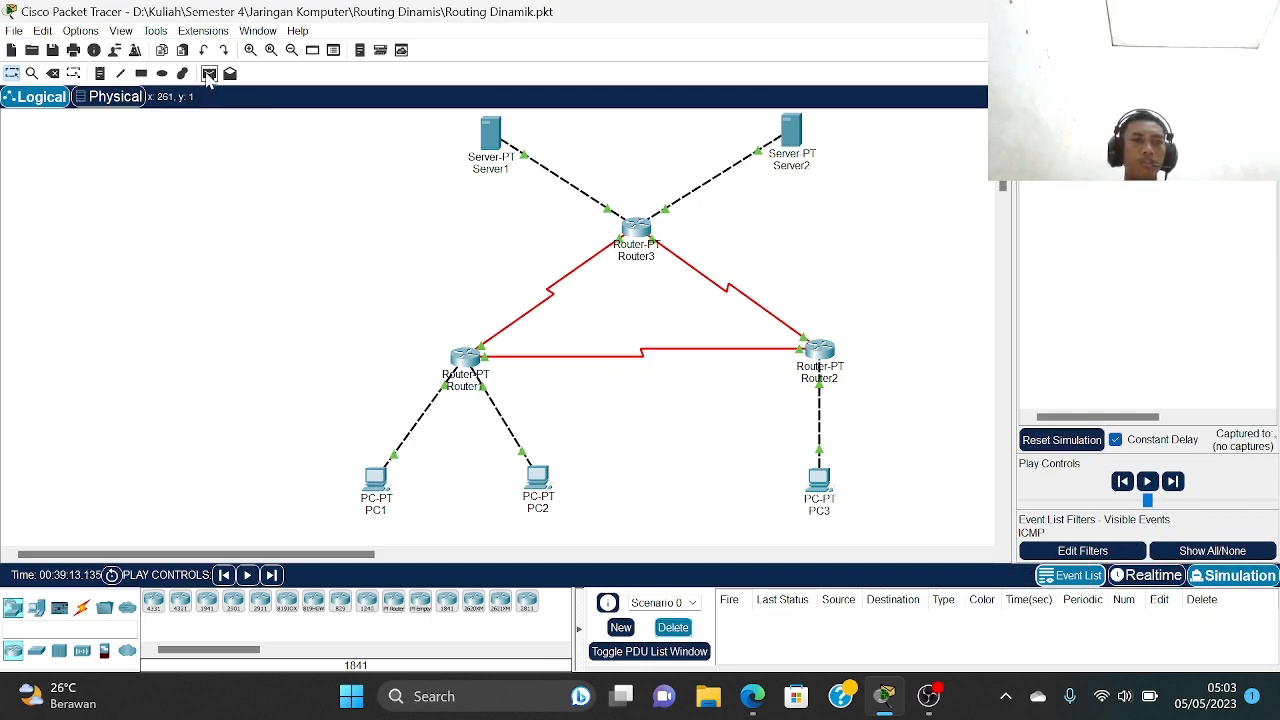
click(209, 73)
click(376, 478)
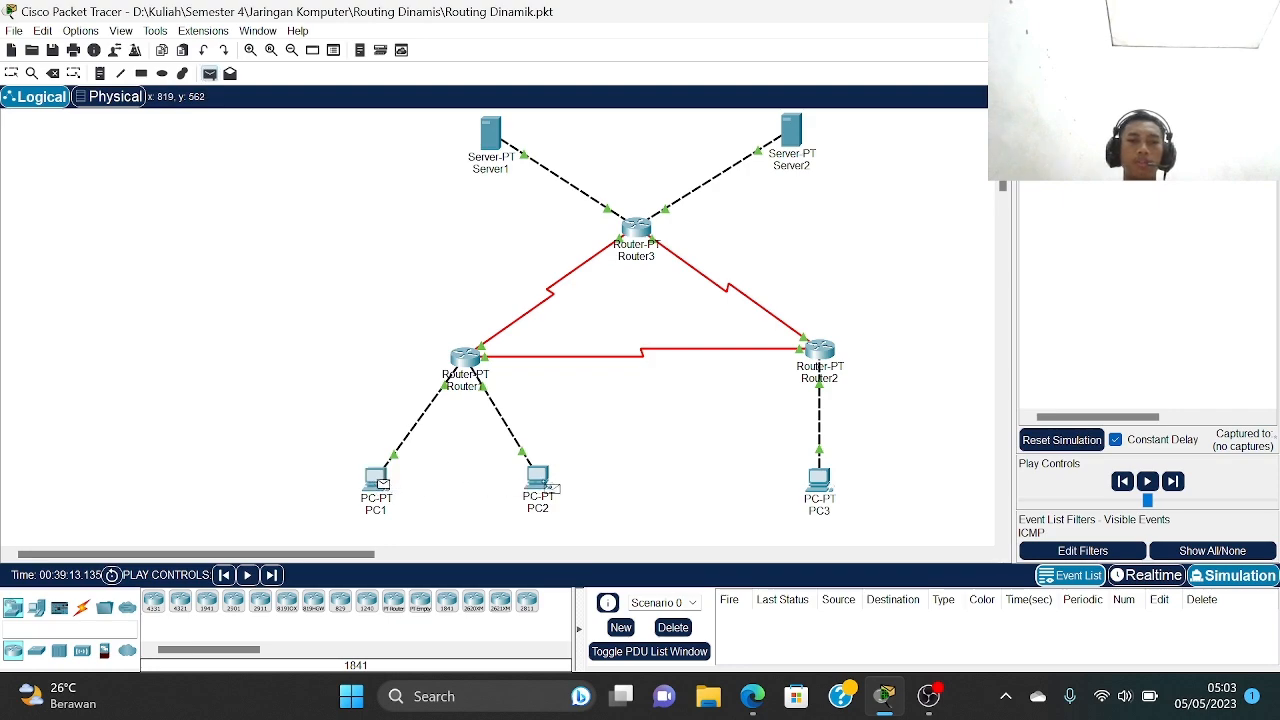
click(545, 484)
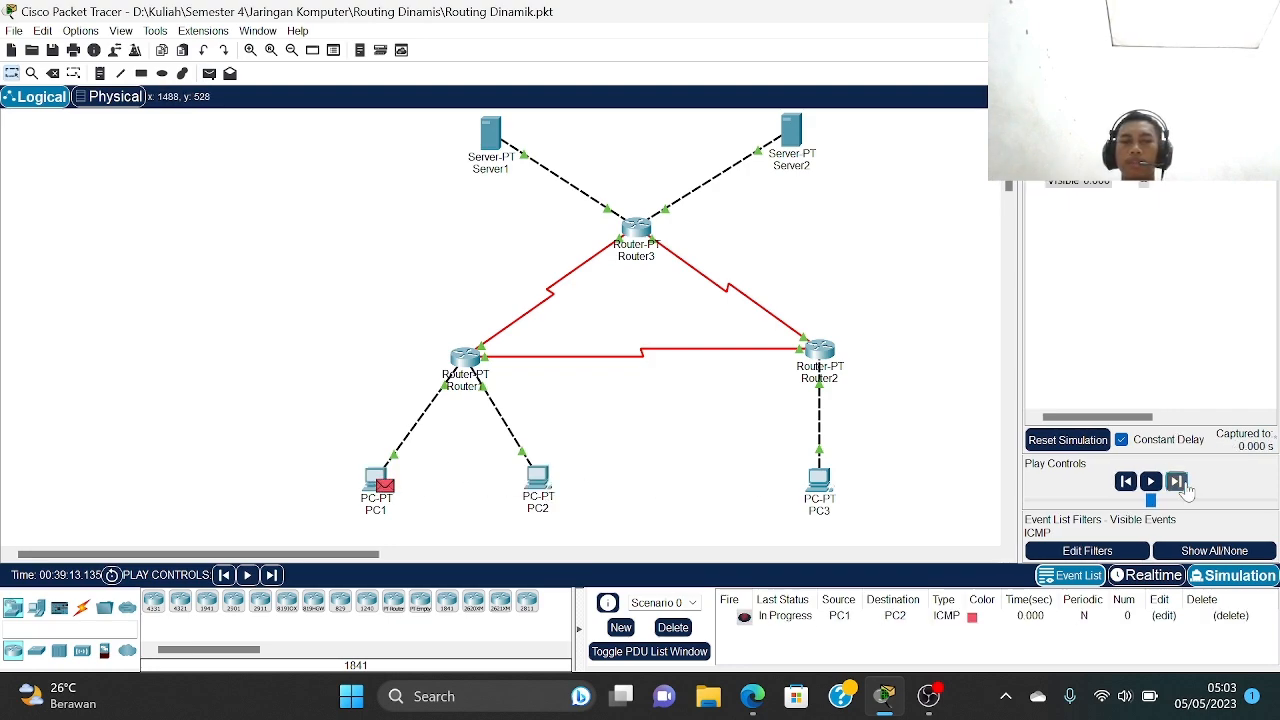
- Advance the simulation event by event to follow the PDU from PC1 through Router1 to PC2 and back
click(1181, 484)
click(1181, 484)
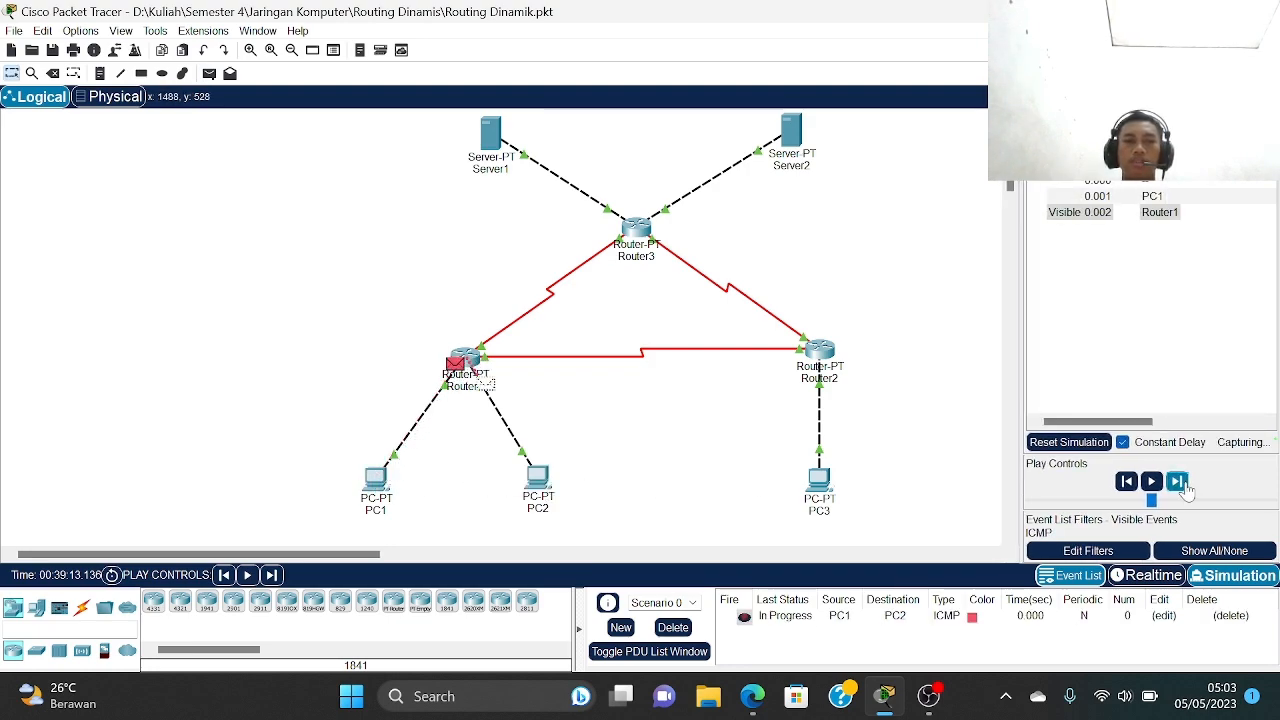
click(1181, 484)
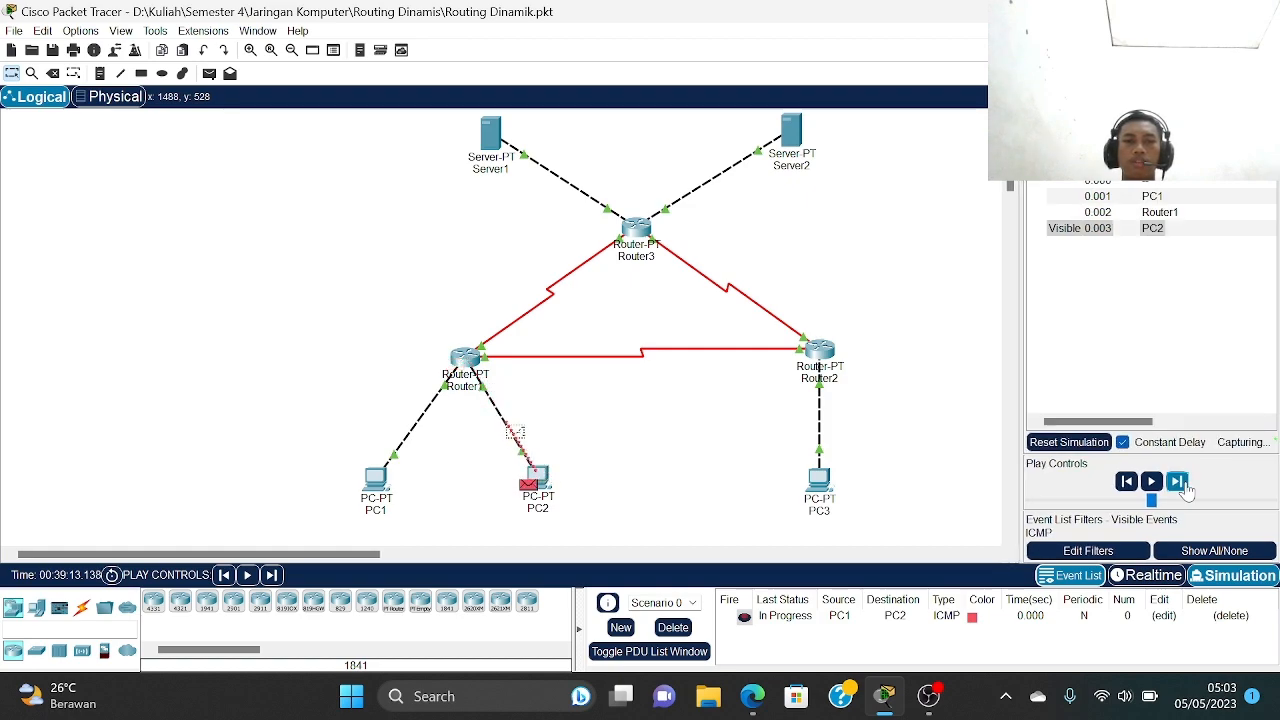
click(1181, 484)
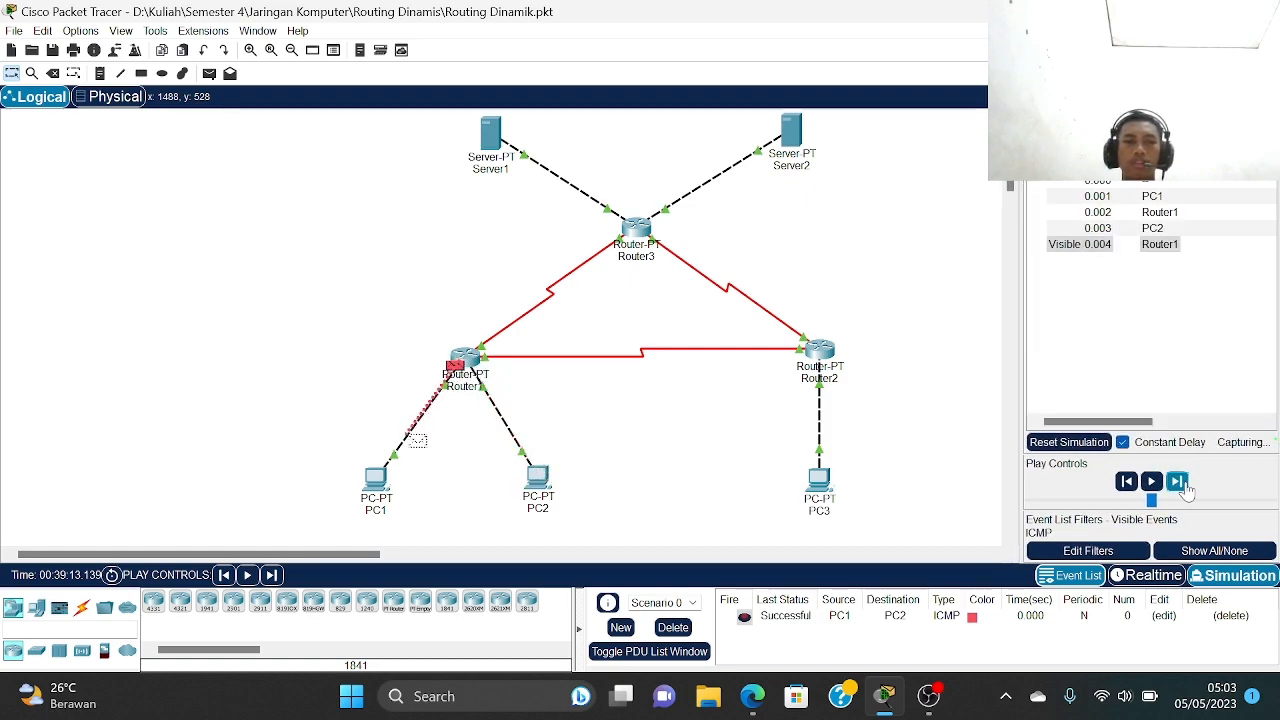
- Delete the PC1-to-PC2 scenario and add a simple PDU from PC1 to PC3
click(674, 628)
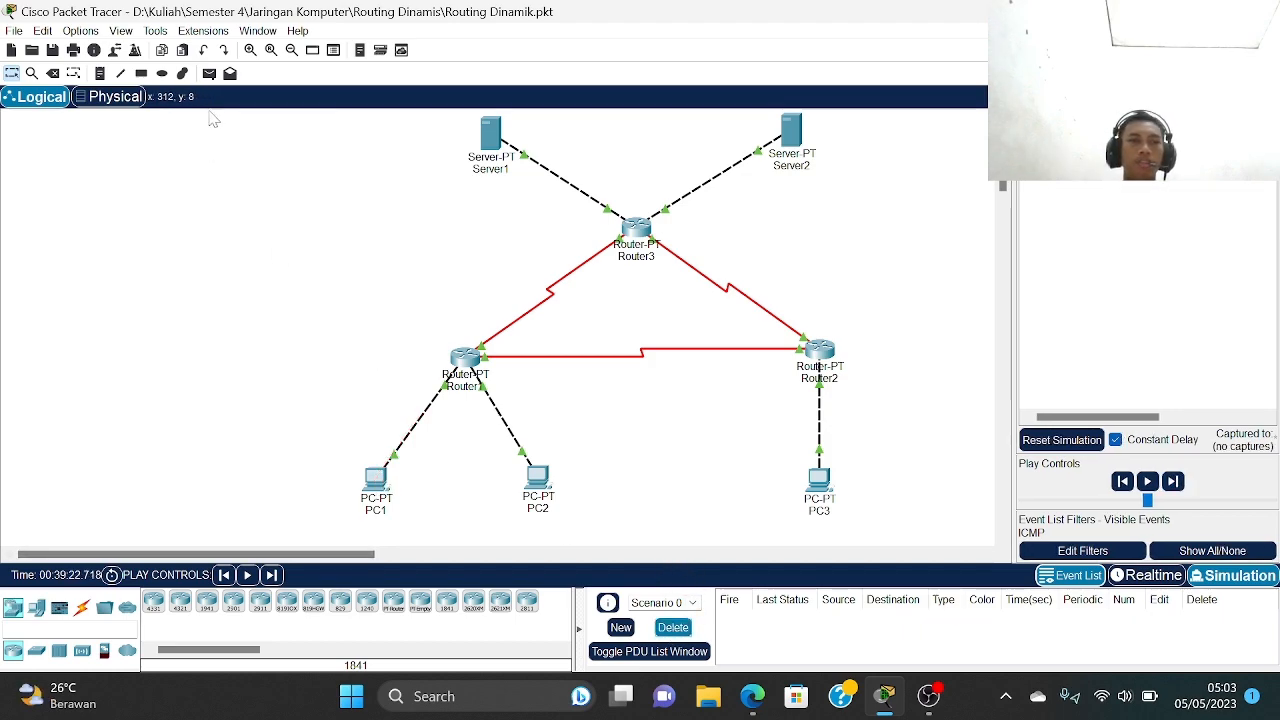
click(209, 73)
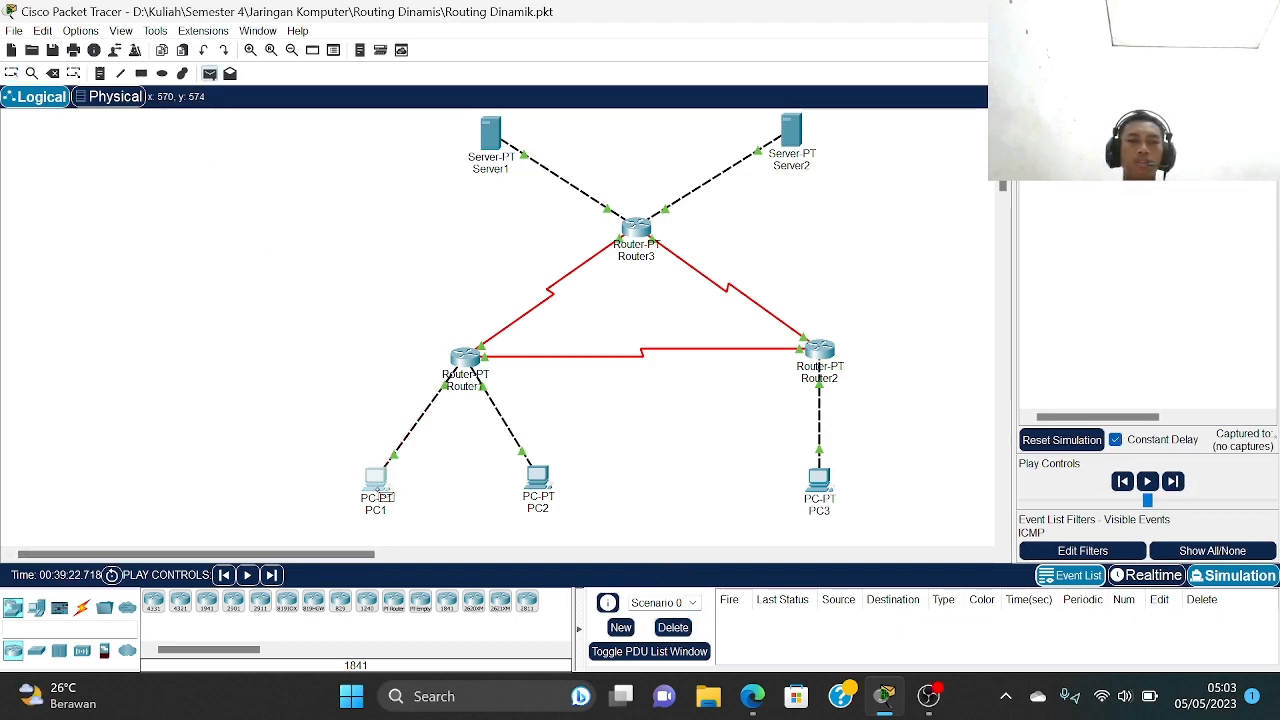
click(378, 490)
click(819, 482)
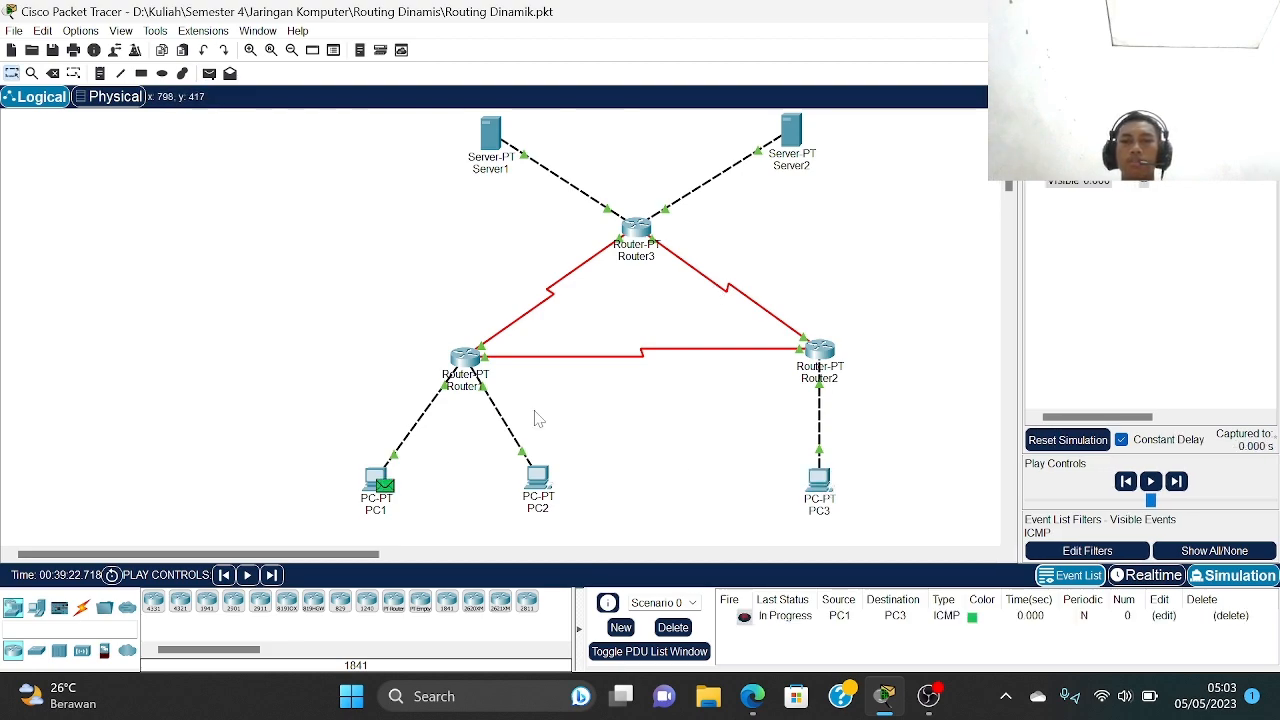
- Advance the simulation event by event to follow the PDU from PC1 through Router1 and Router2 to PC3 and back
click(1176, 481)
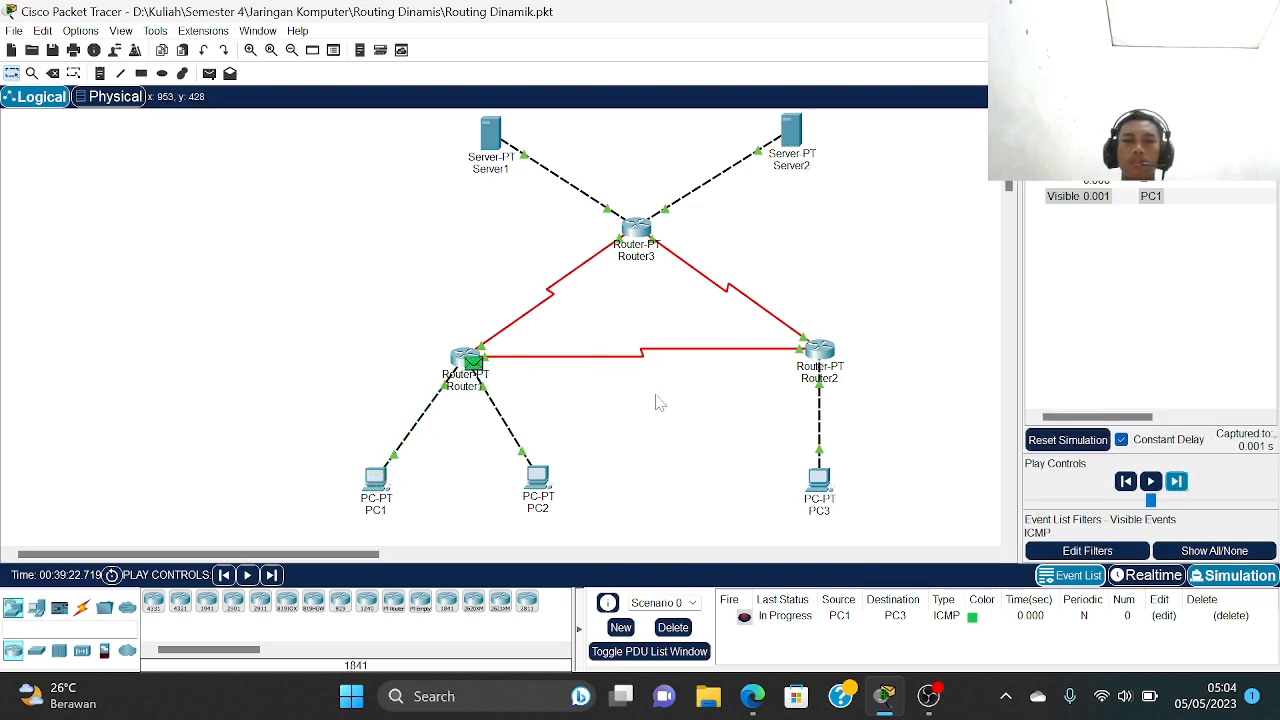
click(1177, 482)
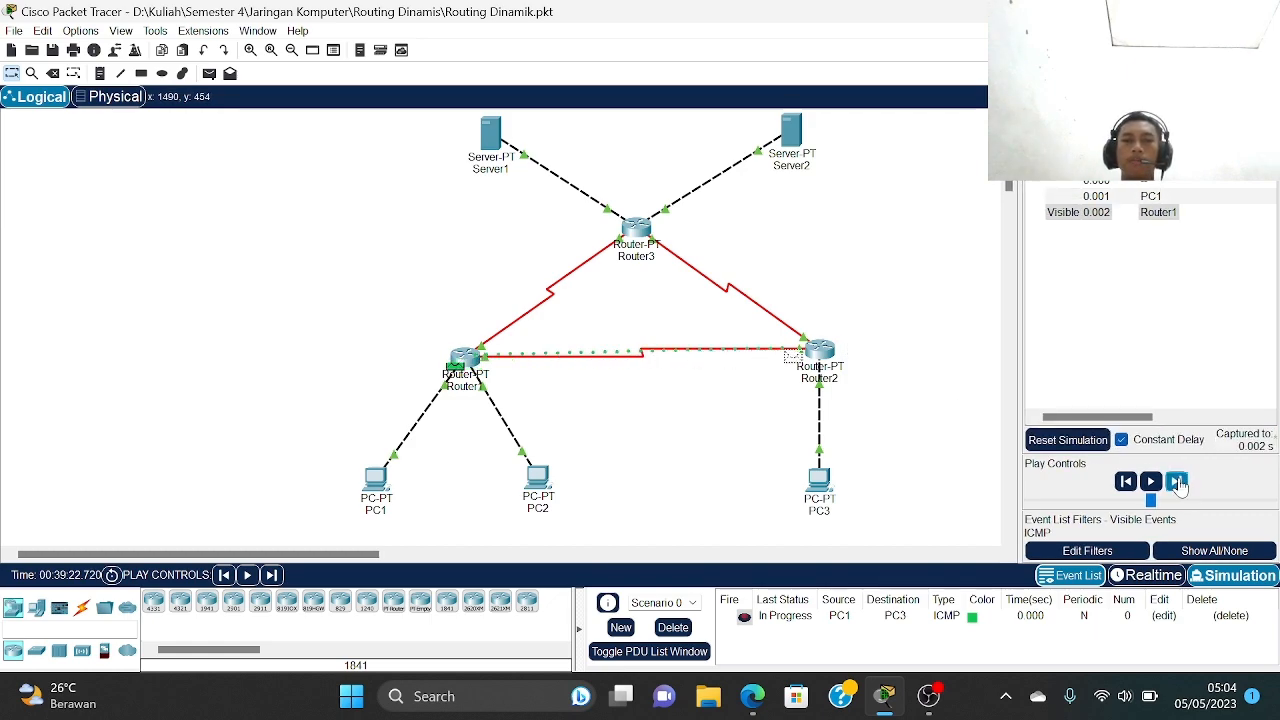
click(1177, 482)
click(1177, 482)
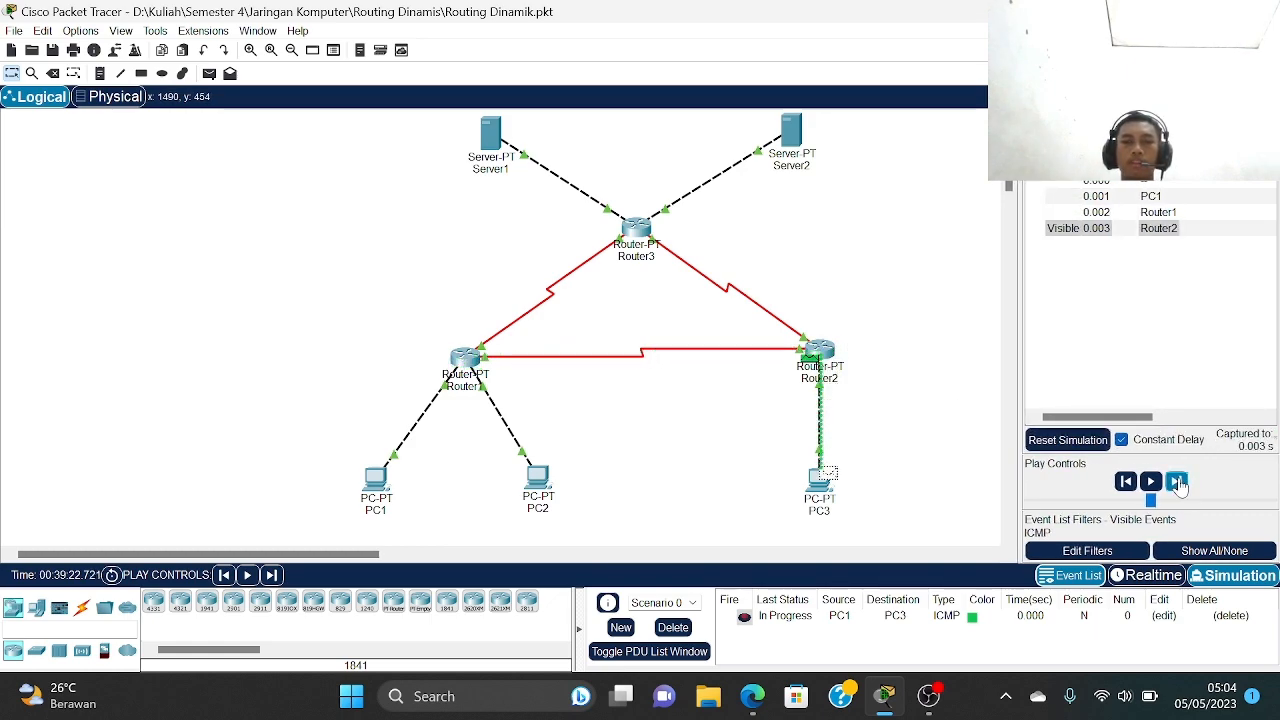
click(1177, 482)
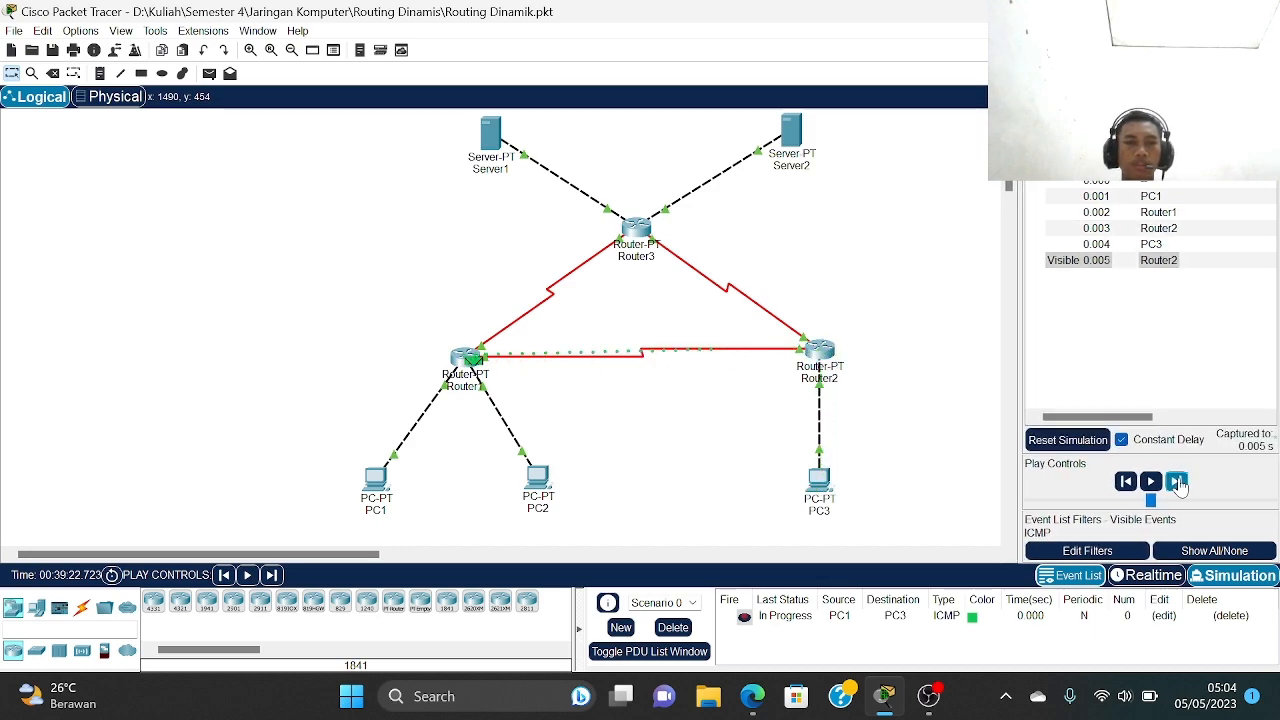
click(1177, 482)
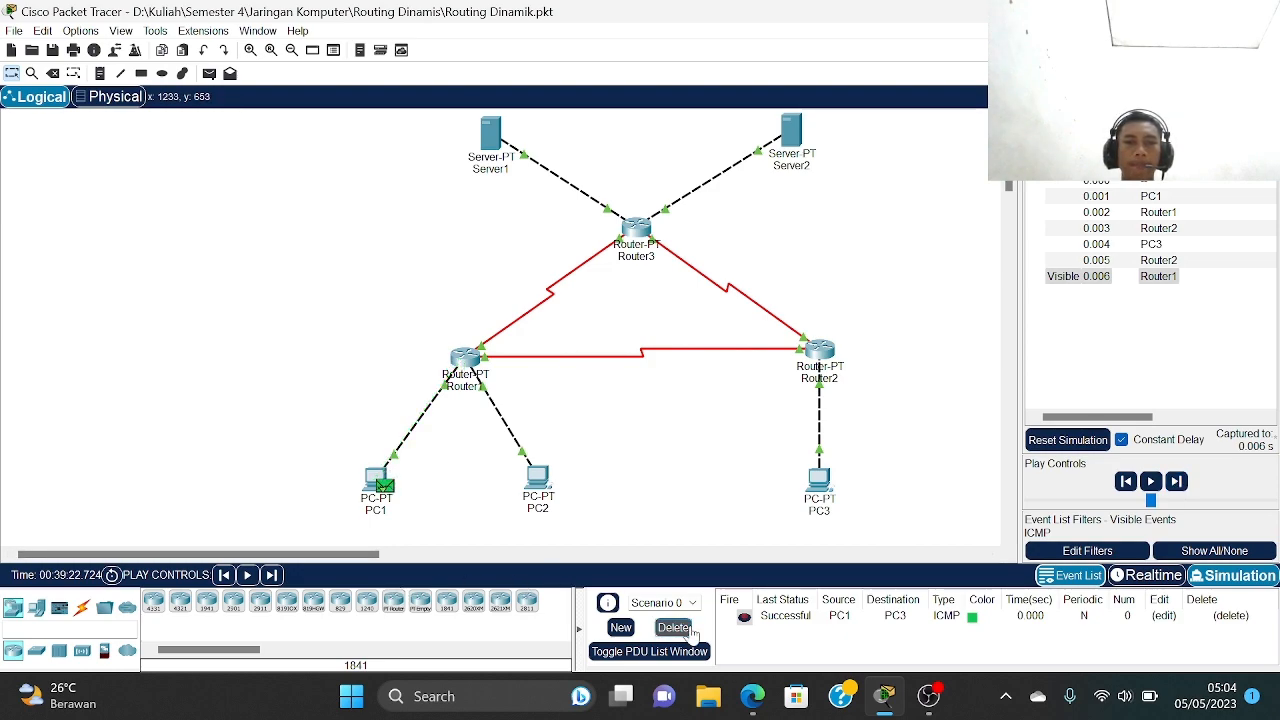
- Delete the PC1-to-PC3 scenario and add a simple PDU from PC1 to Server1
click(674, 627)
click(209, 74)
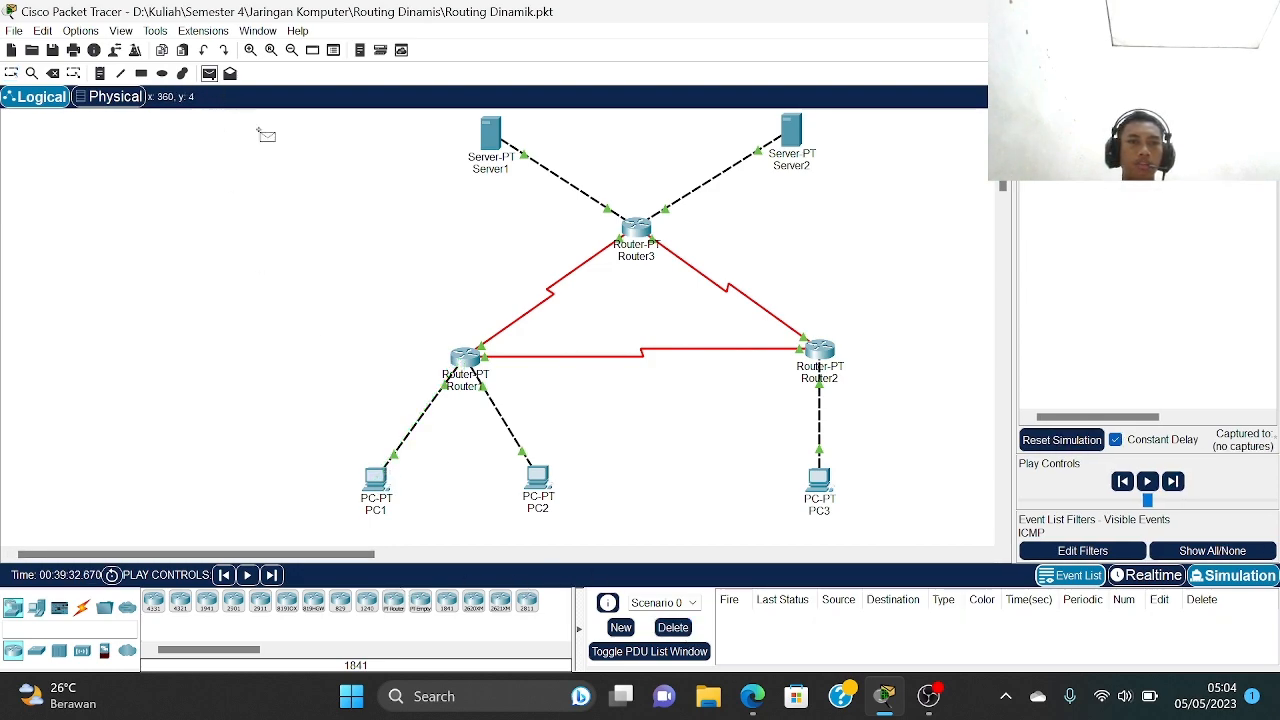
click(386, 488)
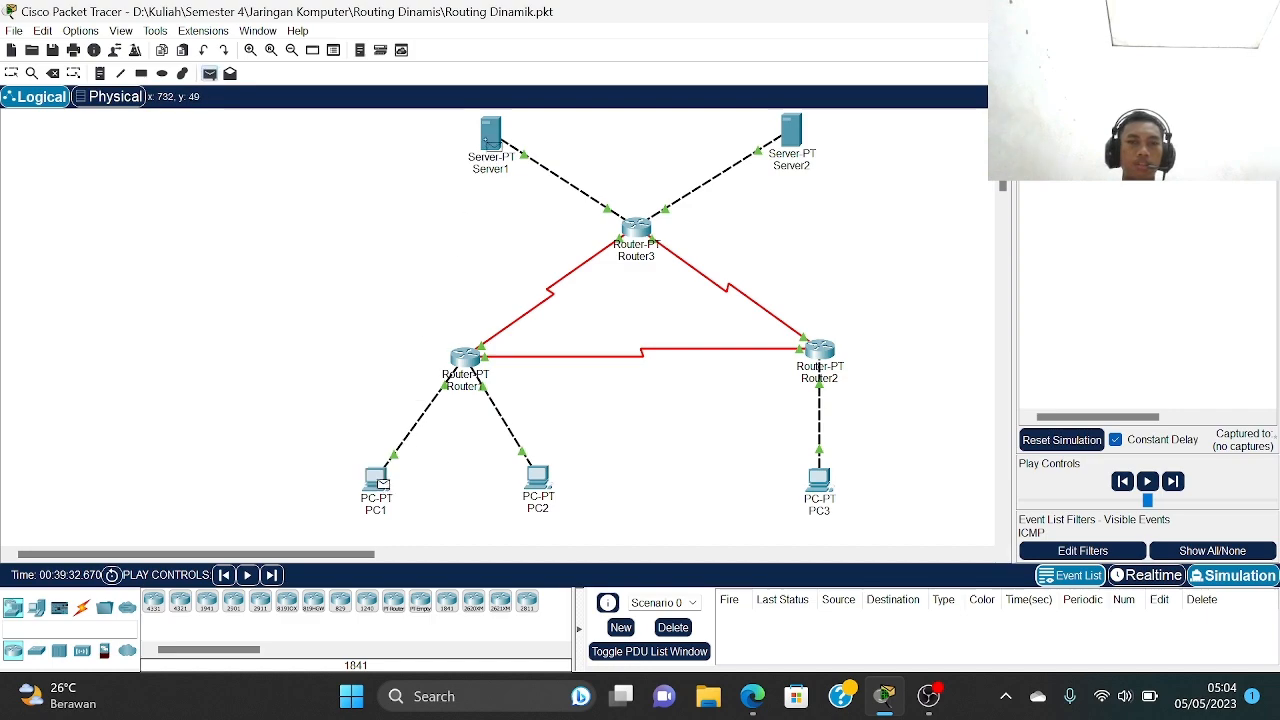
click(490, 137)
- Advance the simulation event by event to follow the PDU from PC1 through Router1 and Router3 to Server1 and back
click(1178, 484)
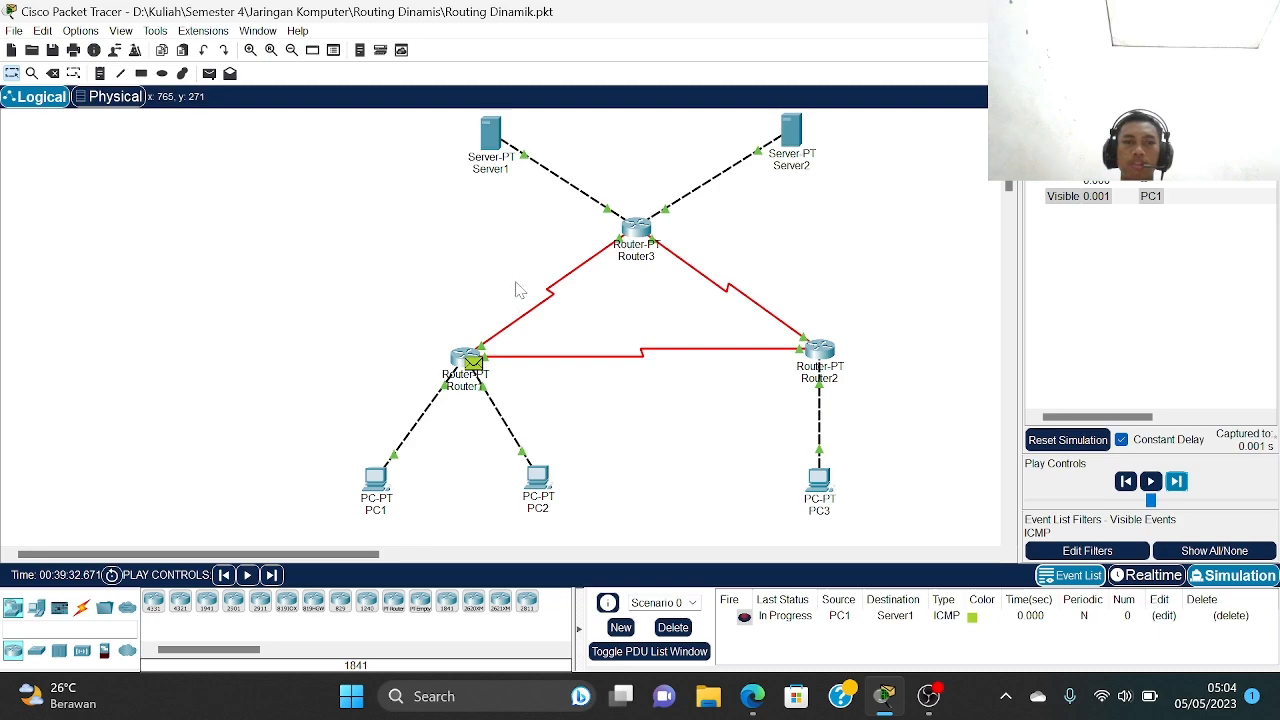
click(1178, 482)
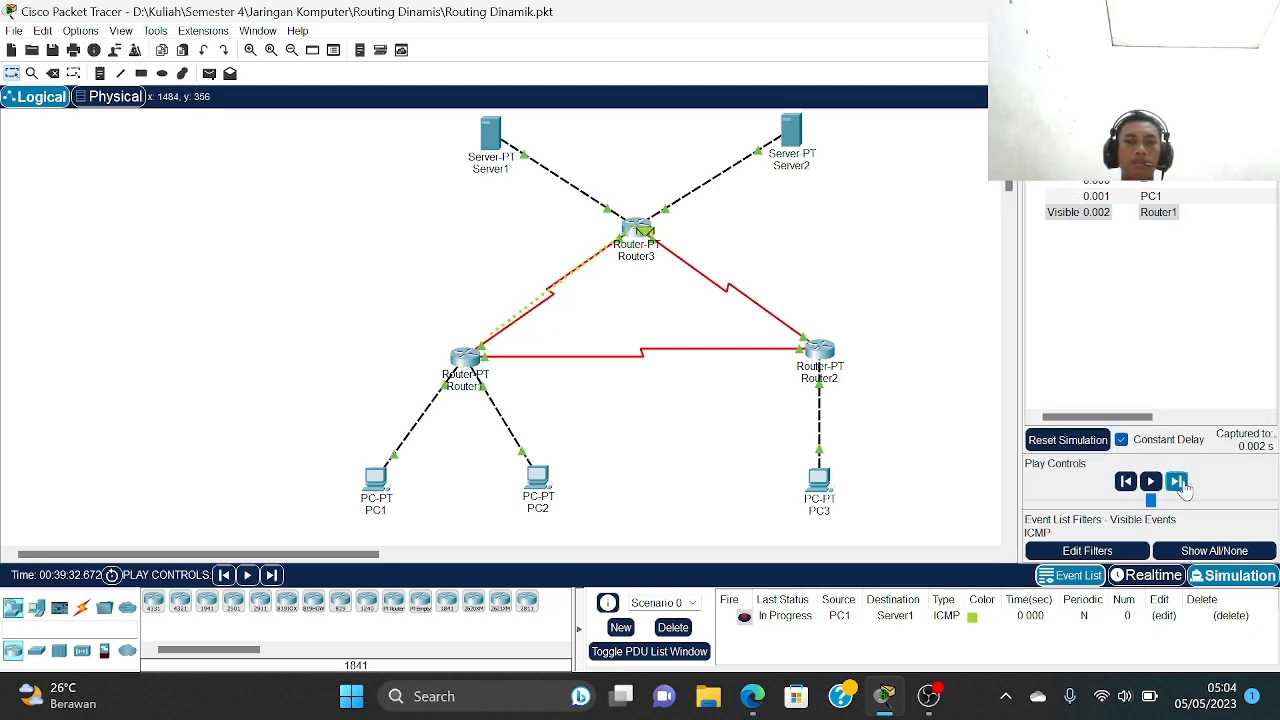
click(1178, 482)
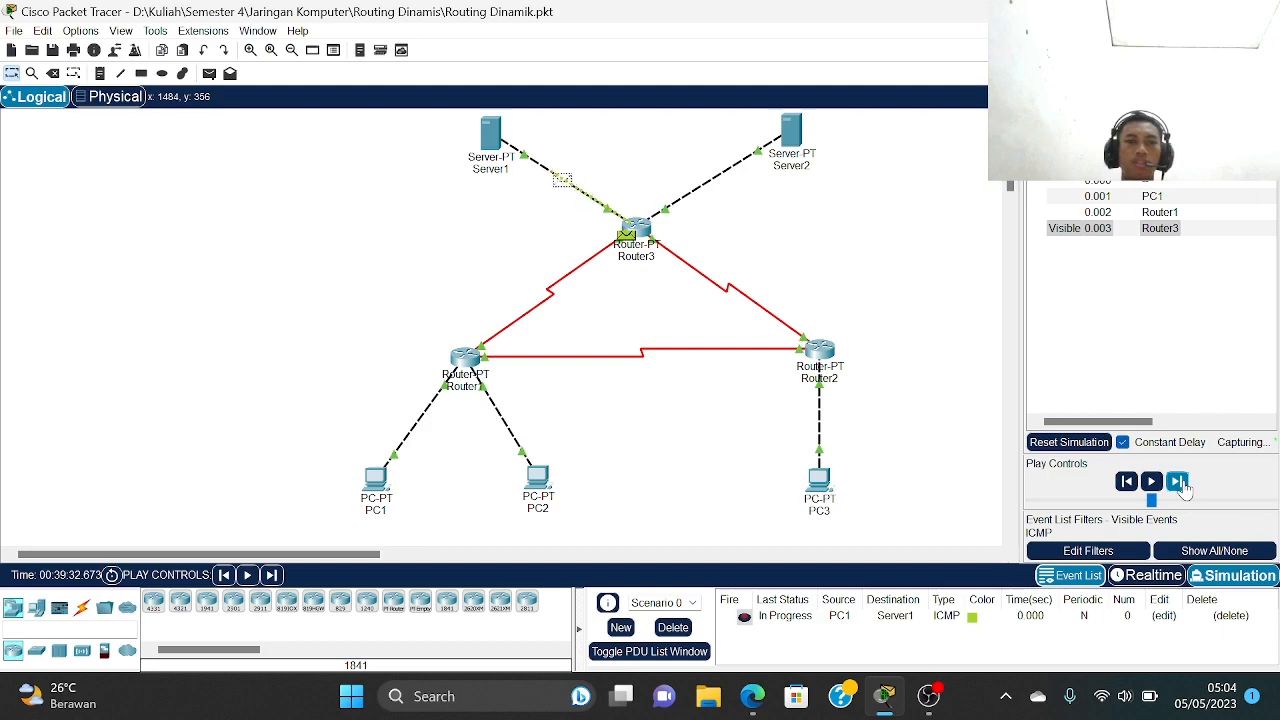
click(1178, 482)
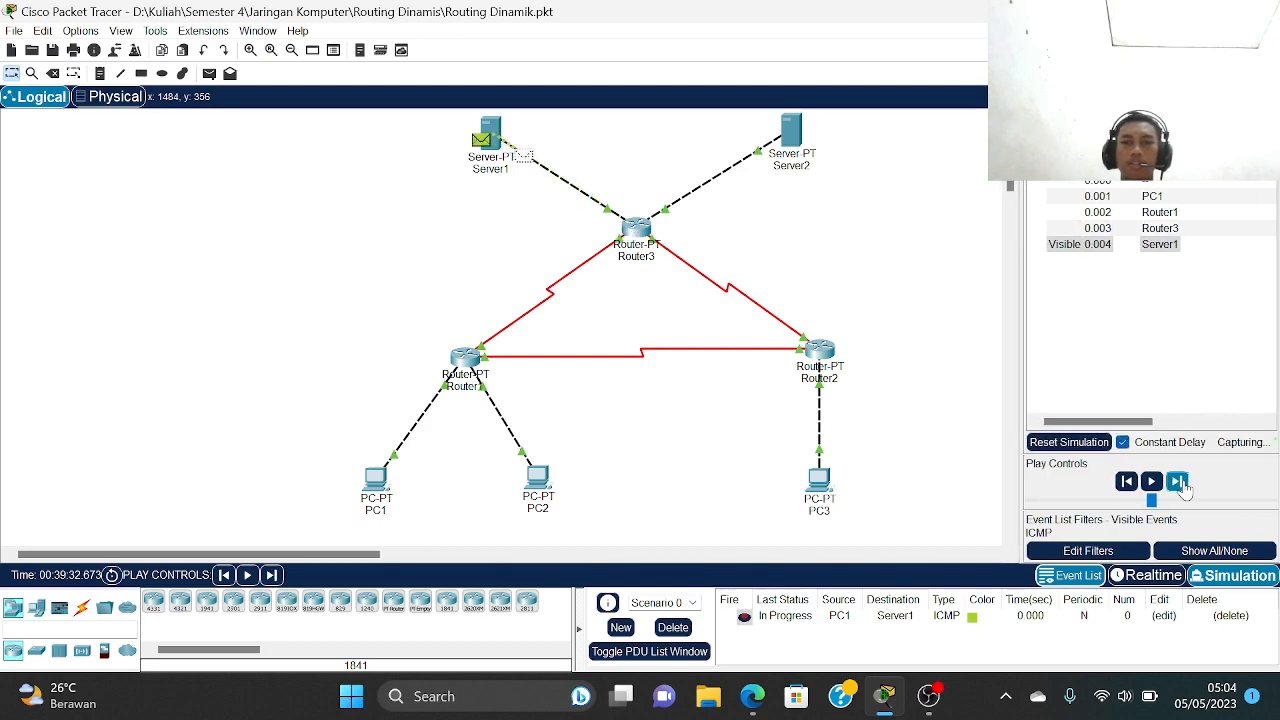
click(1177, 483)
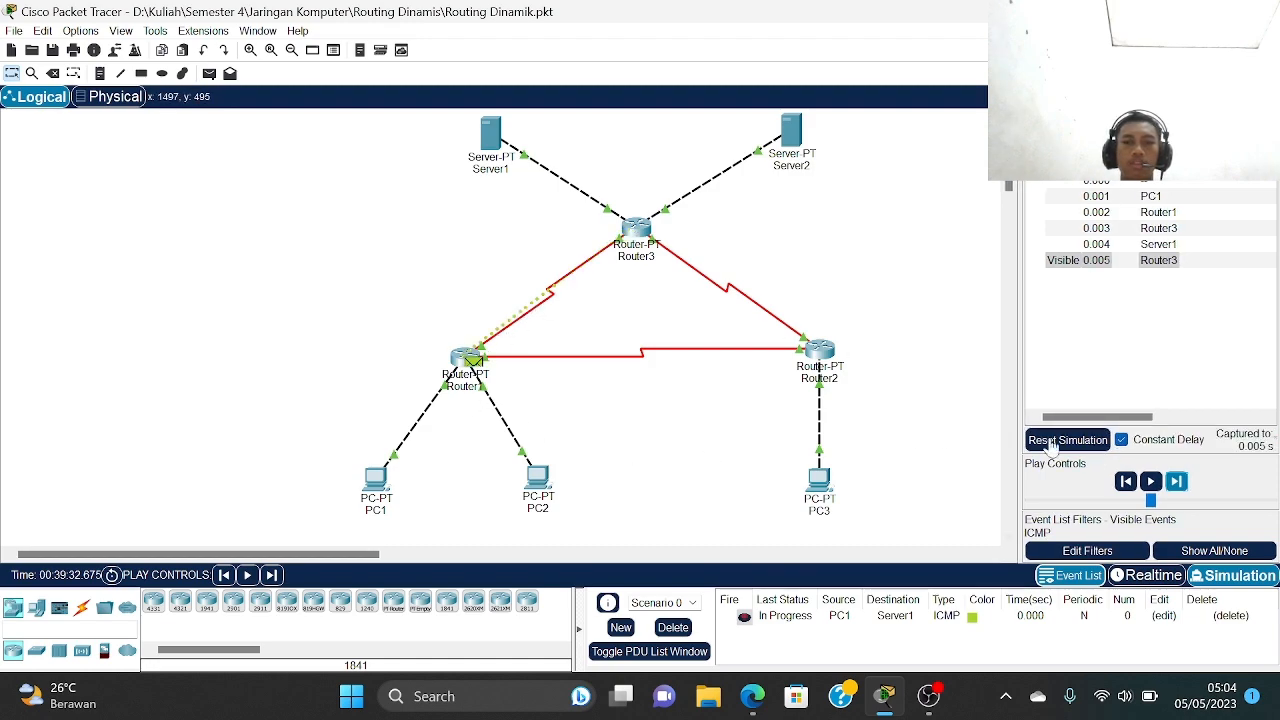
click(1178, 483)
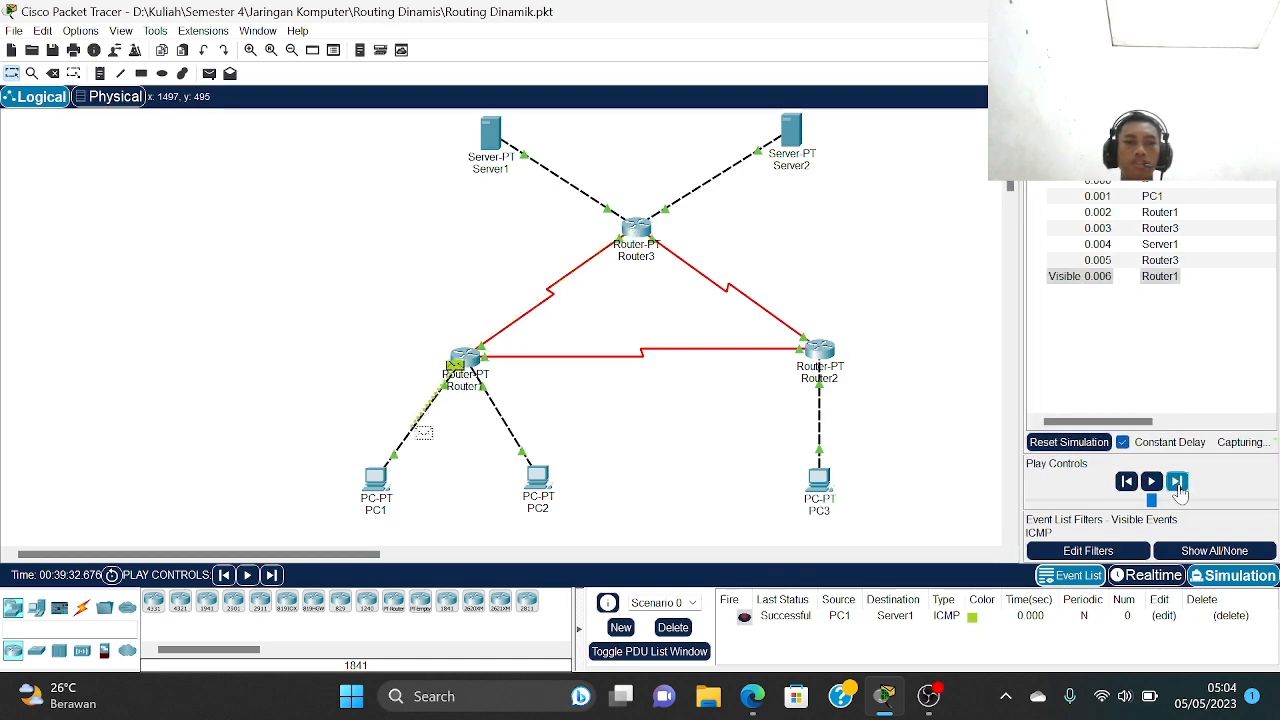
- Delete the PC1-to-Server1 scenario and add a simple PDU from PC1 to Server2
click(674, 628)
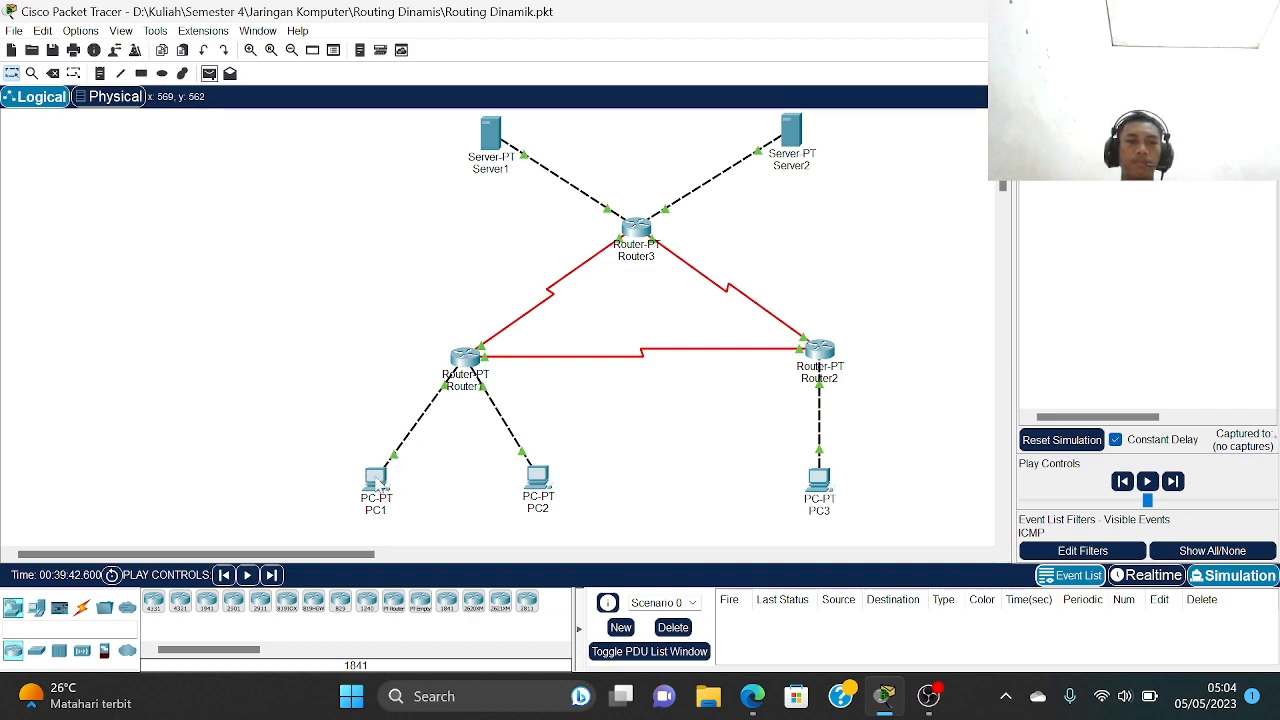
click(211, 75)
click(378, 482)
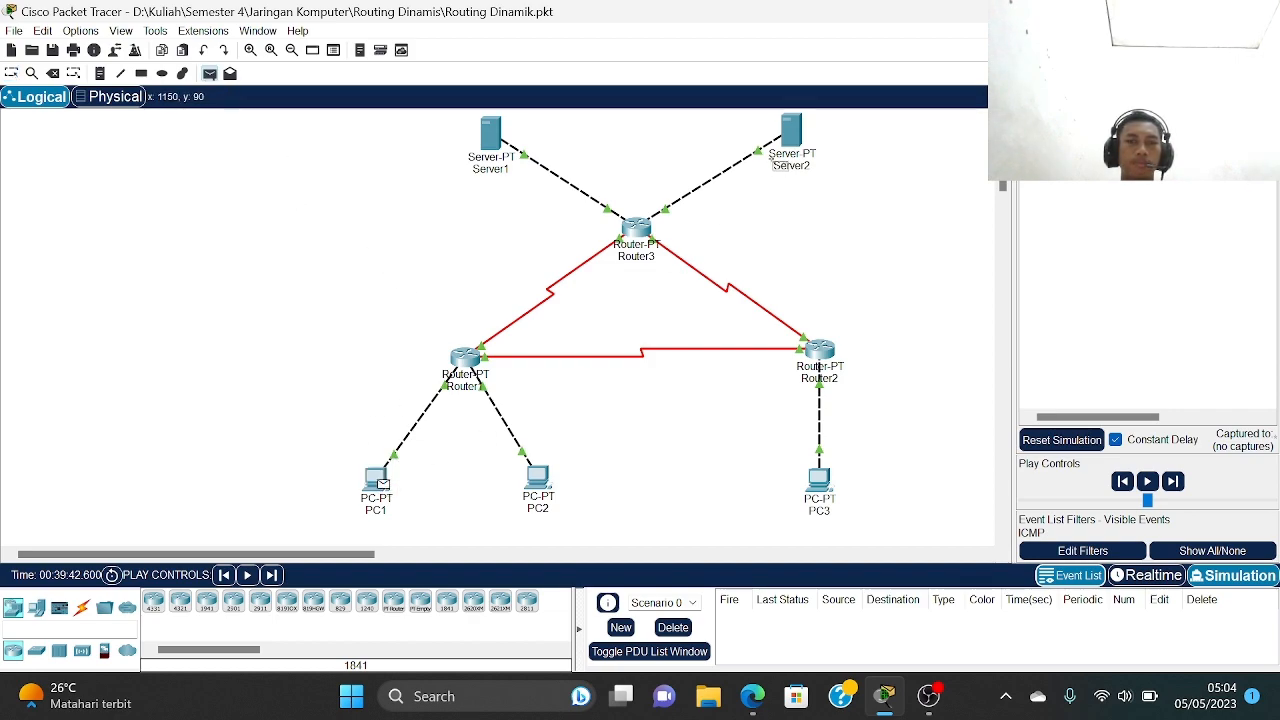
click(791, 132)
- Advance the simulation event by event to follow the PDU from PC1 through Router1 and Router3 to Server2 and back
click(1176, 482)
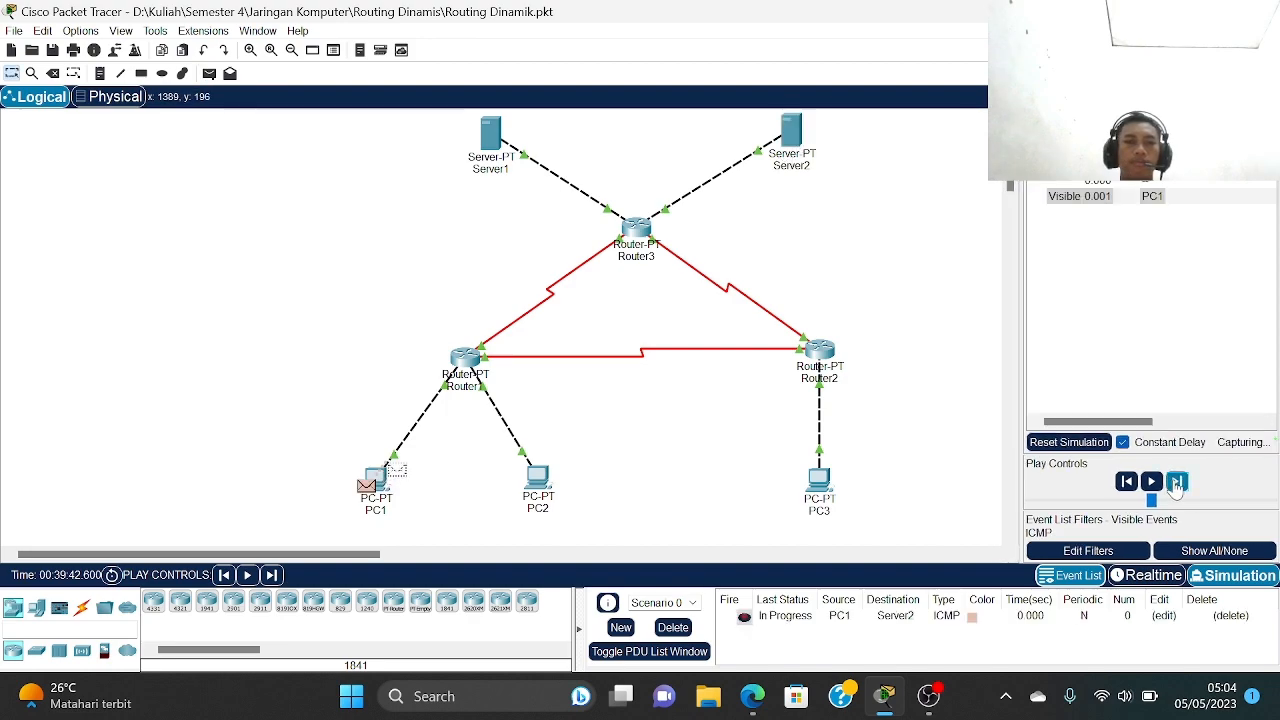
click(1176, 482)
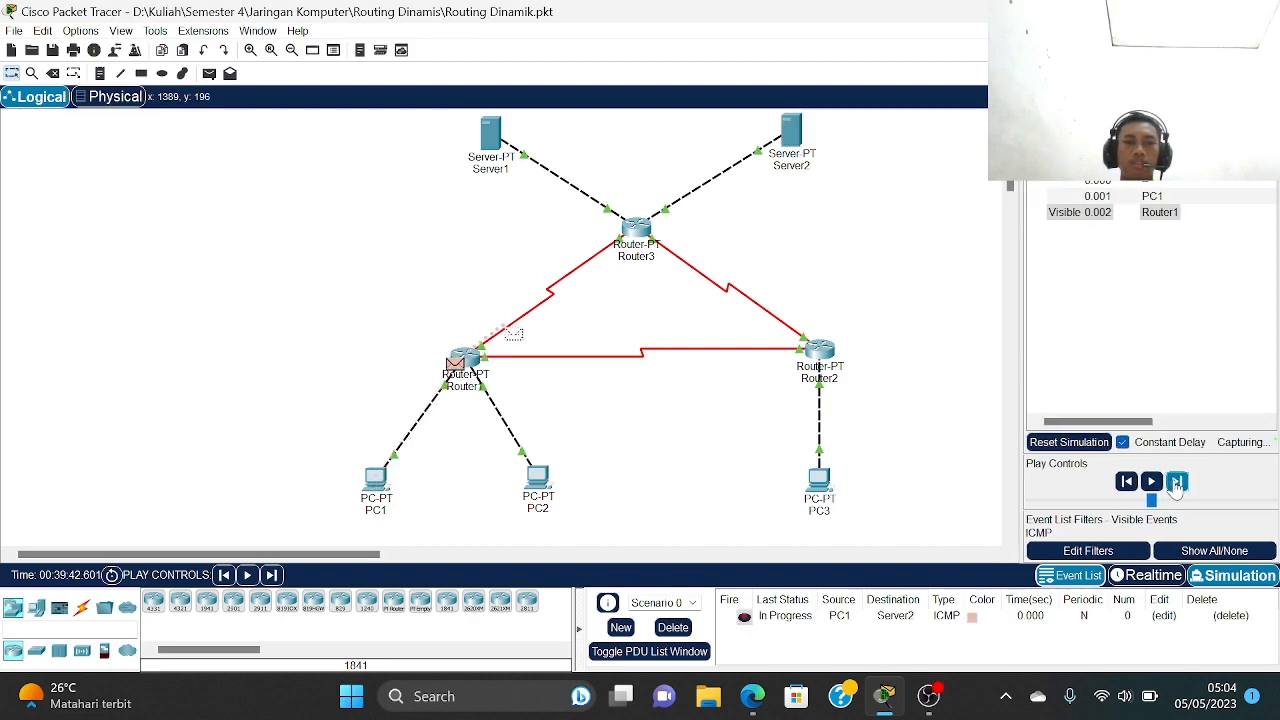
click(1176, 482)
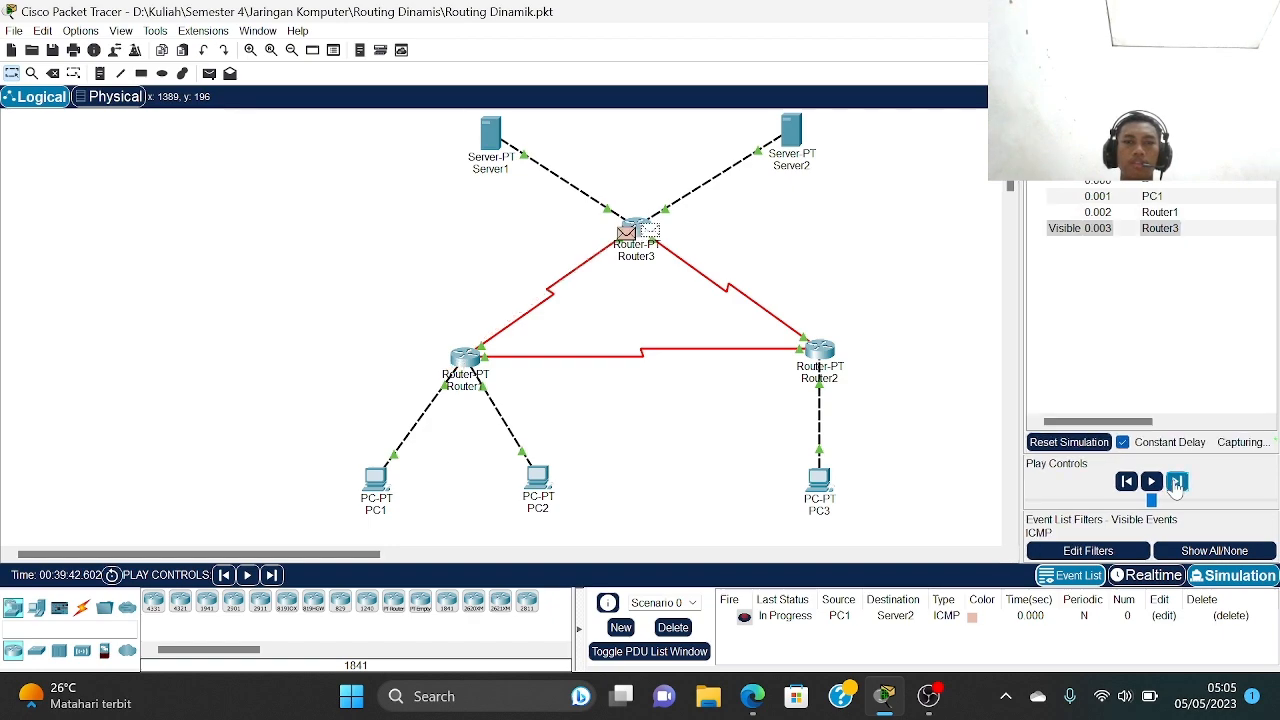
click(1176, 482)
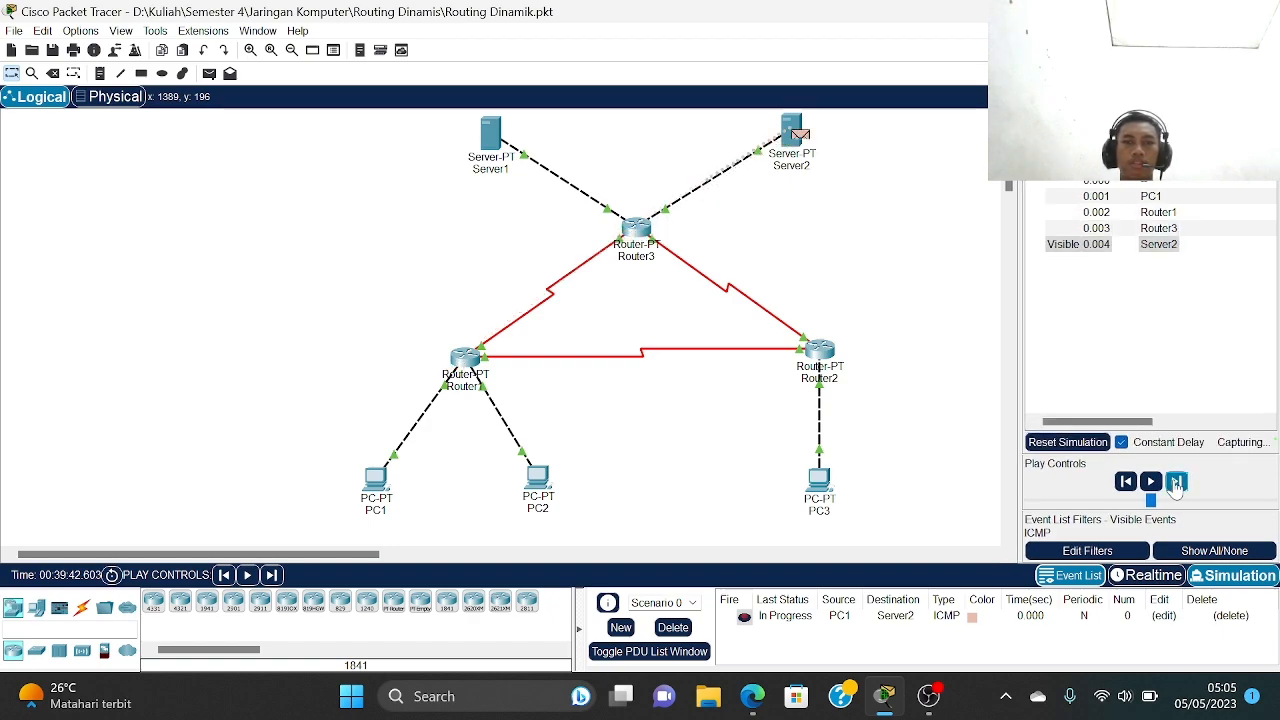
click(1176, 482)
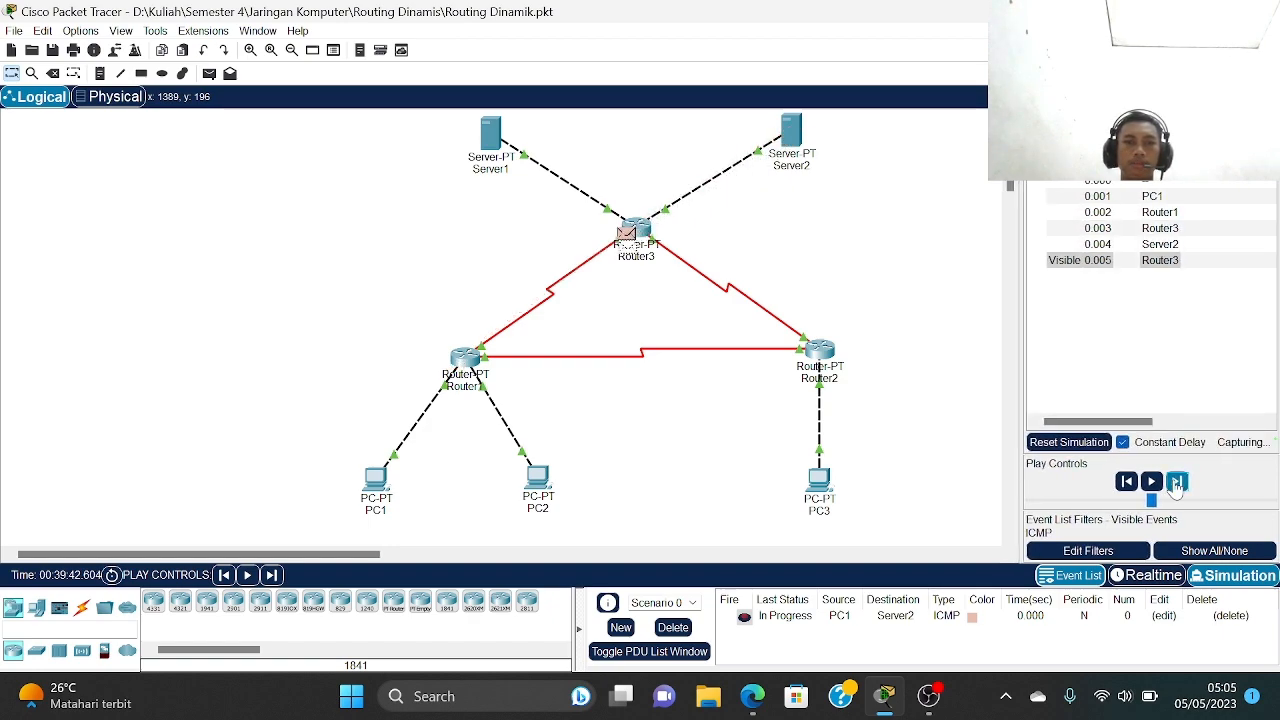
click(1176, 482)
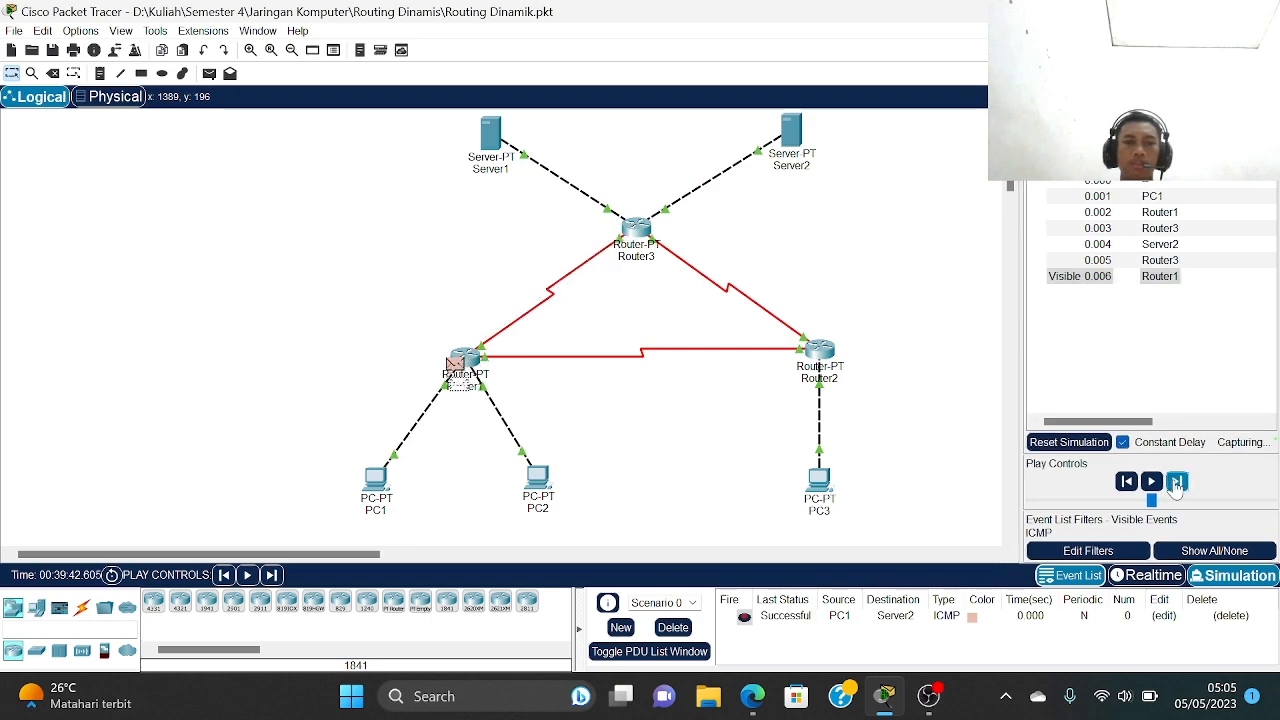
- Delete the PC1-to-Server2 scenario and add a simple PDU from PC3 to PC1
click(684, 631)
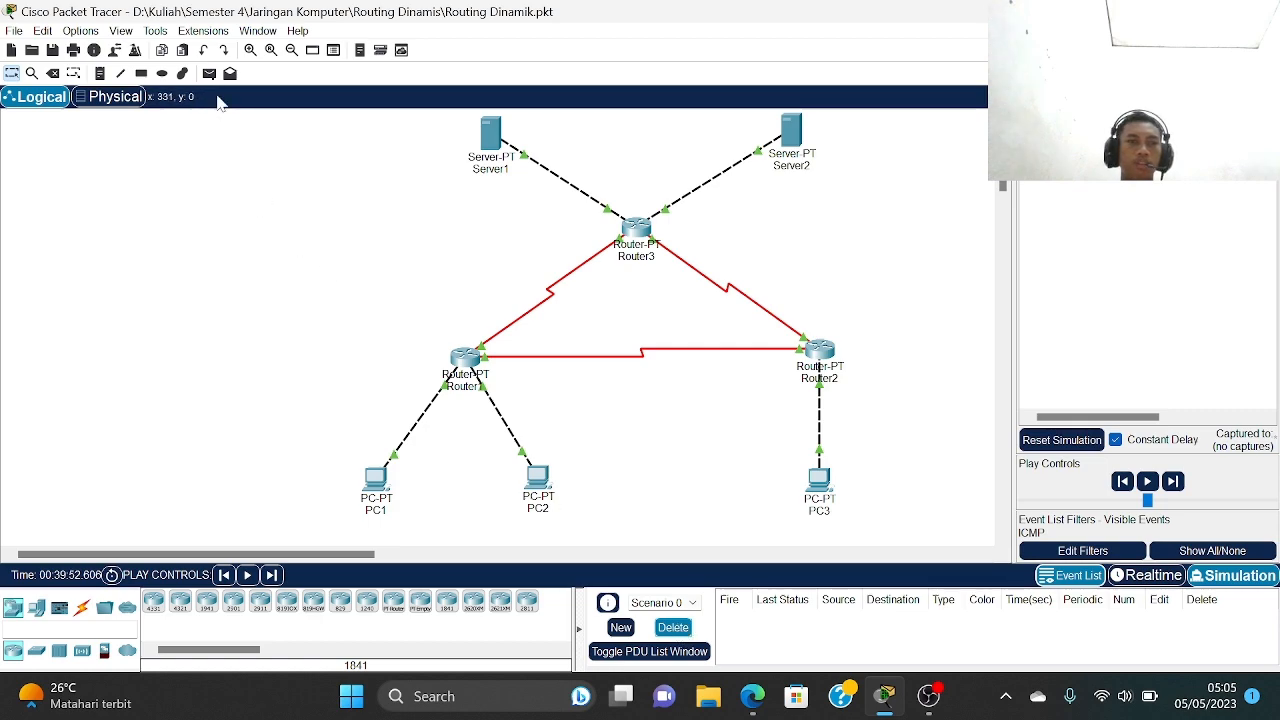
click(209, 73)
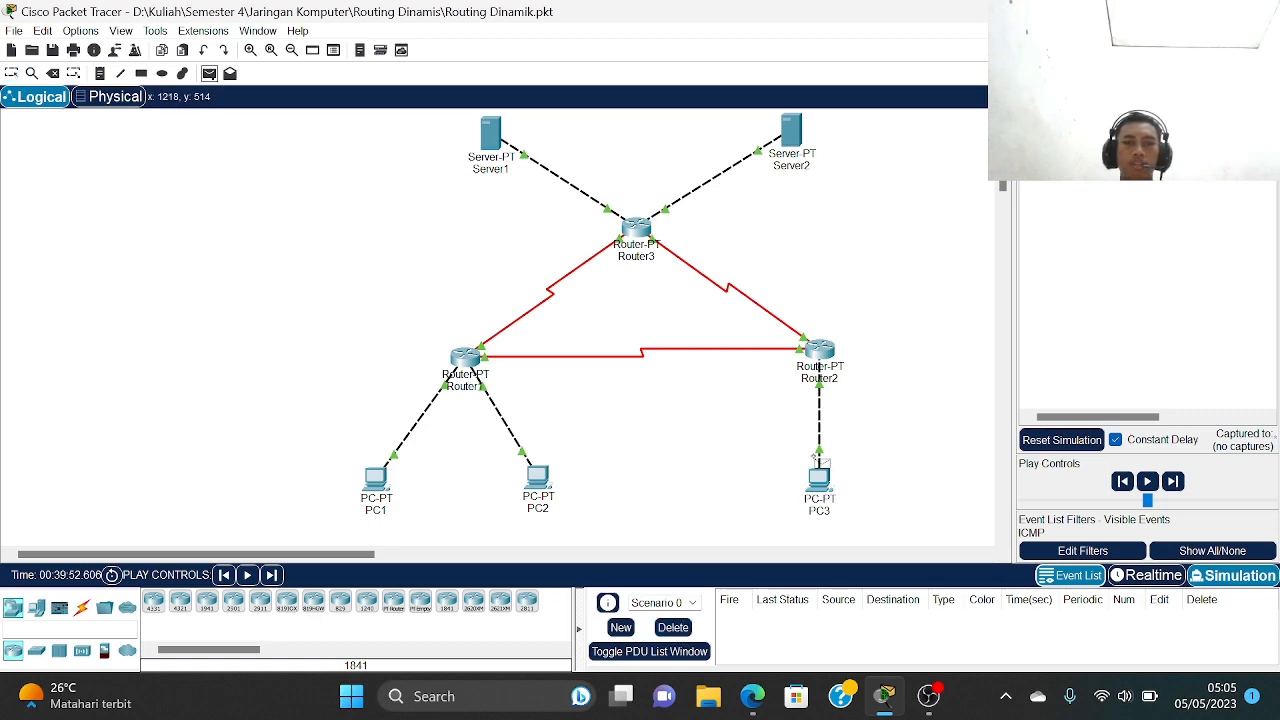
click(819, 476)
click(389, 485)
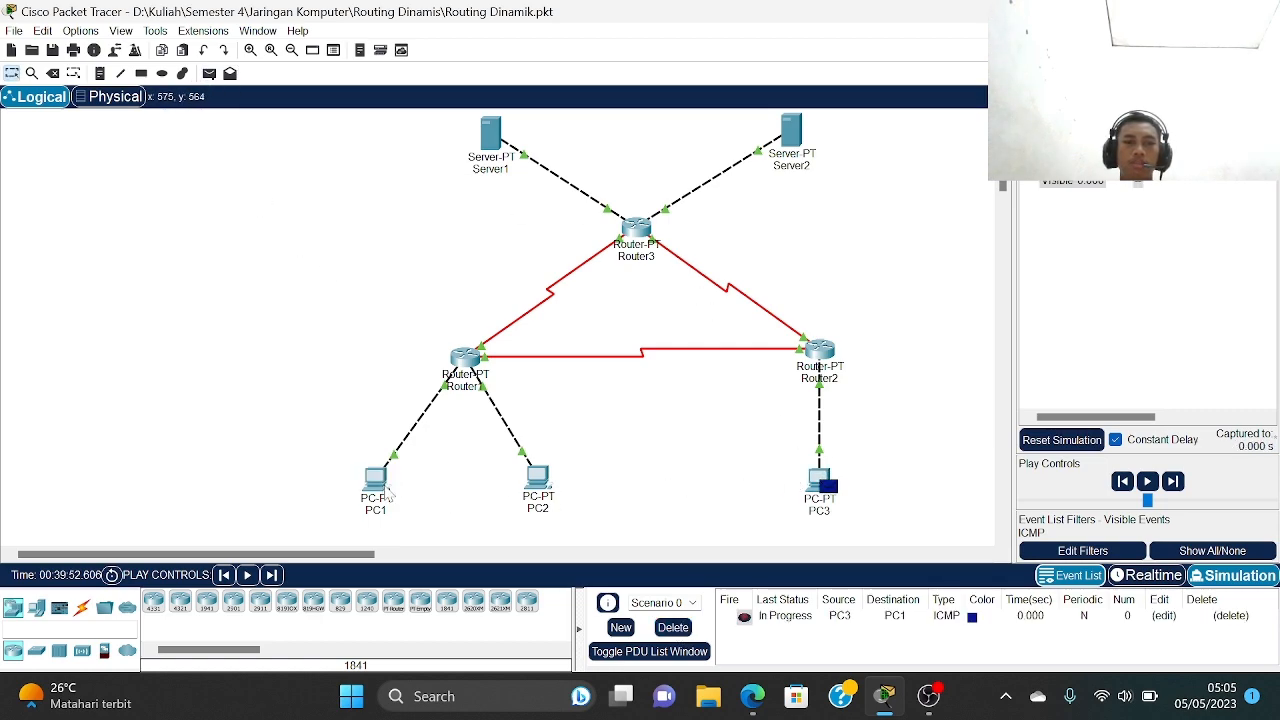
- Advance the simulation event by event to follow the PDU from PC3 through Router2 and Router1 to PC1 and back
click(1177, 482)
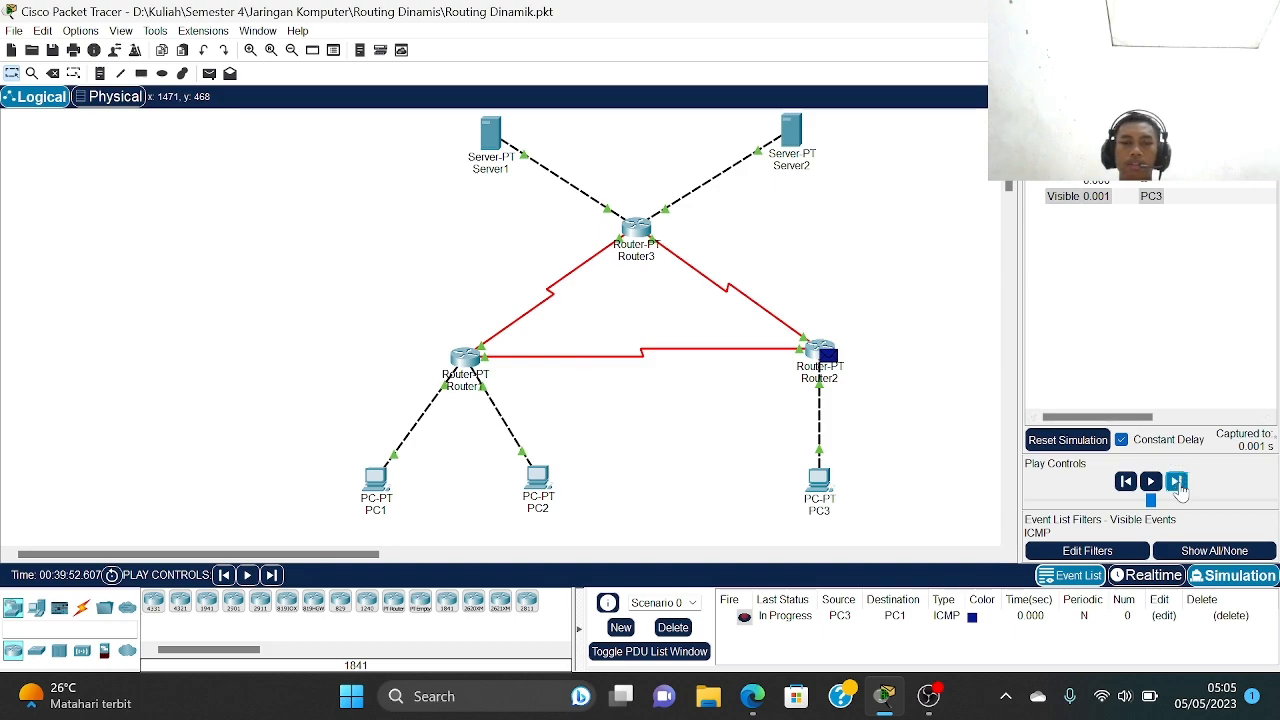
click(1177, 482)
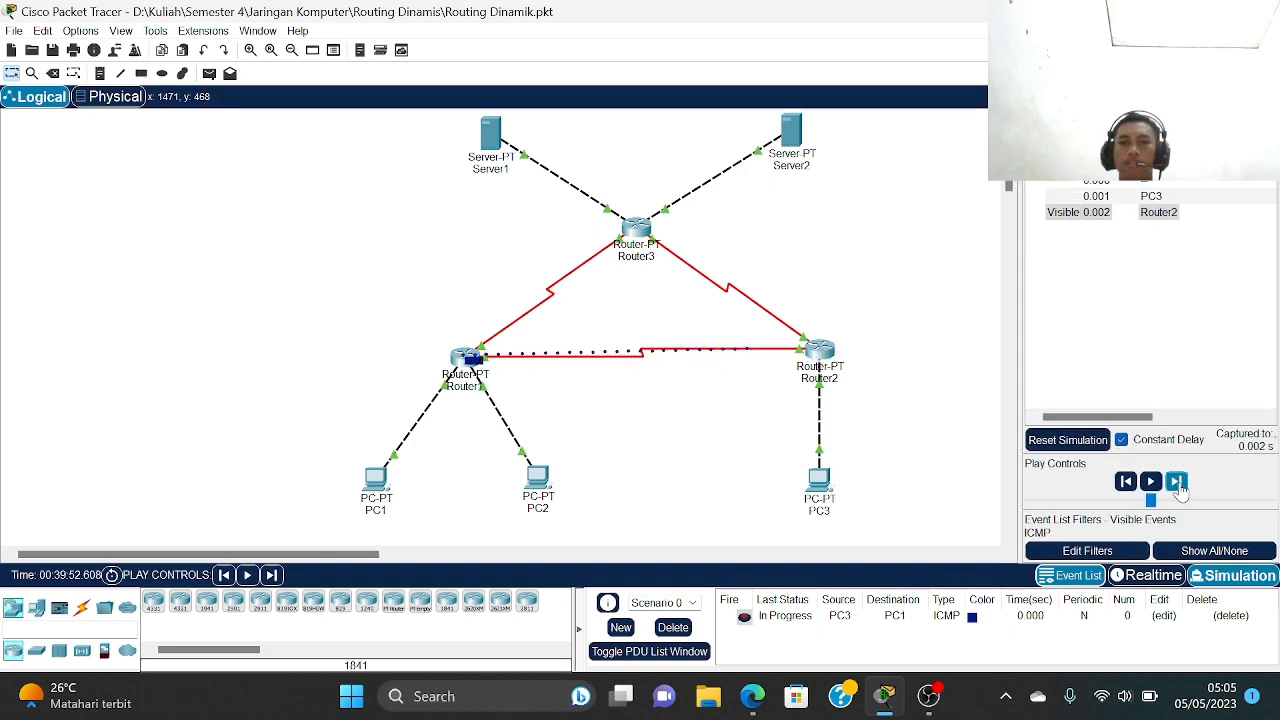
click(1177, 482)
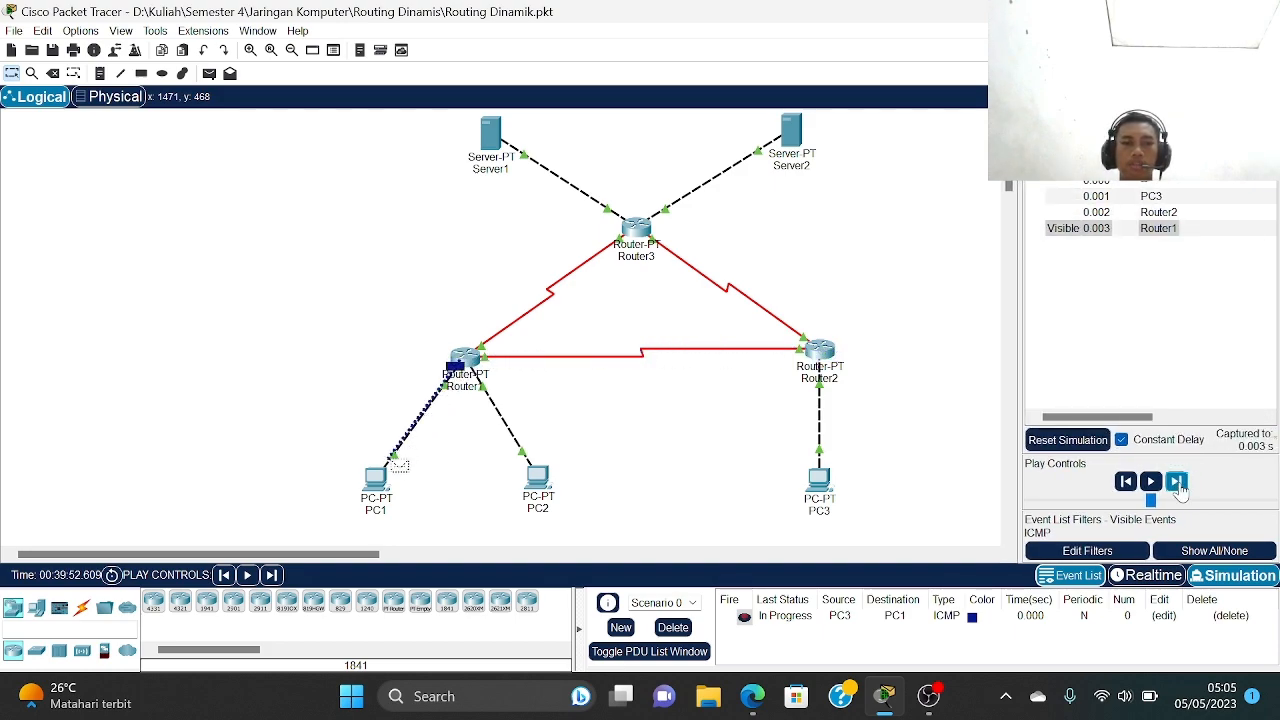
click(1177, 482)
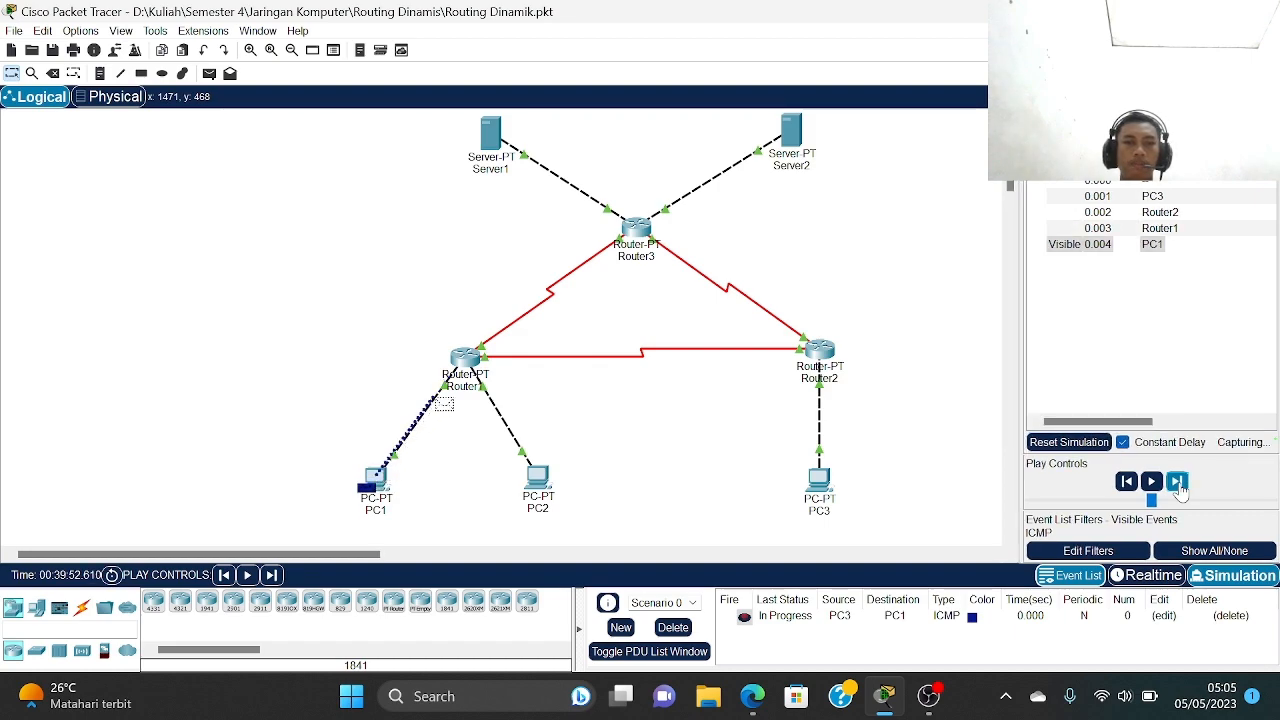
click(1177, 482)
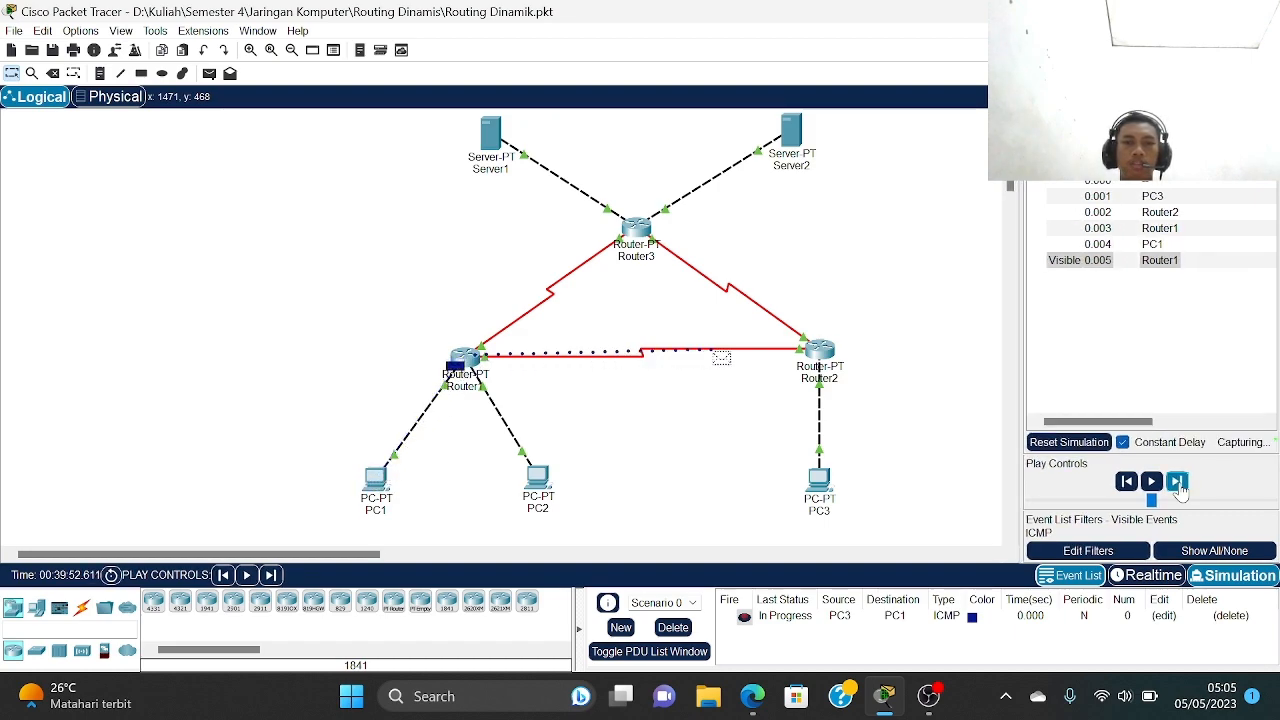
click(1177, 482)
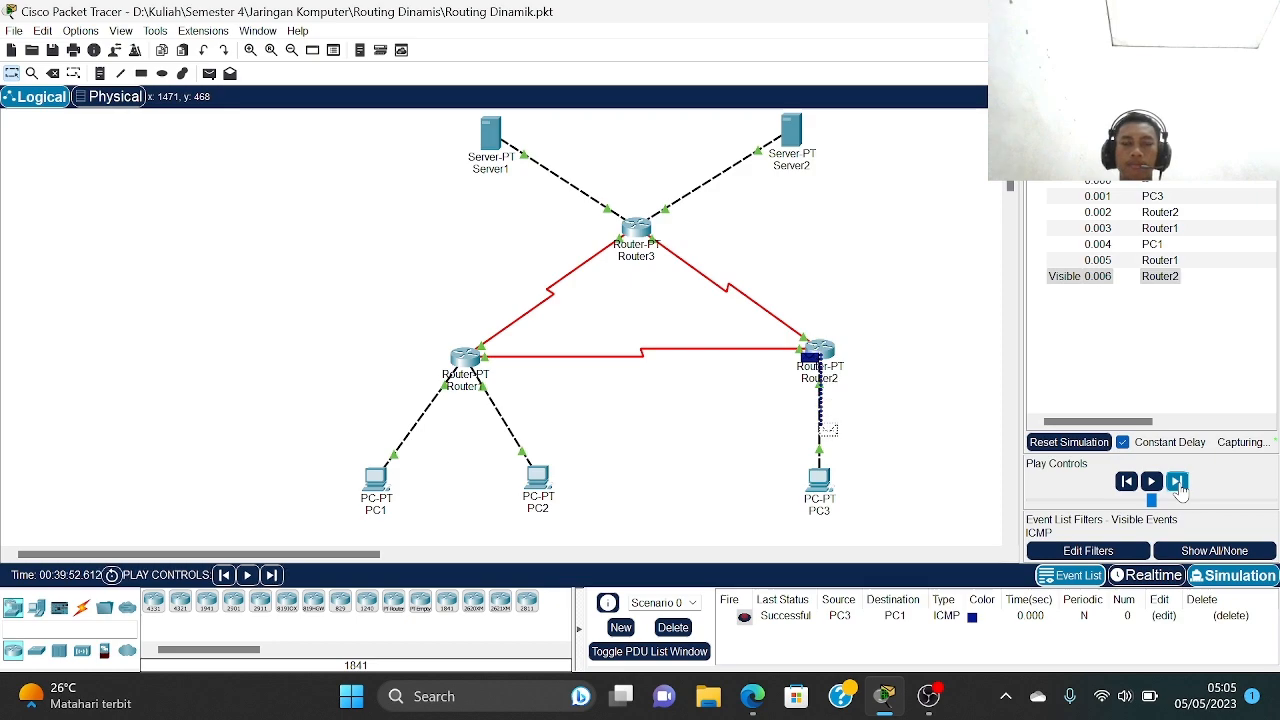
- Delete the PC3-to-PC1 scenario and add a simple PDU from PC3 to Server1
click(673, 630)
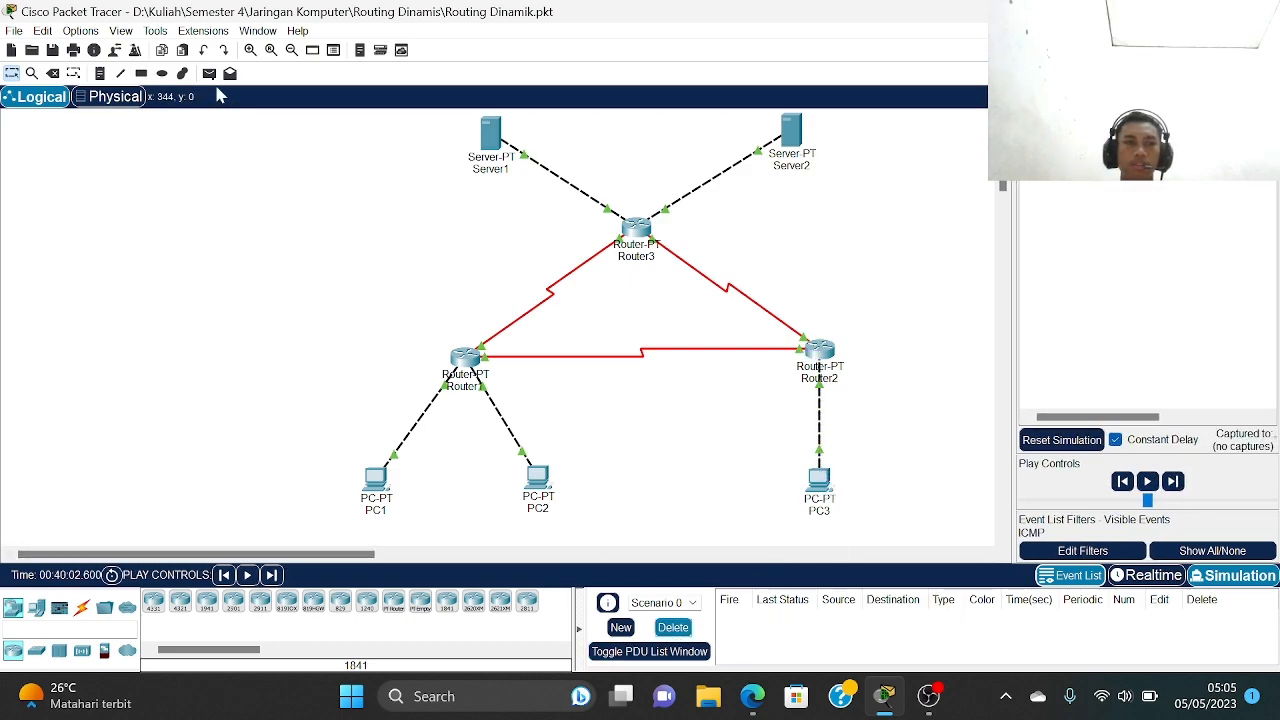
click(209, 73)
click(822, 485)
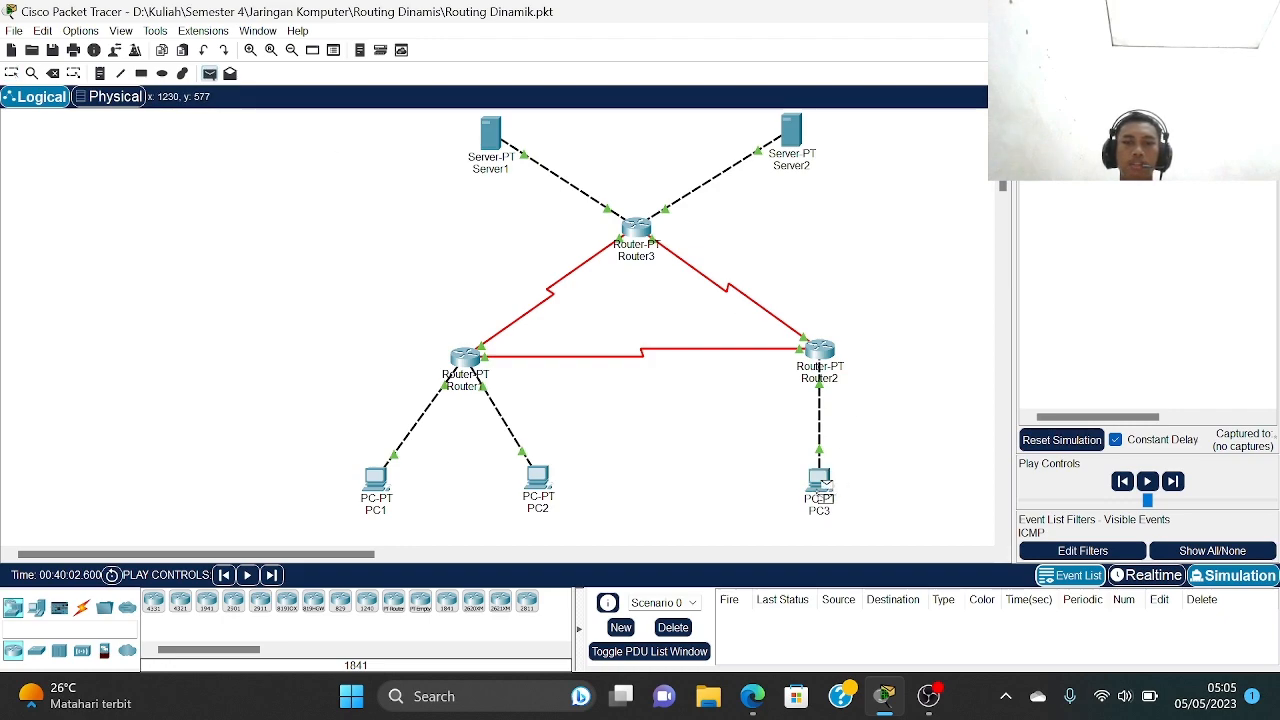
click(493, 133)
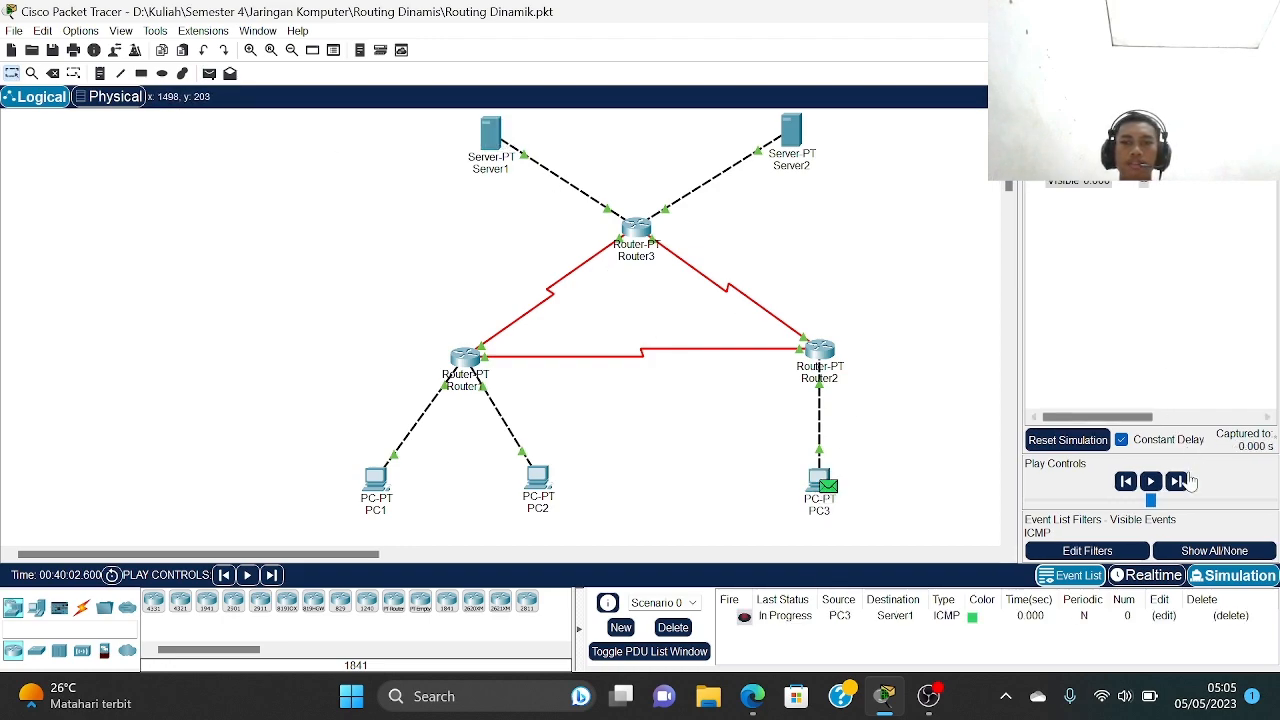
- Advance the simulation event by event to follow the PDU from PC3 through Router2 and Router3 to Server1 and back
click(1175, 482)
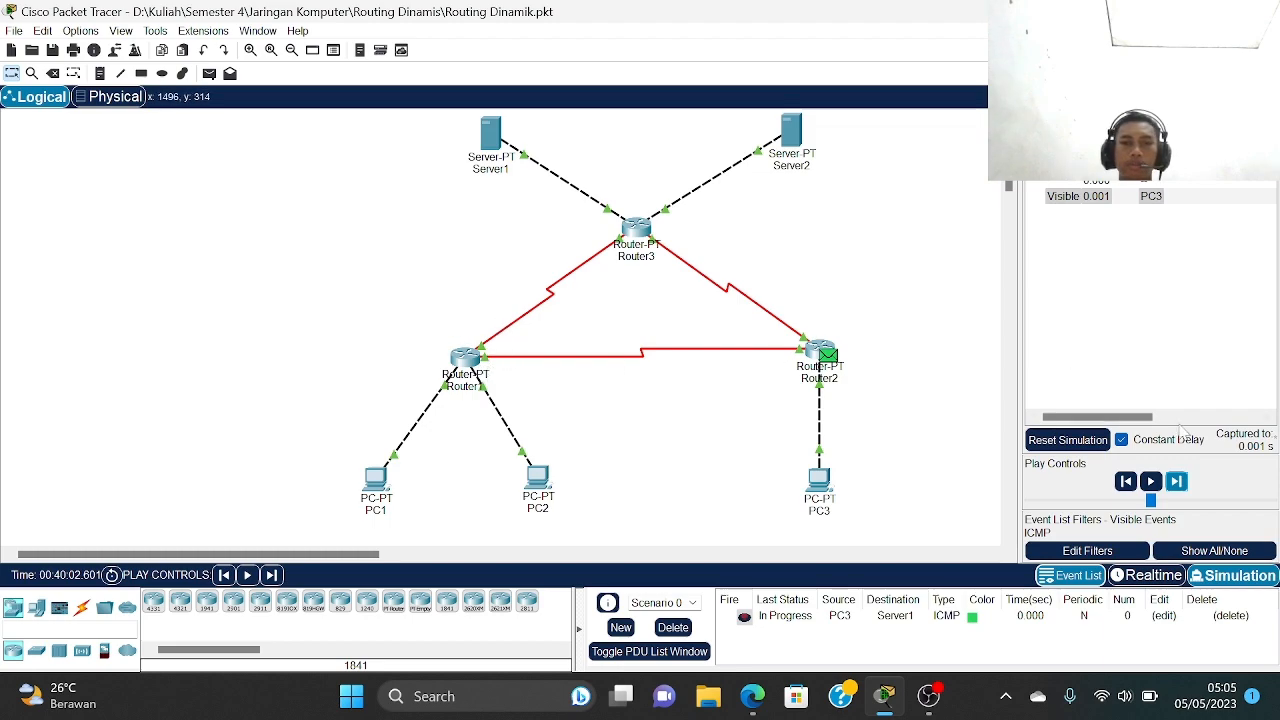
click(1178, 482)
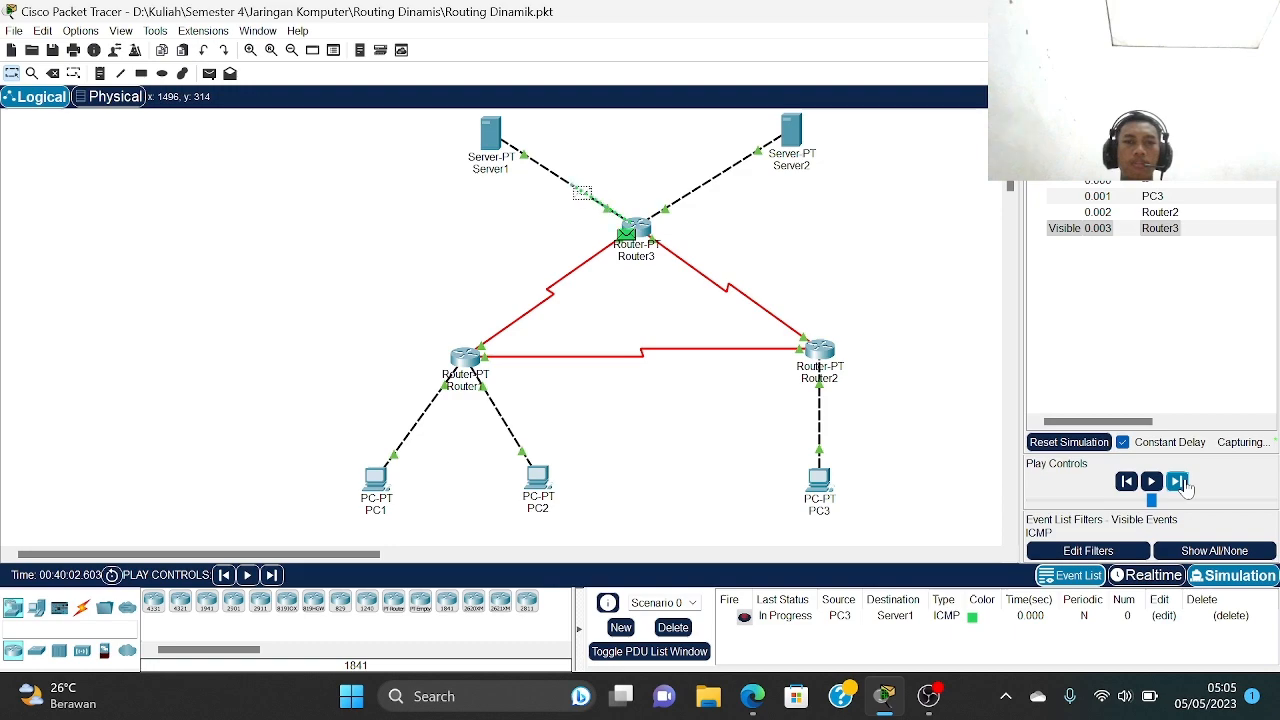
click(1184, 485)
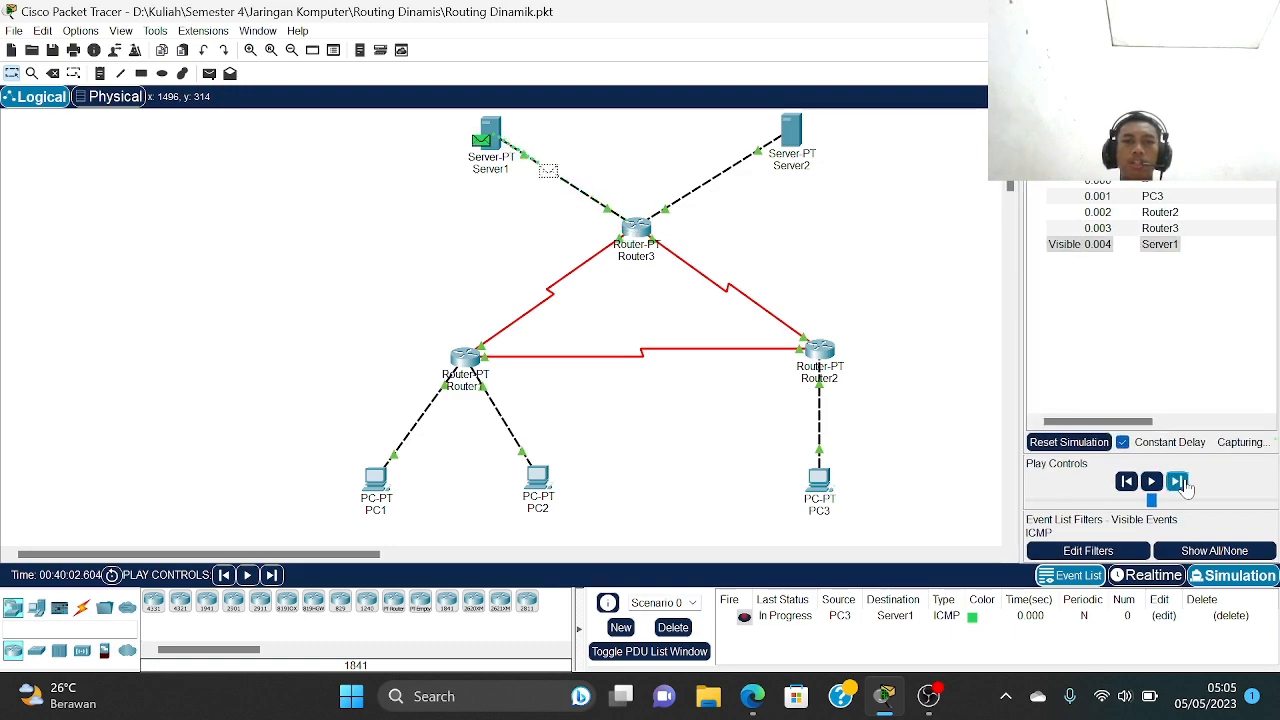
click(1184, 485)
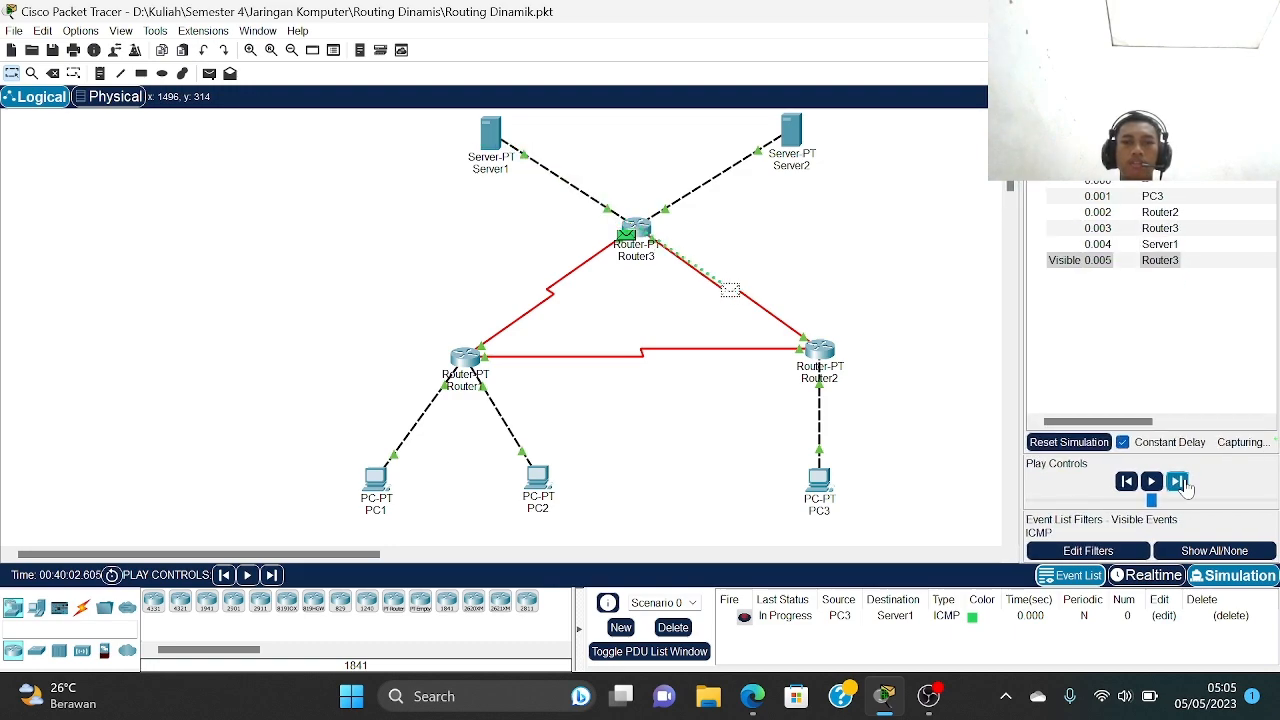
click(1184, 485)
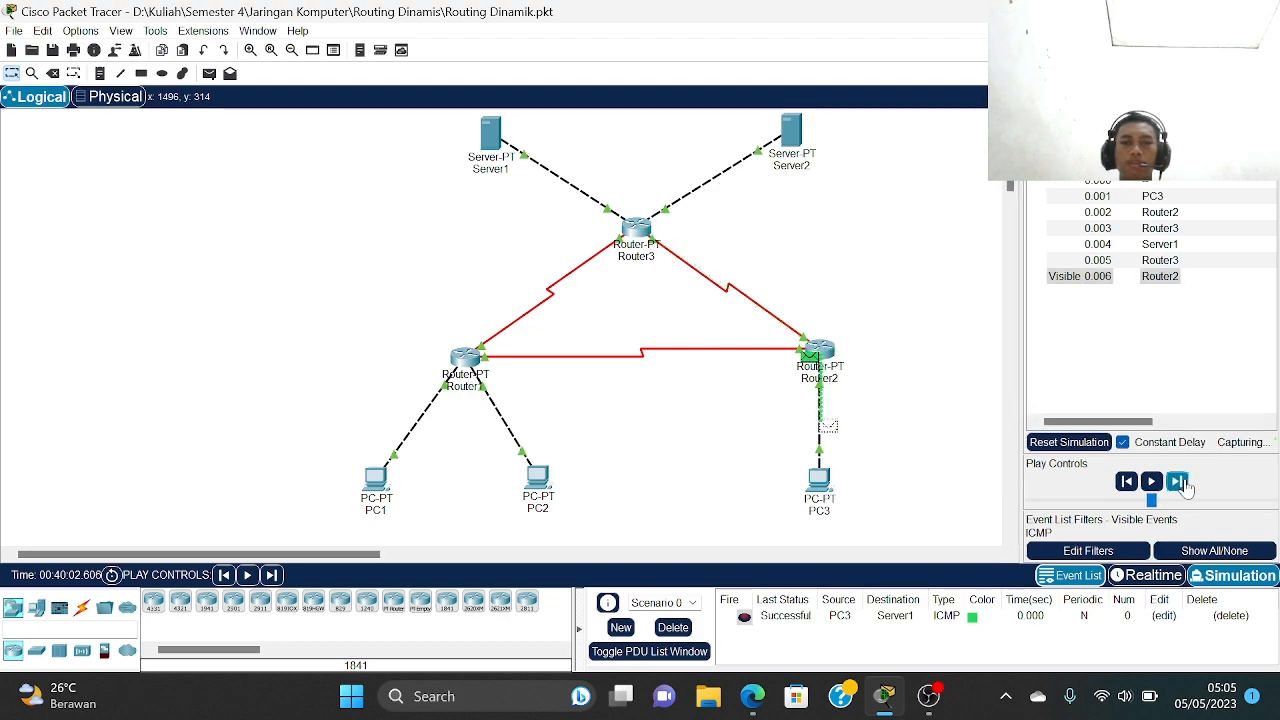
- Delete the PC3-to-Server1 scenario and add a simple PDU from PC3 to Server2
click(672, 627)
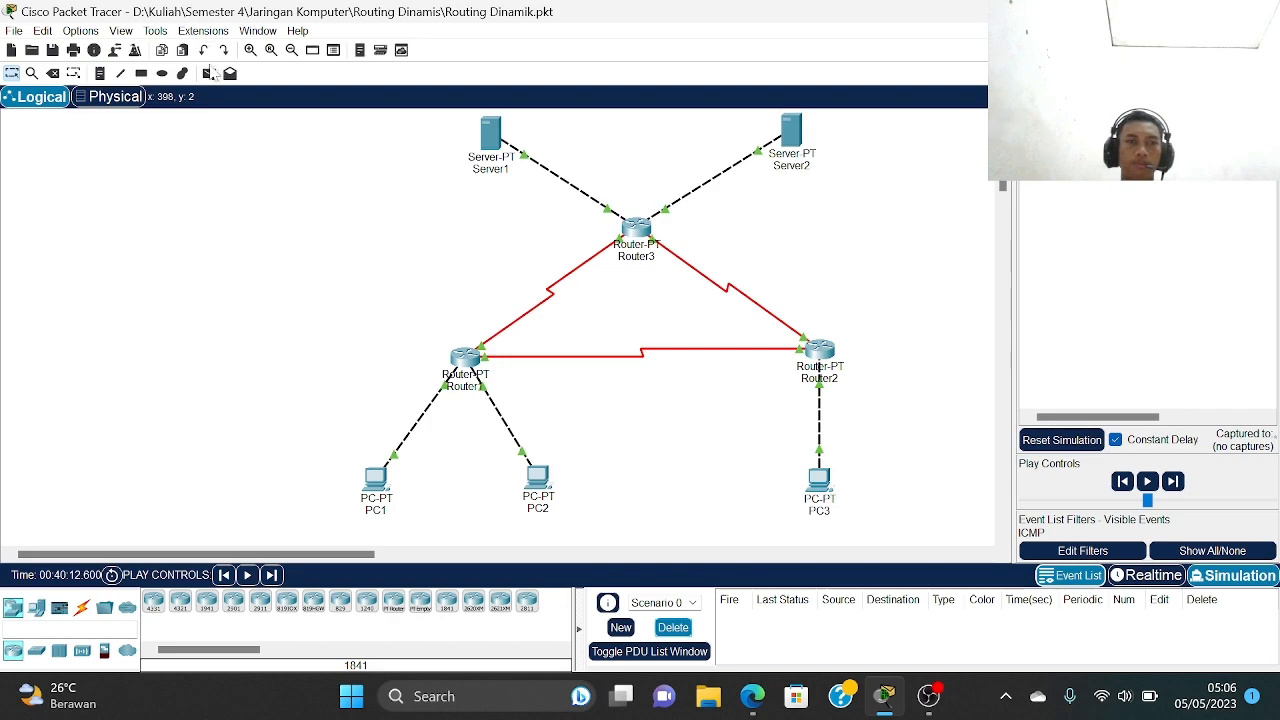
click(213, 75)
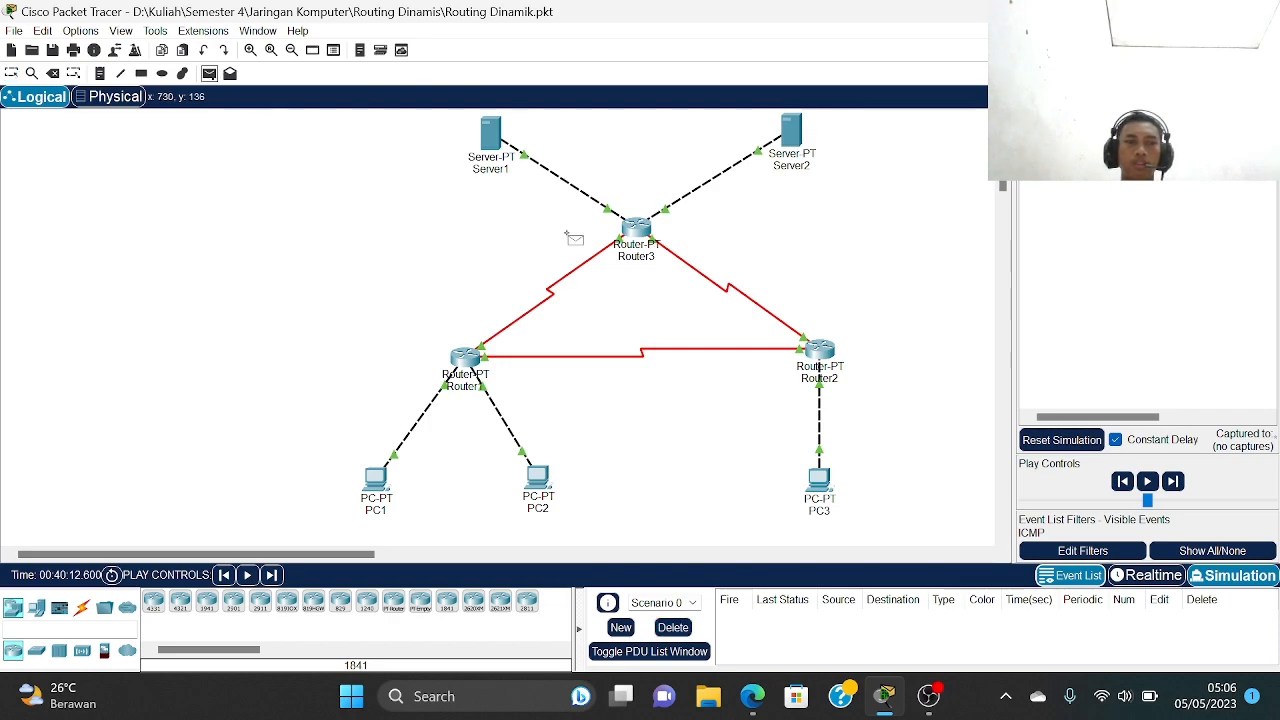
click(819, 480)
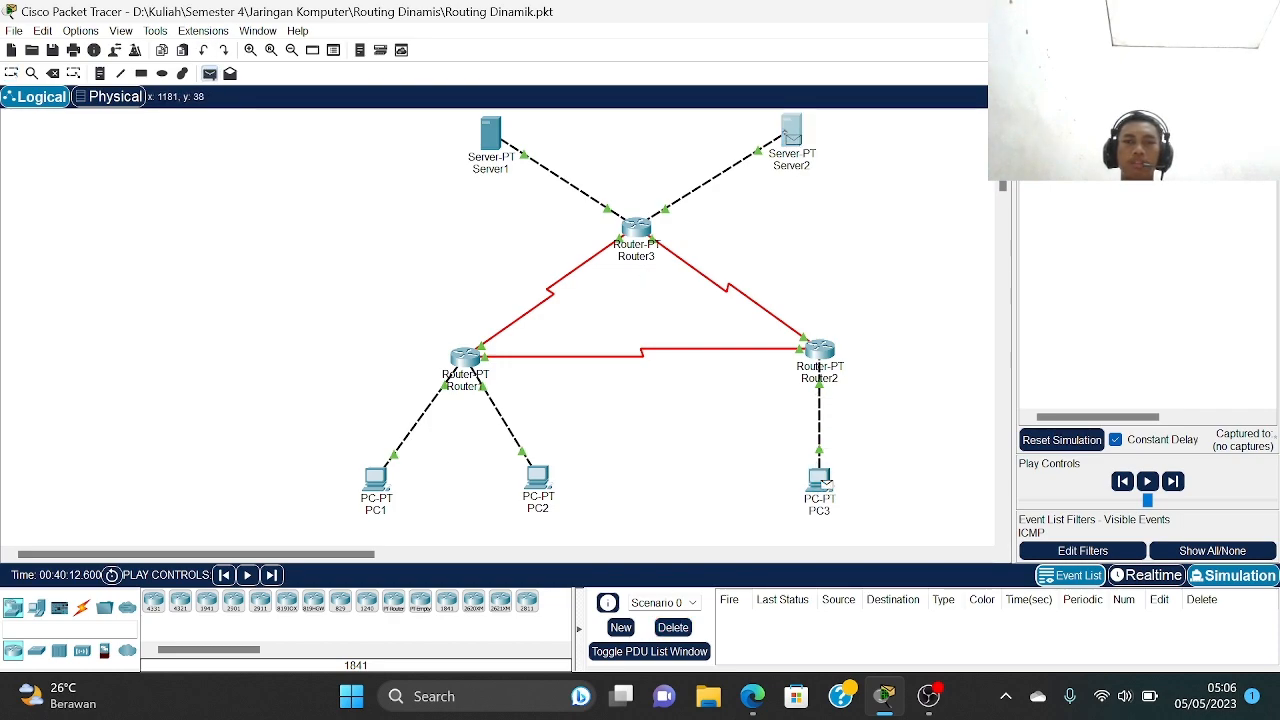
click(790, 130)
- Advance the simulation event by event to follow the PDU from PC3 through Router2 and Router3 to Server2 and back
click(1176, 481)
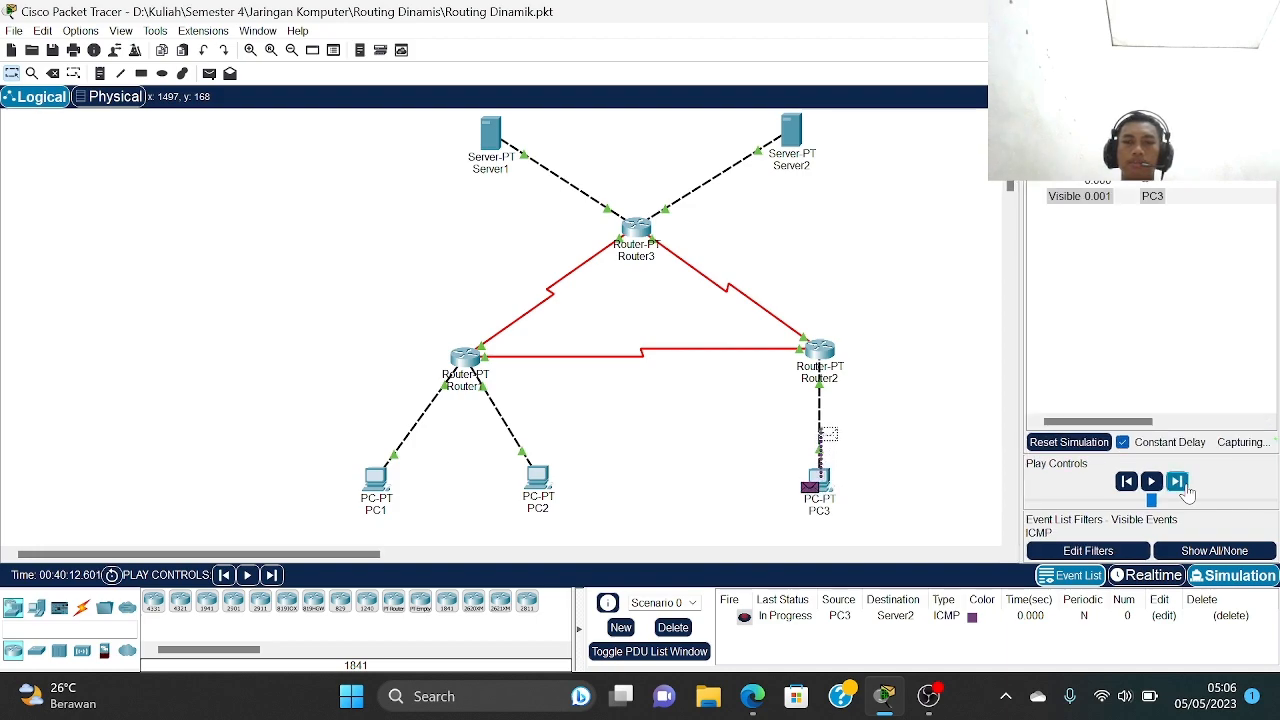
click(1180, 483)
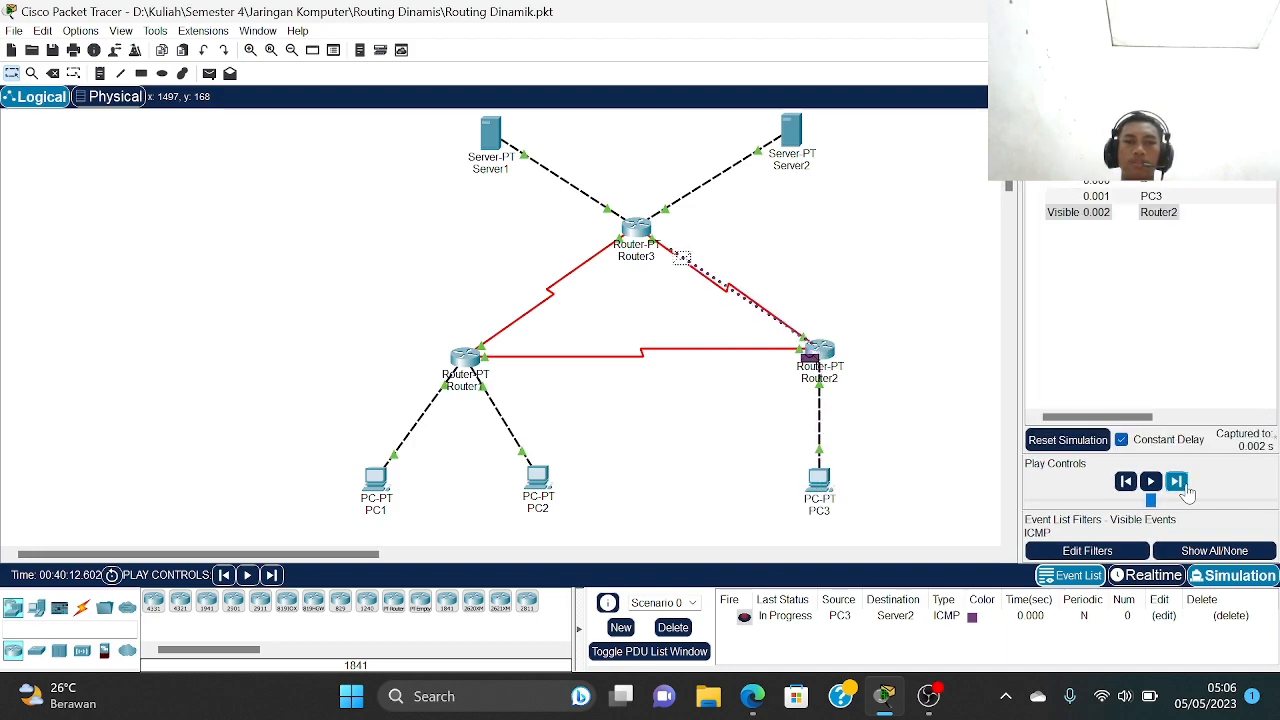
click(1180, 484)
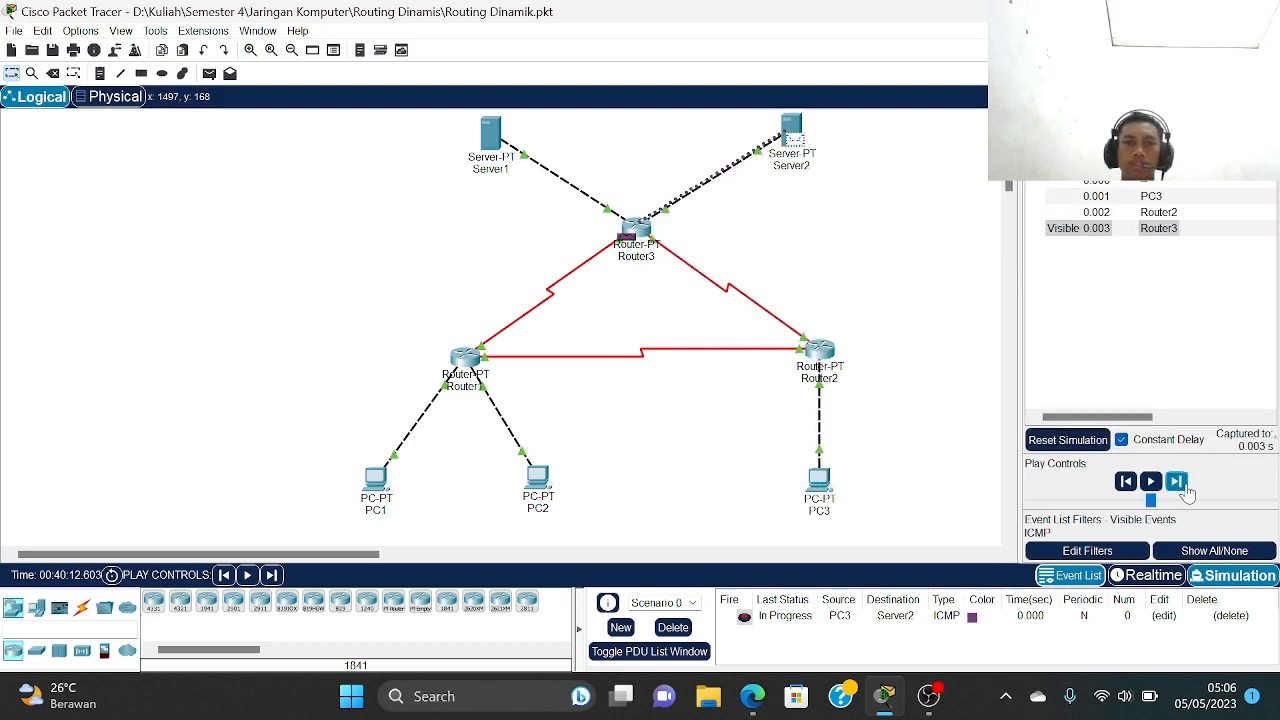
click(1180, 484)
click(1180, 484)
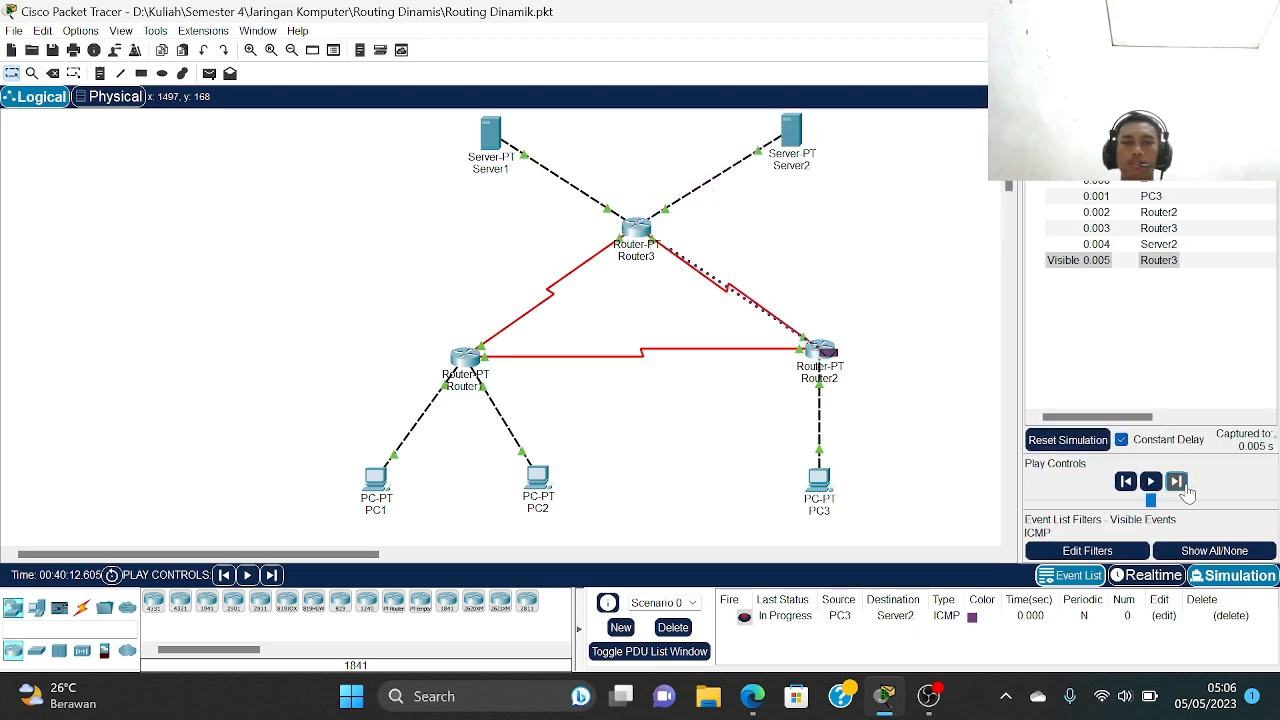
click(1180, 484)
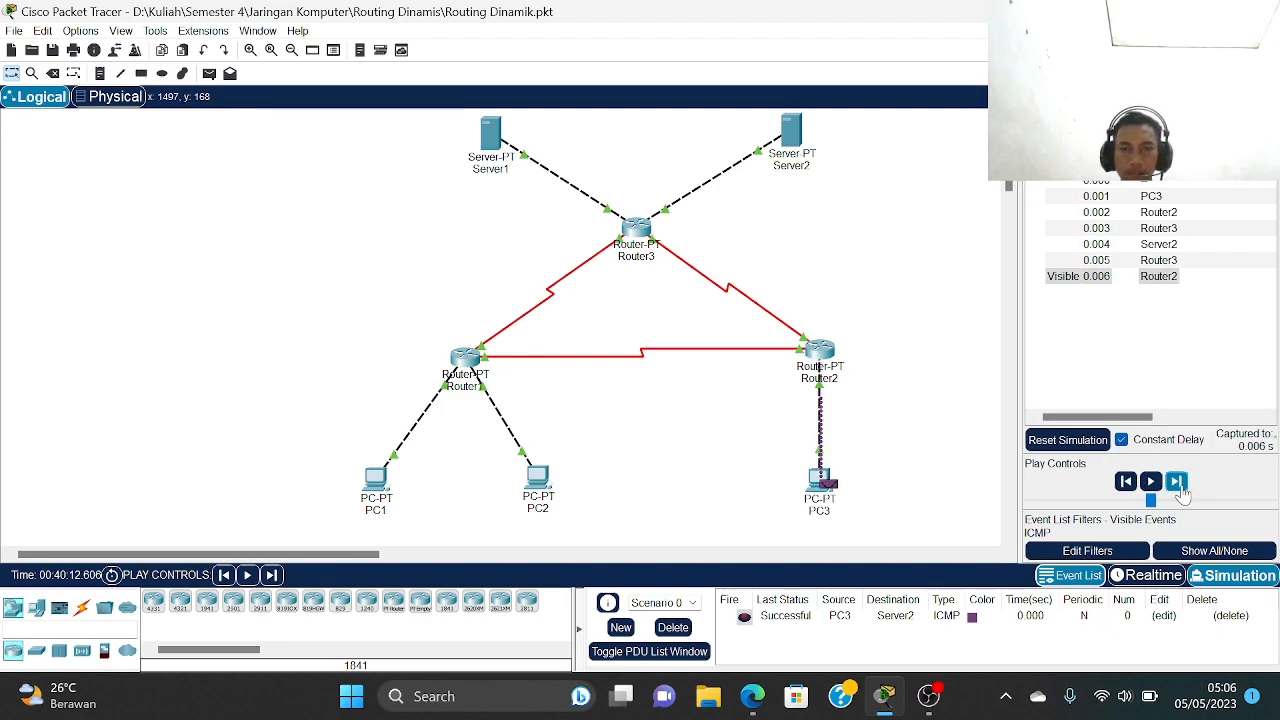
- Delete the PC3-to-Server2 scenario and add a simple PDU from Server1 to PC1
click(674, 627)
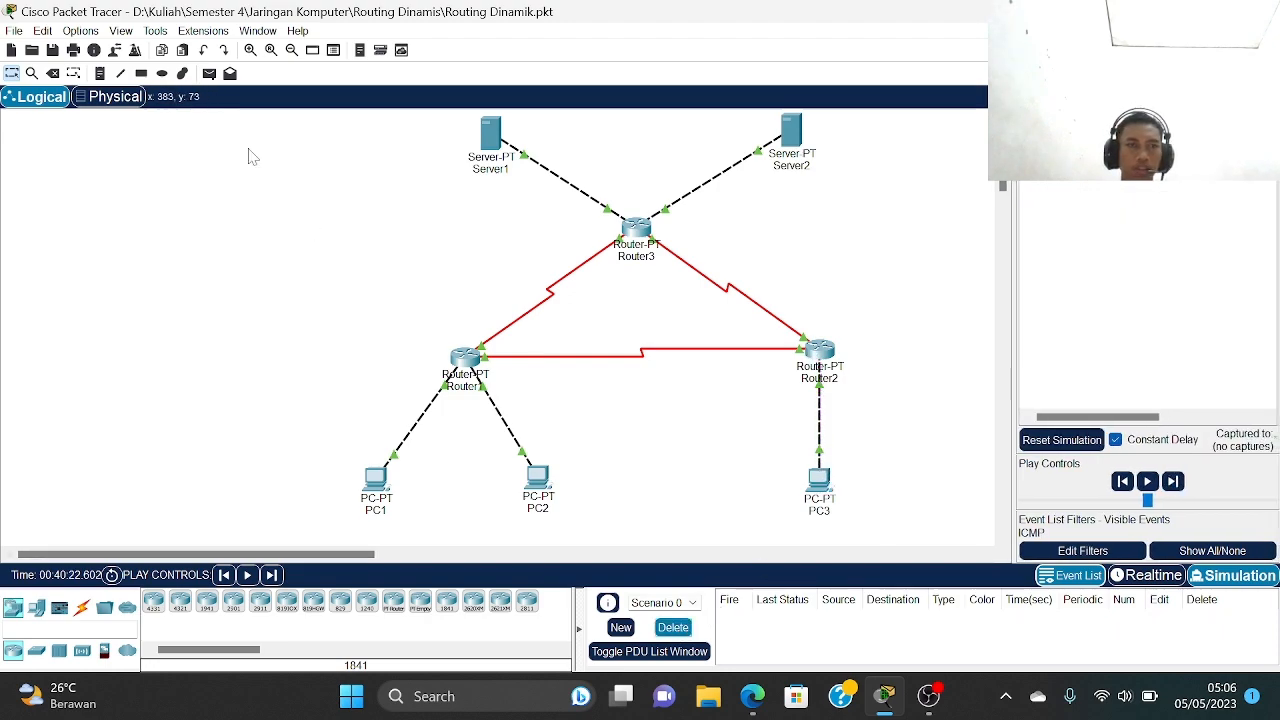
click(209, 73)
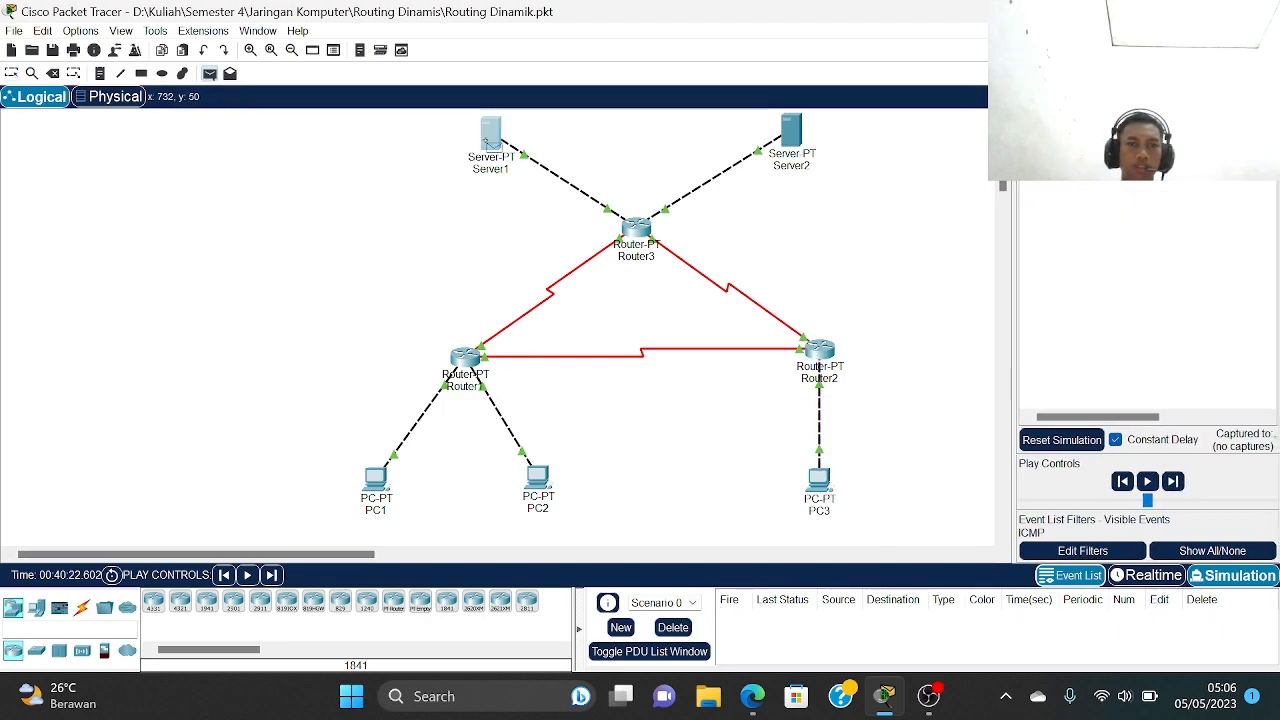
click(490, 135)
click(376, 482)
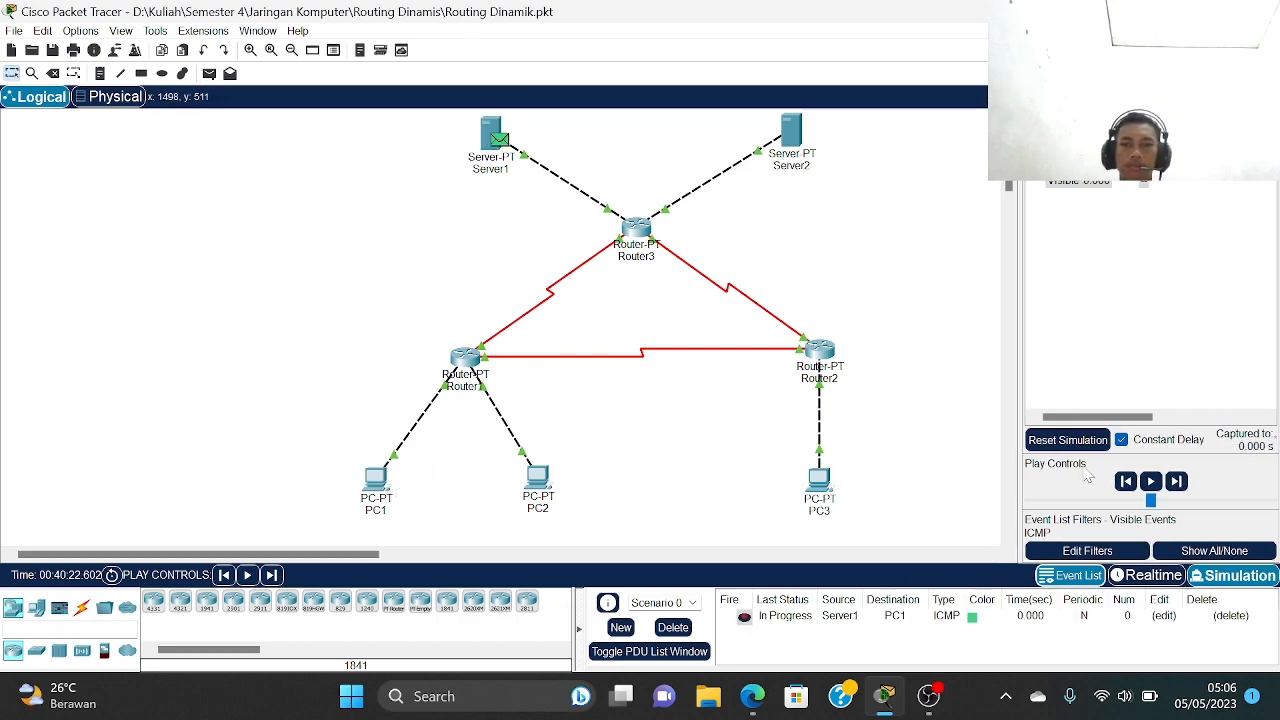
- Advance the simulation event by event to follow the PDU from Server1 through Router3 and Router1 to PC1 and back
click(1180, 483)
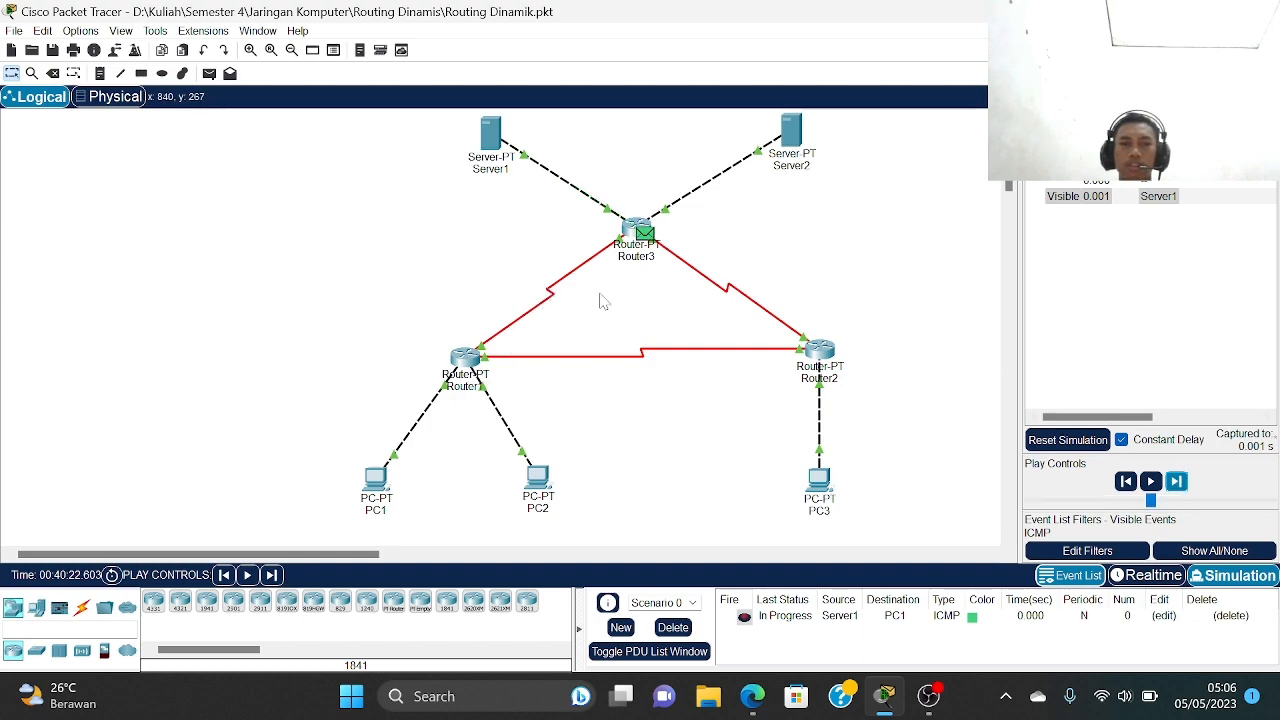
click(1180, 483)
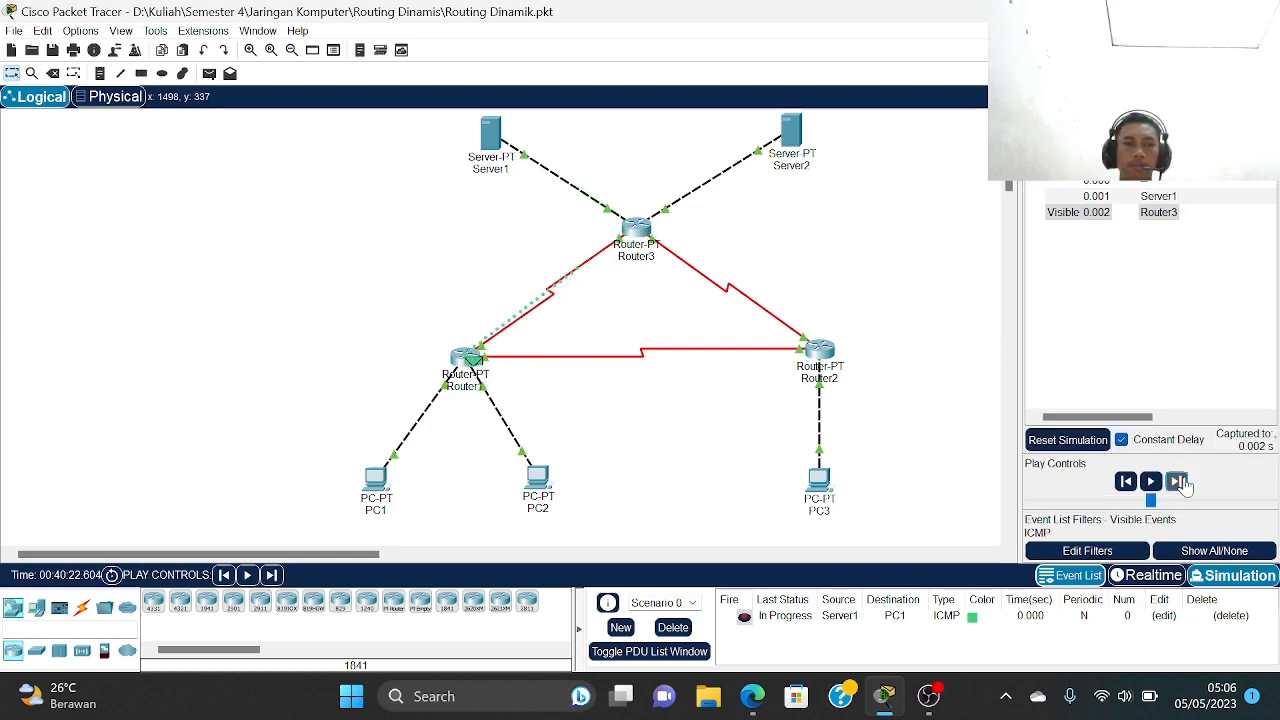
click(1180, 483)
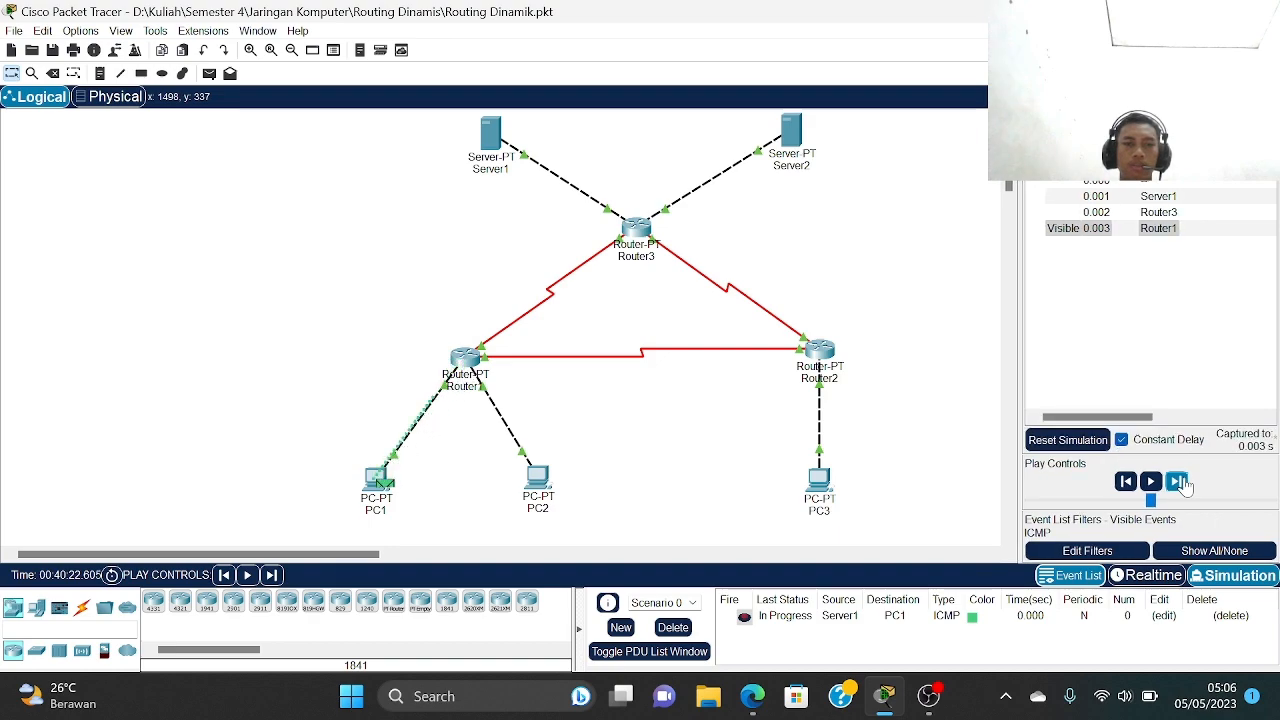
click(1180, 483)
click(1180, 483)
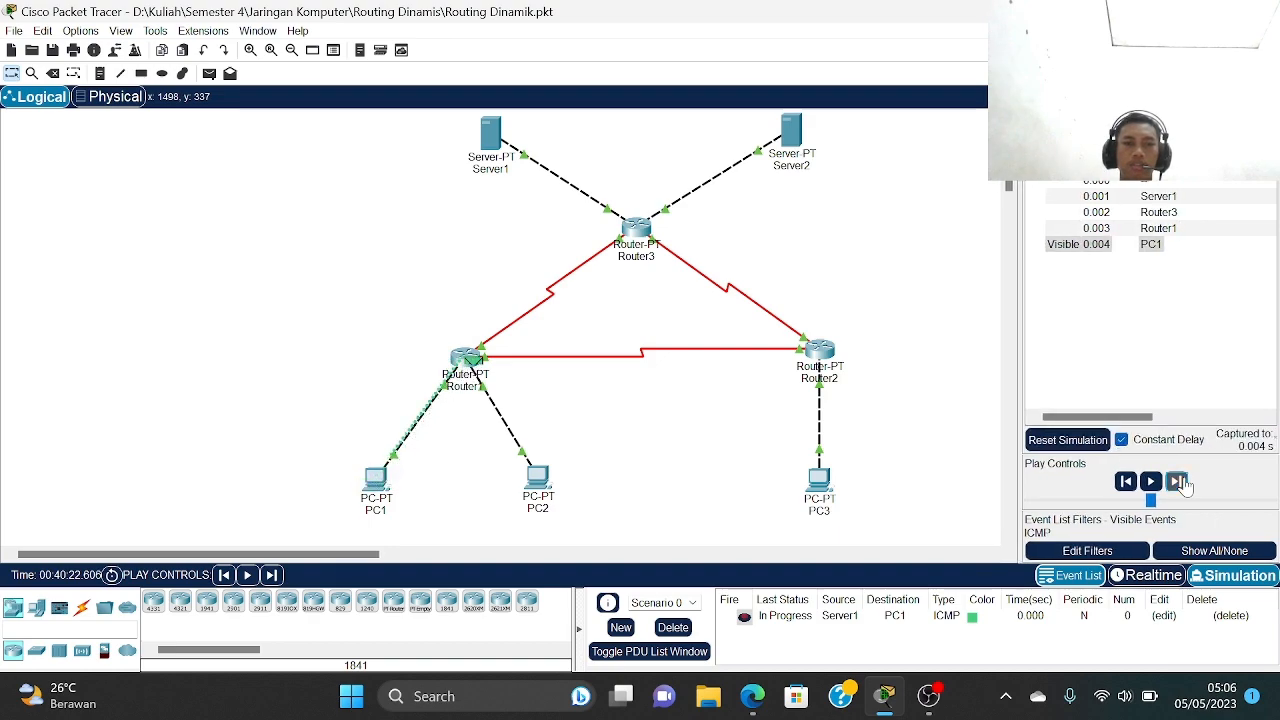
click(1180, 483)
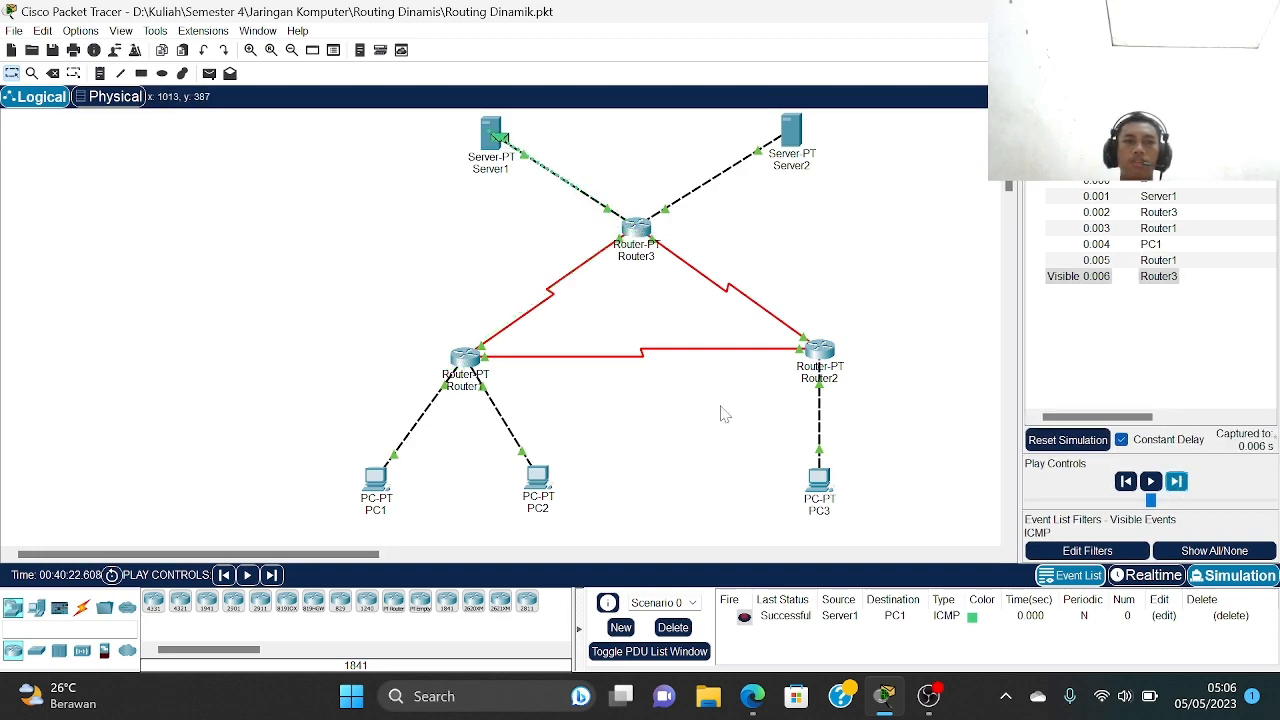
- Delete the Server1-to-PC1 scenario and add a simple PDU from Server1 to PC2
click(684, 628)
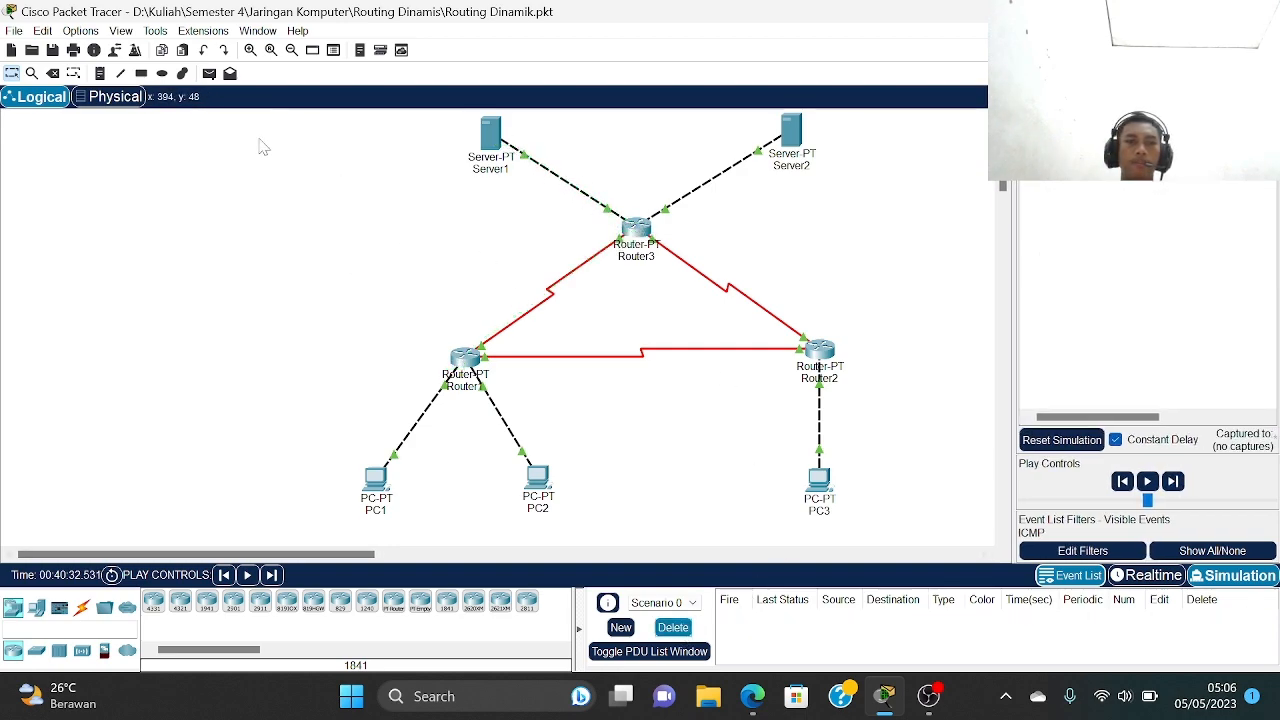
click(494, 130)
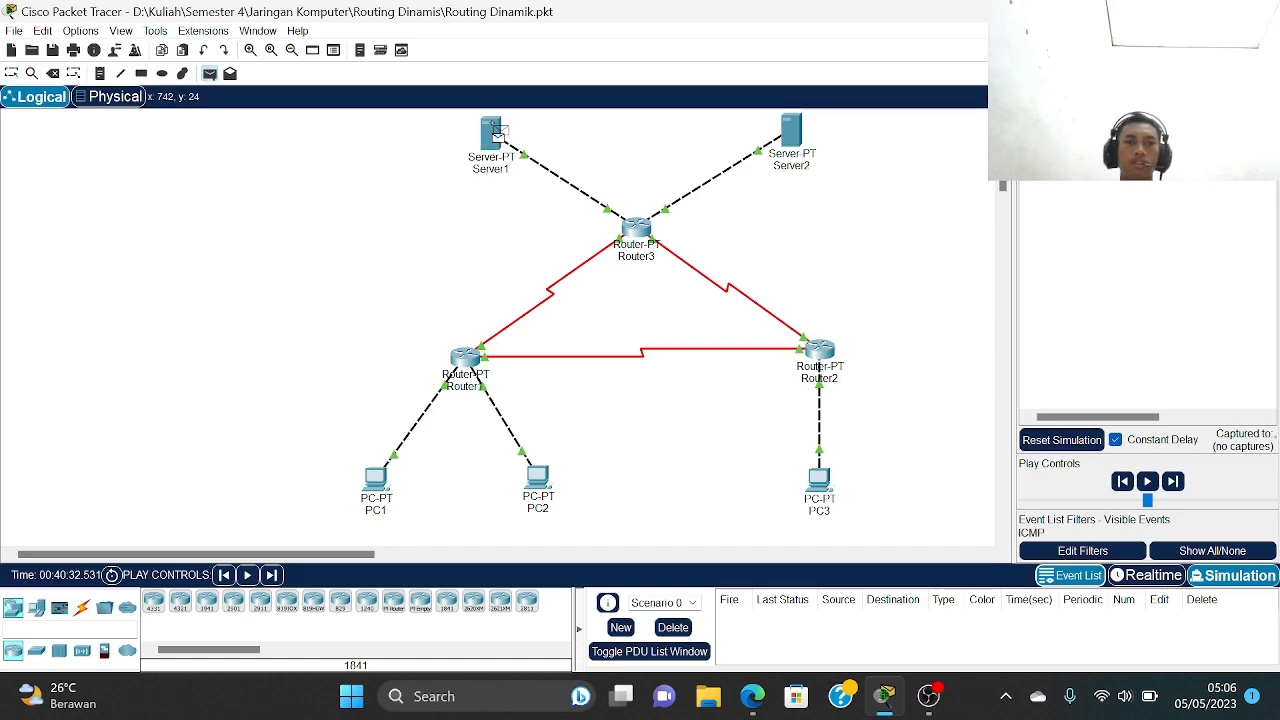
click(548, 488)
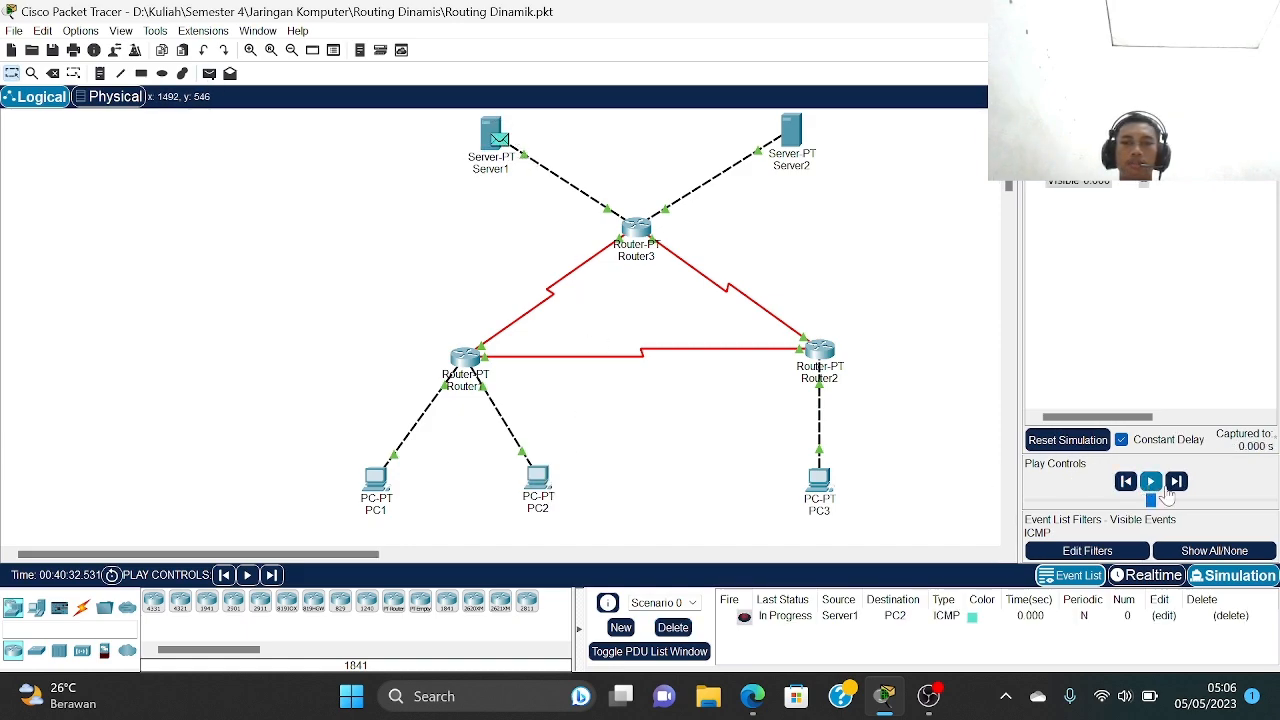
- Advance the simulation event by event to follow the PDU from Server1 through Router3 and Router1 to PC2 and back
click(1178, 483)
click(1178, 483)
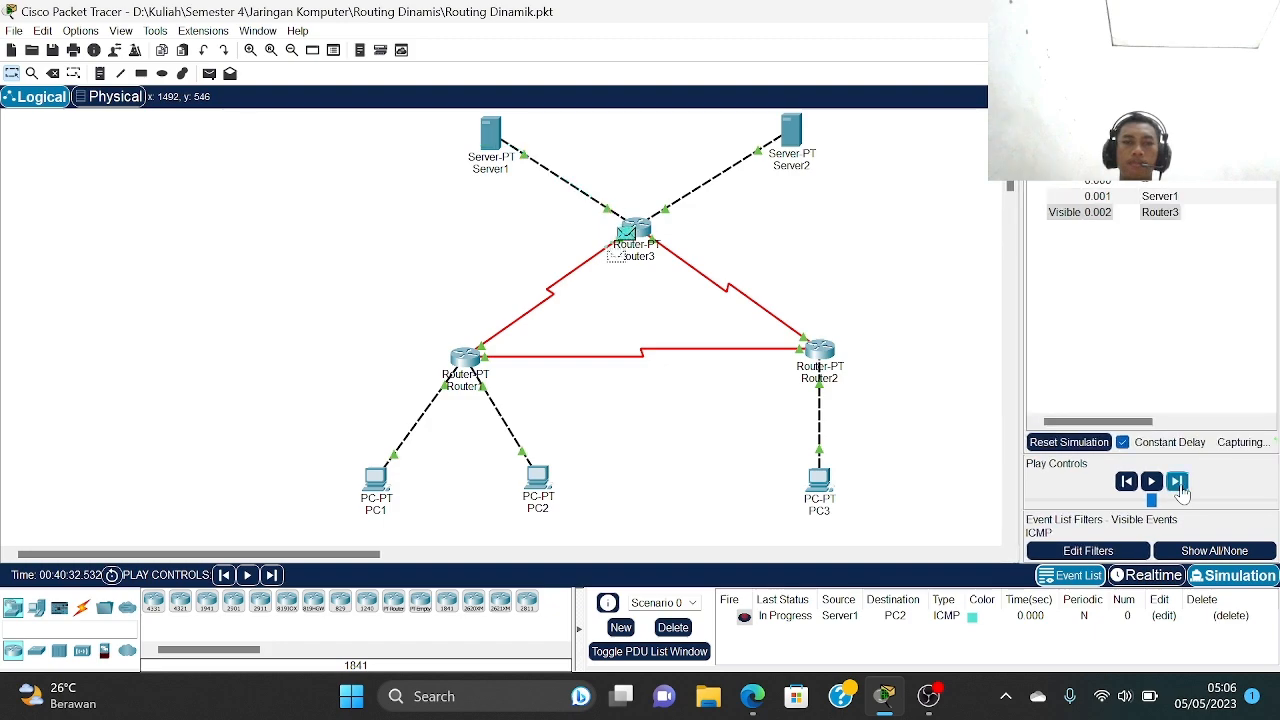
click(1178, 483)
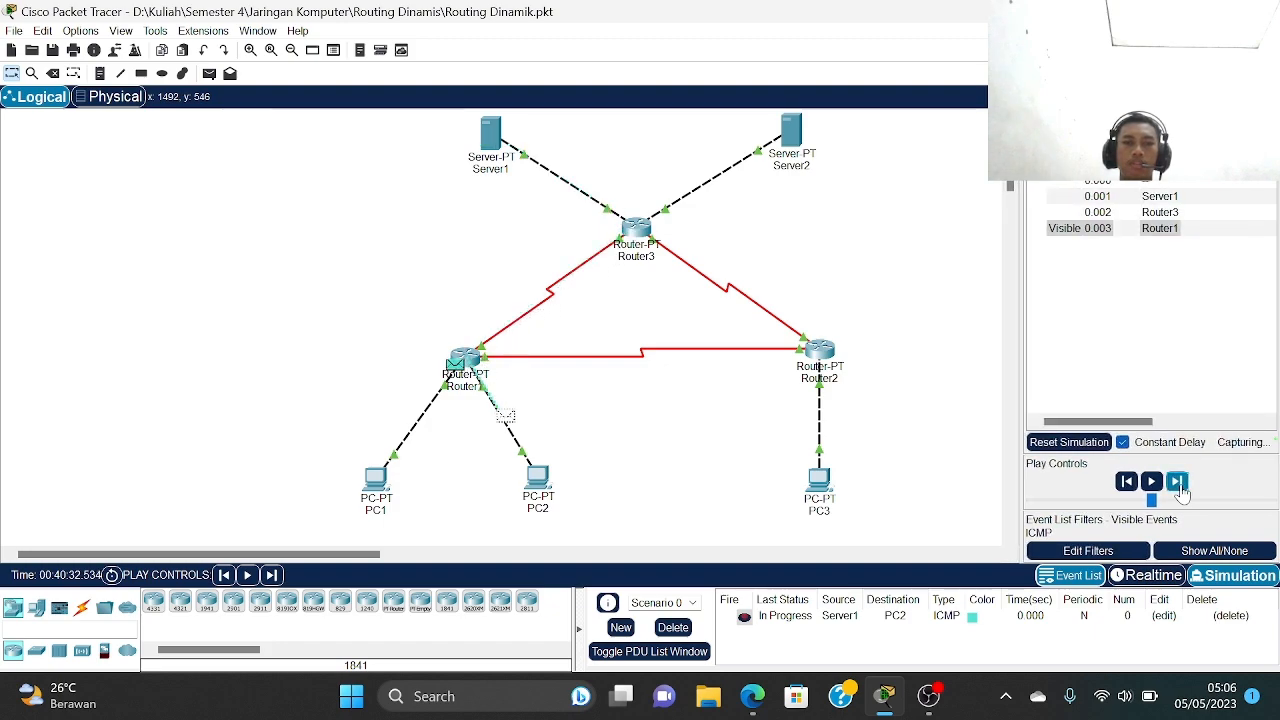
click(1178, 483)
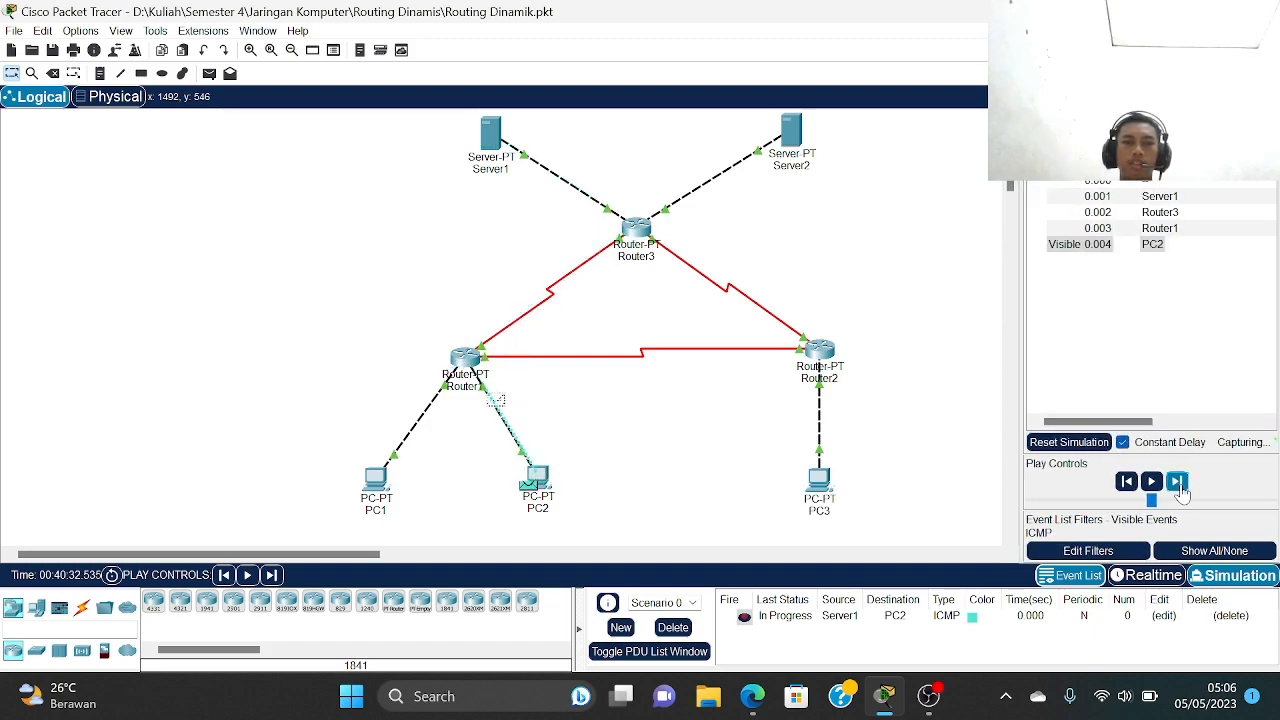
click(1178, 483)
click(1178, 483)
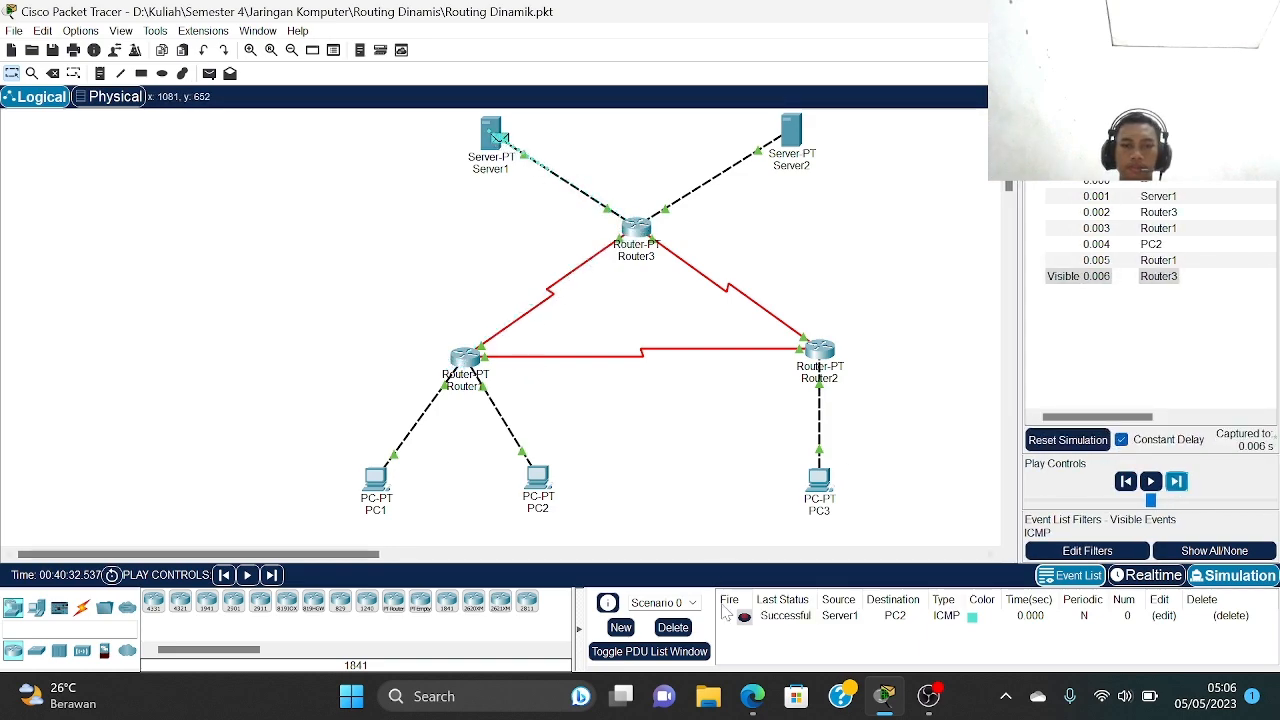
- Delete the Server1-to-PC2 scenario and add a simple PDU from Server1 to PC3
click(678, 628)
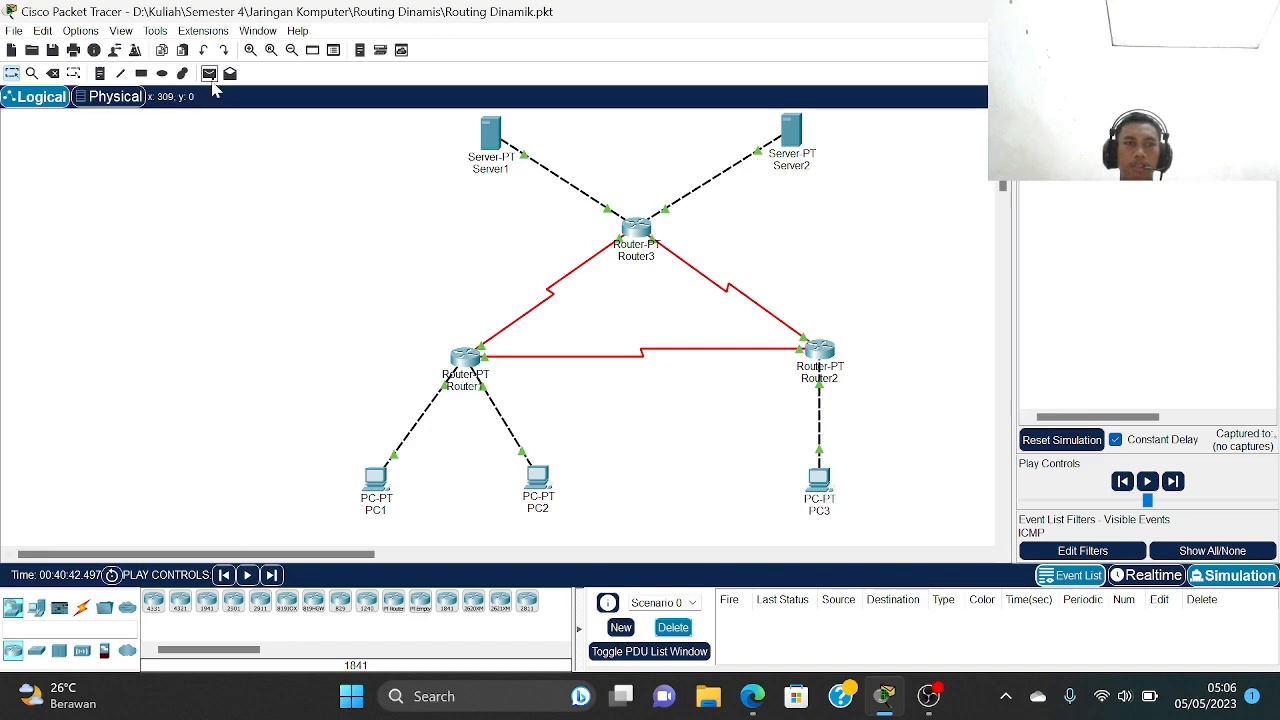
click(209, 73)
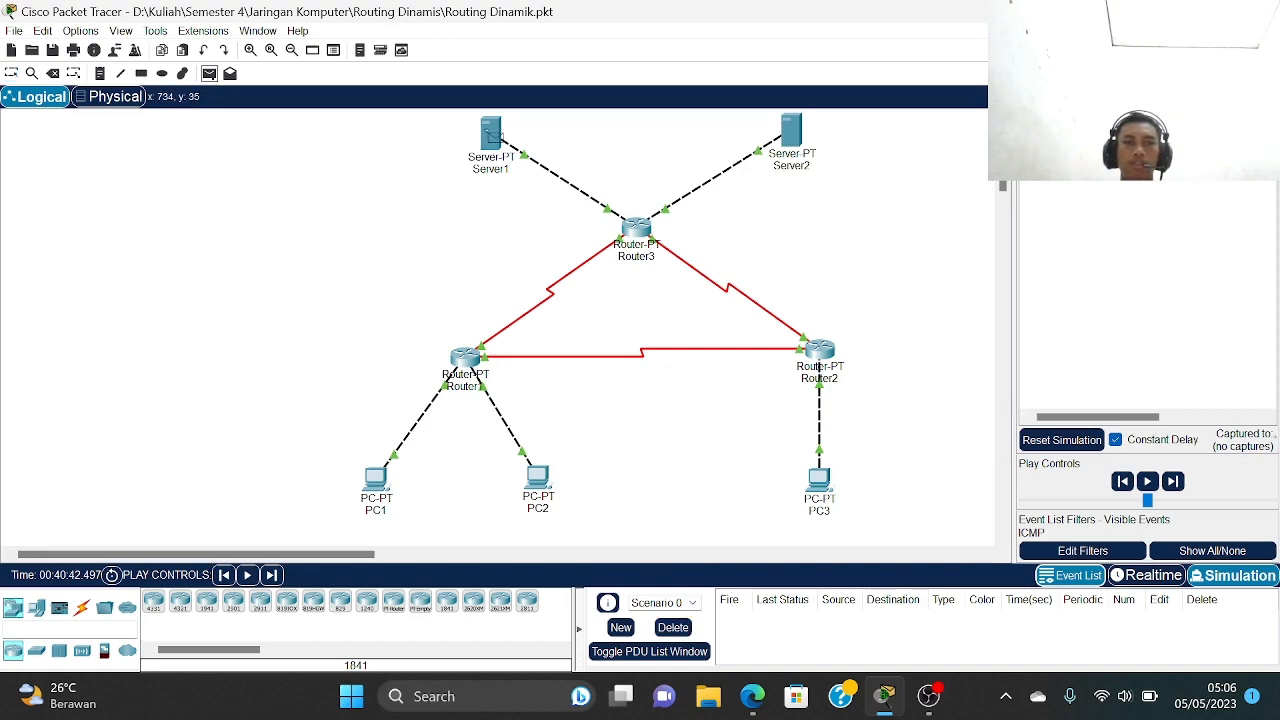
click(494, 135)
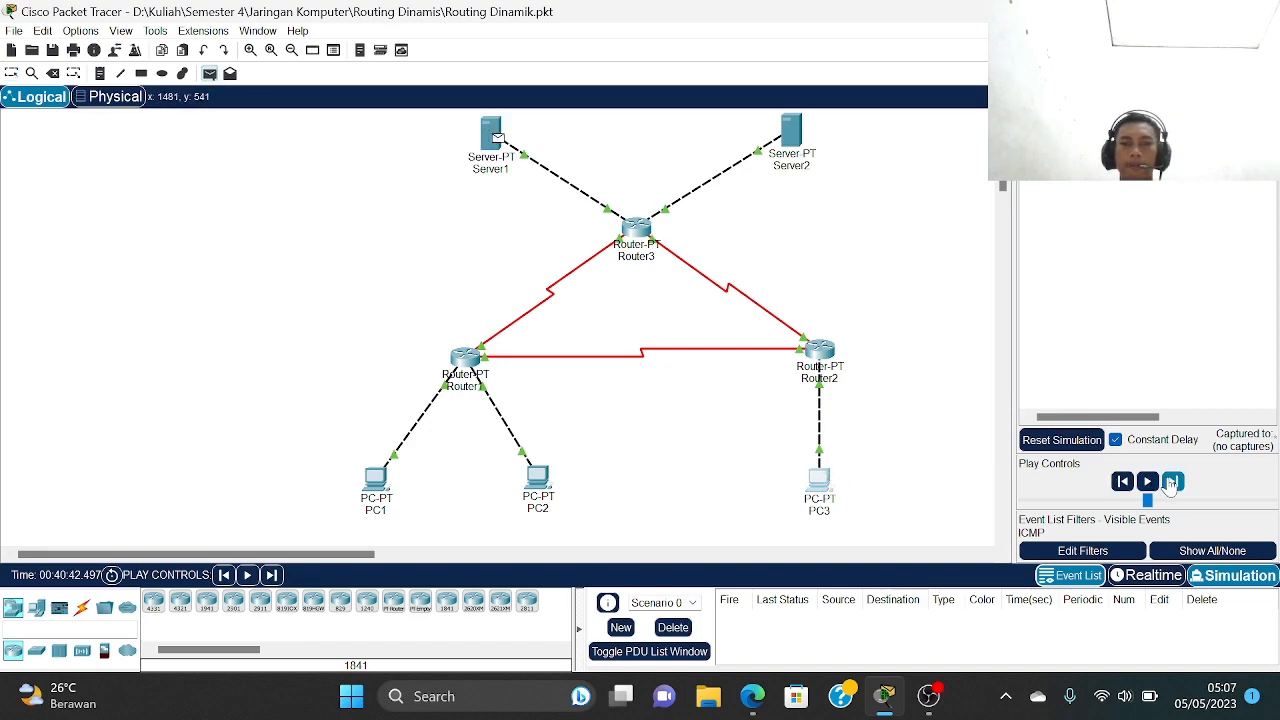
click(820, 482)
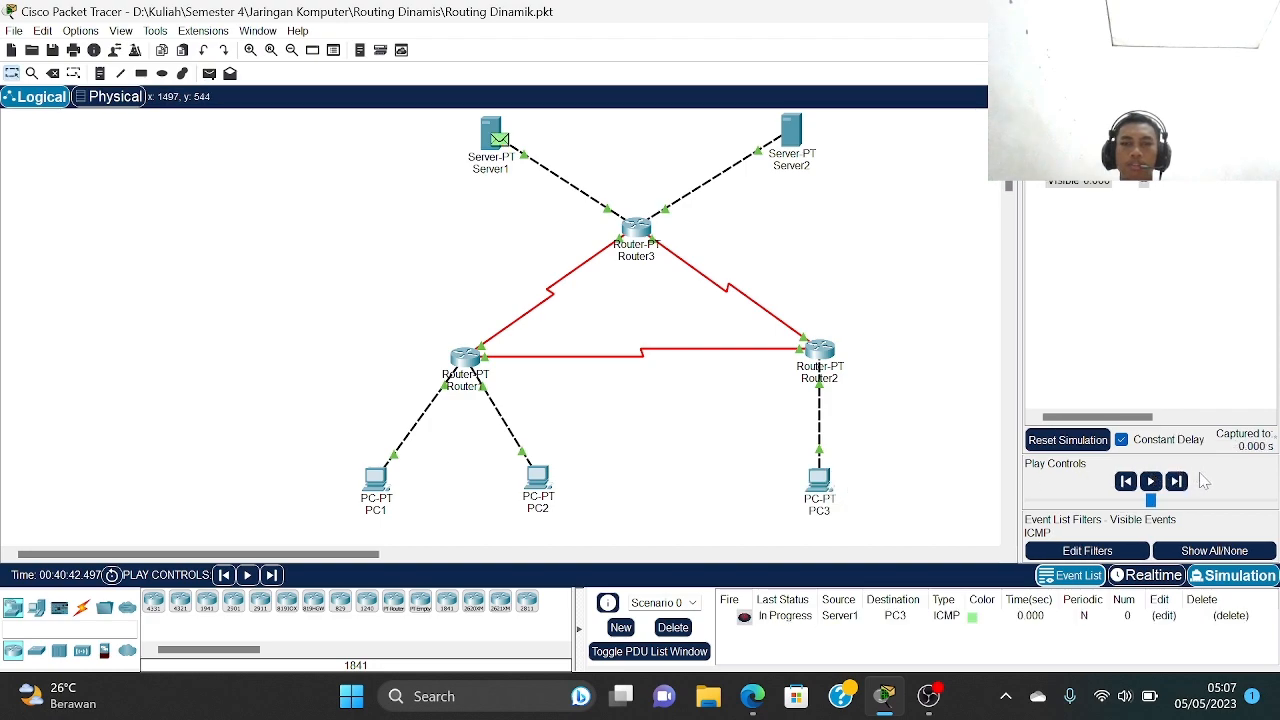
- Advance the simulation event by event to follow the PDU from Server1 through Router3 and Router2 to PC3 and back
click(1177, 482)
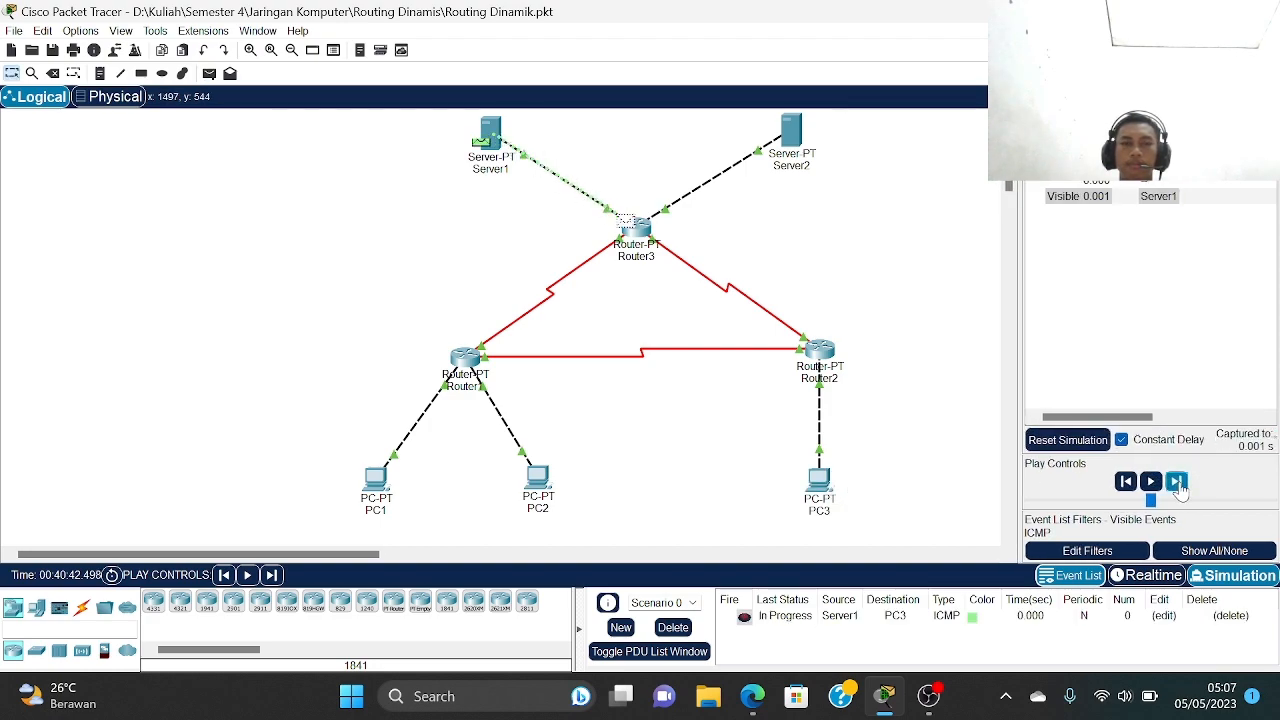
click(1177, 482)
click(1177, 482)
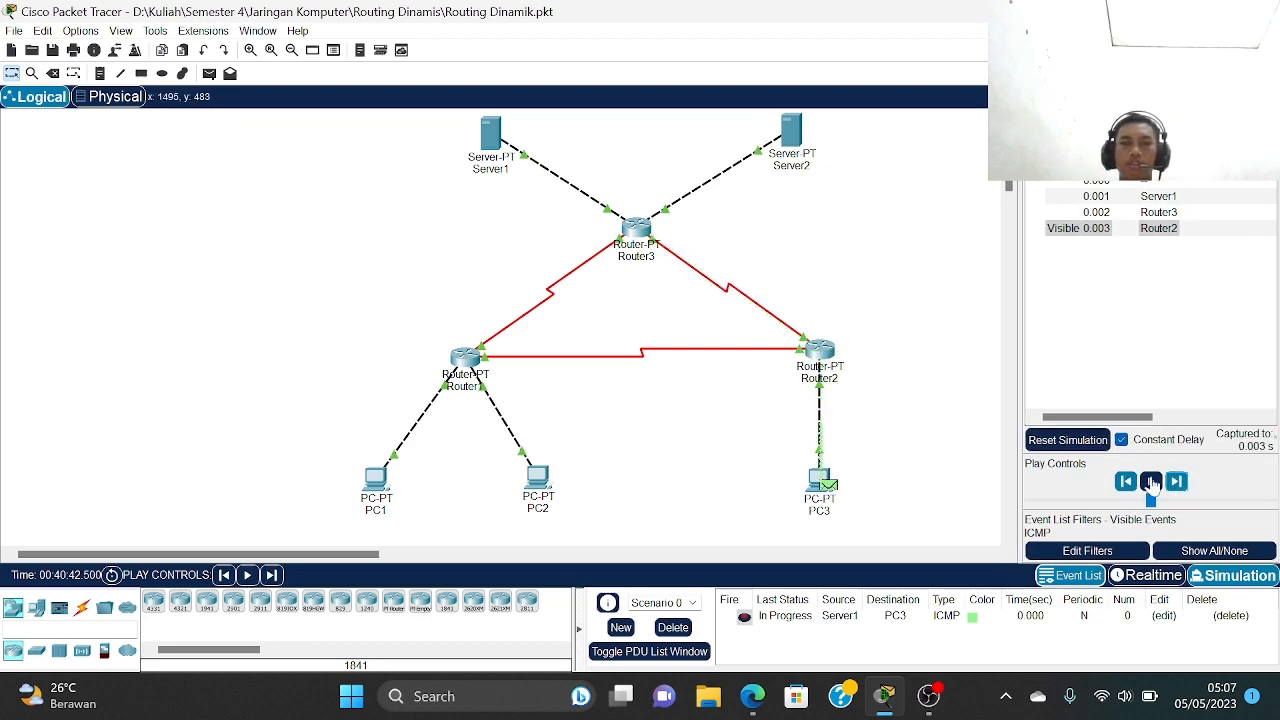
click(1177, 482)
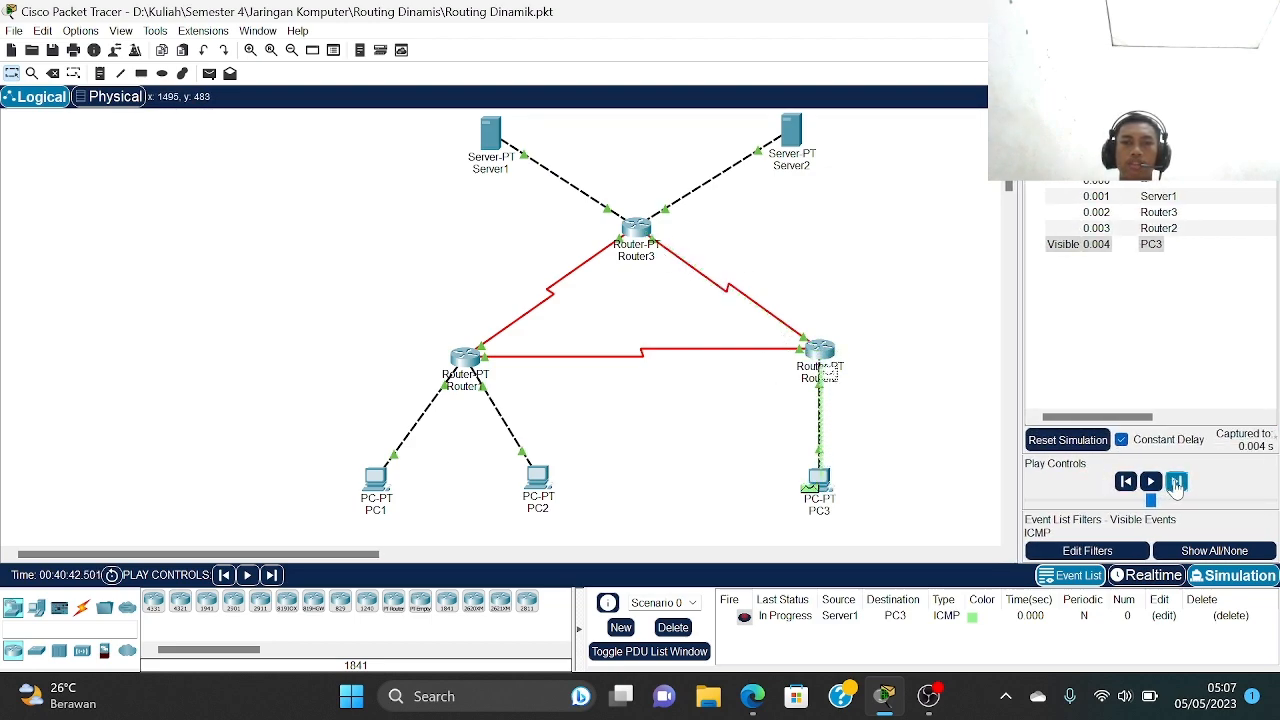
click(1177, 482)
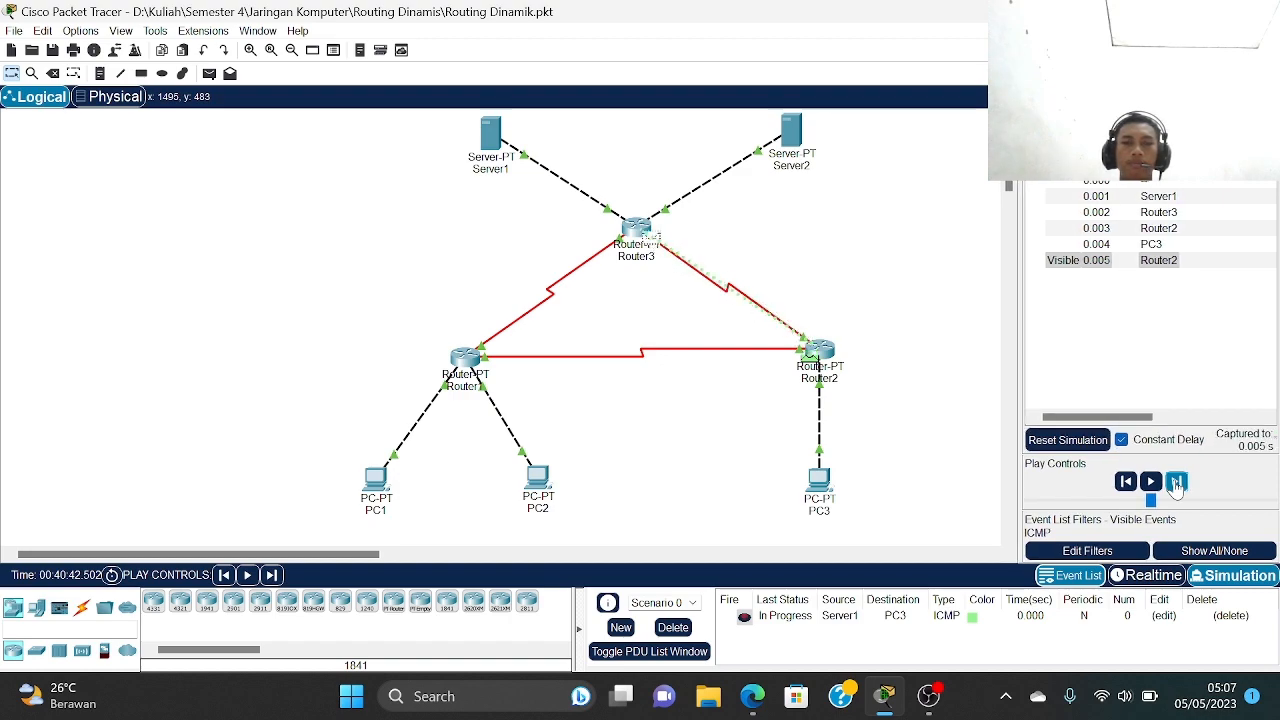
click(1177, 482)
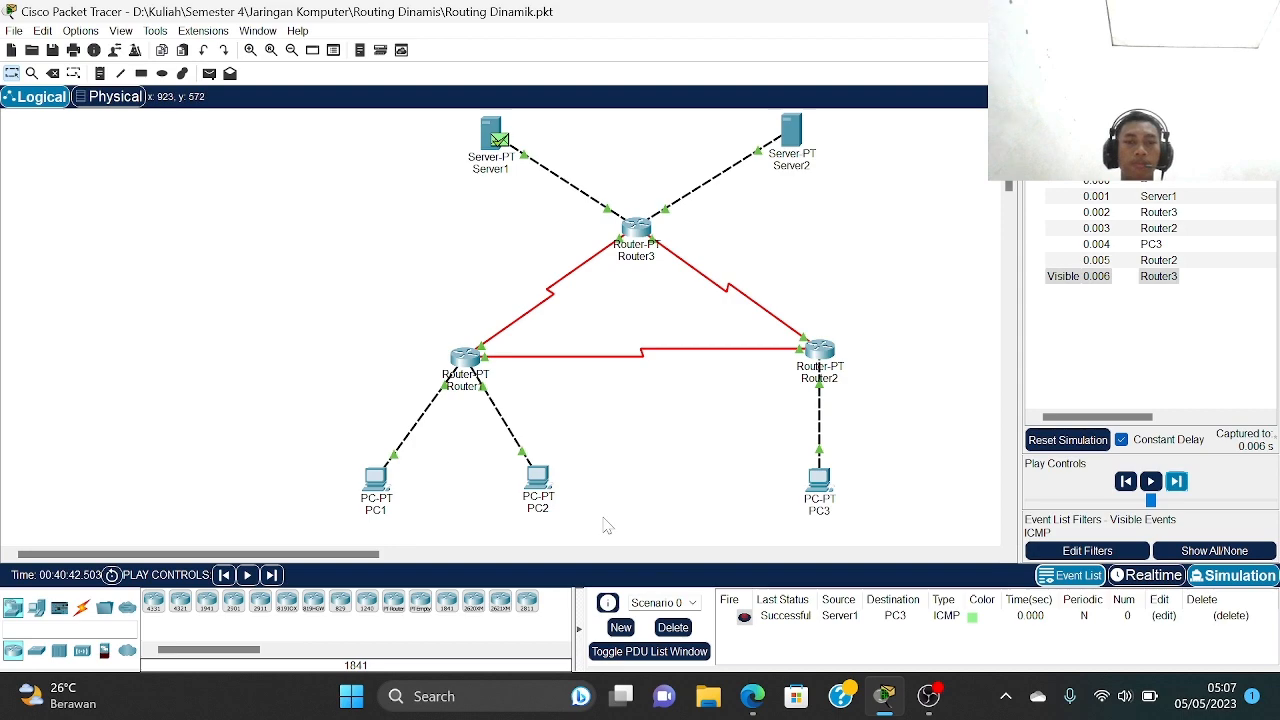
- Delete the Server1-to-PC3 scenario and switch the network back to Realtime mode
click(672, 627)
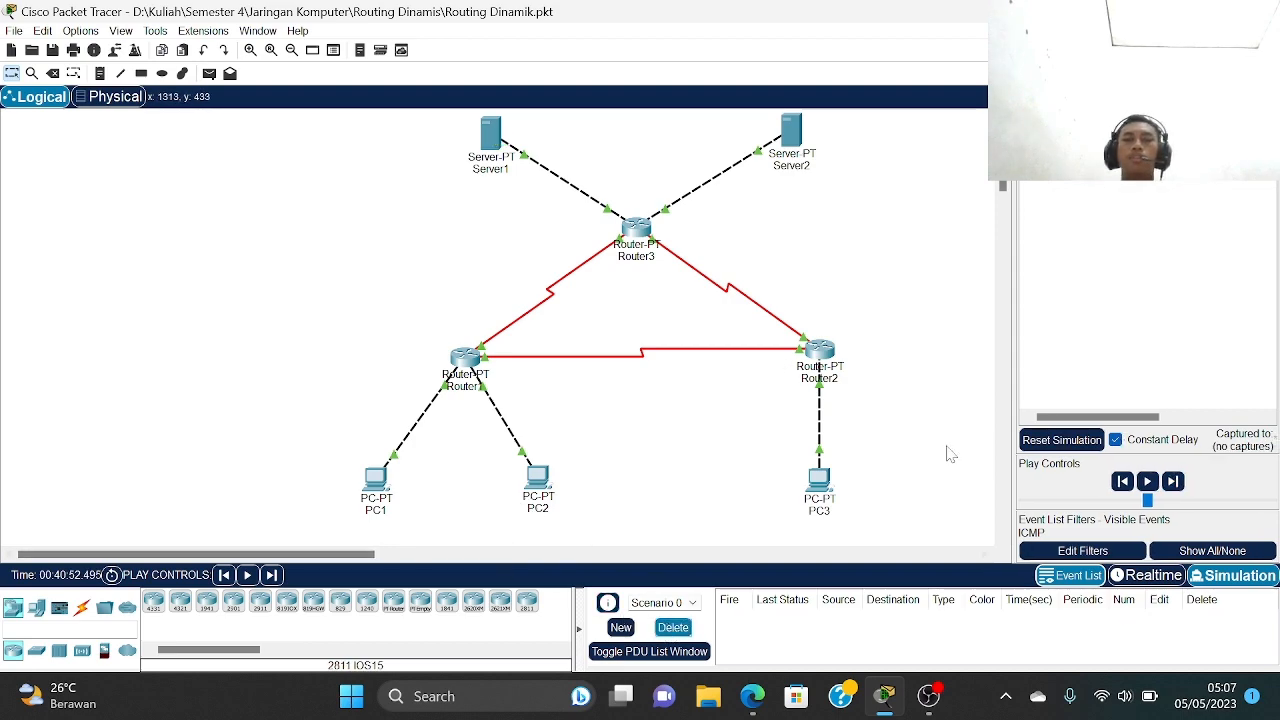
click(1148, 576)
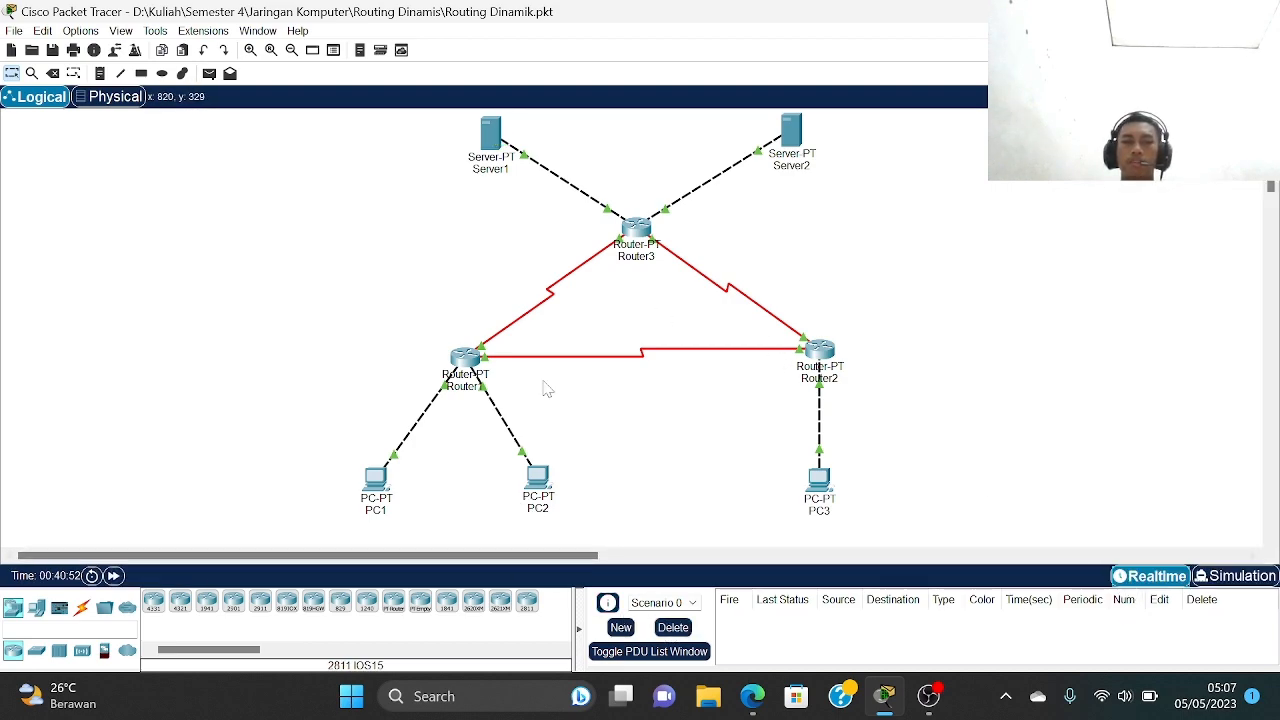
- Open Router1's command line and exit RIP and global configuration modes back to privileged EXEC mode
click(374, 482)
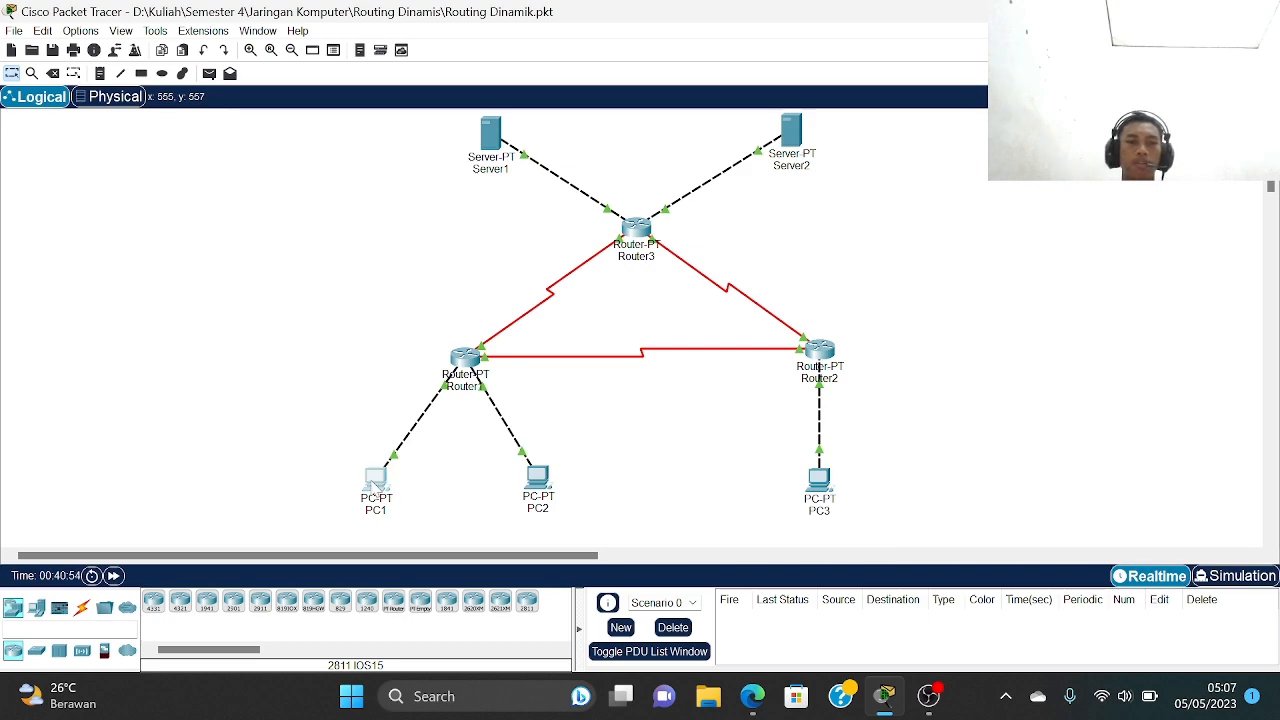
click(848, 105)
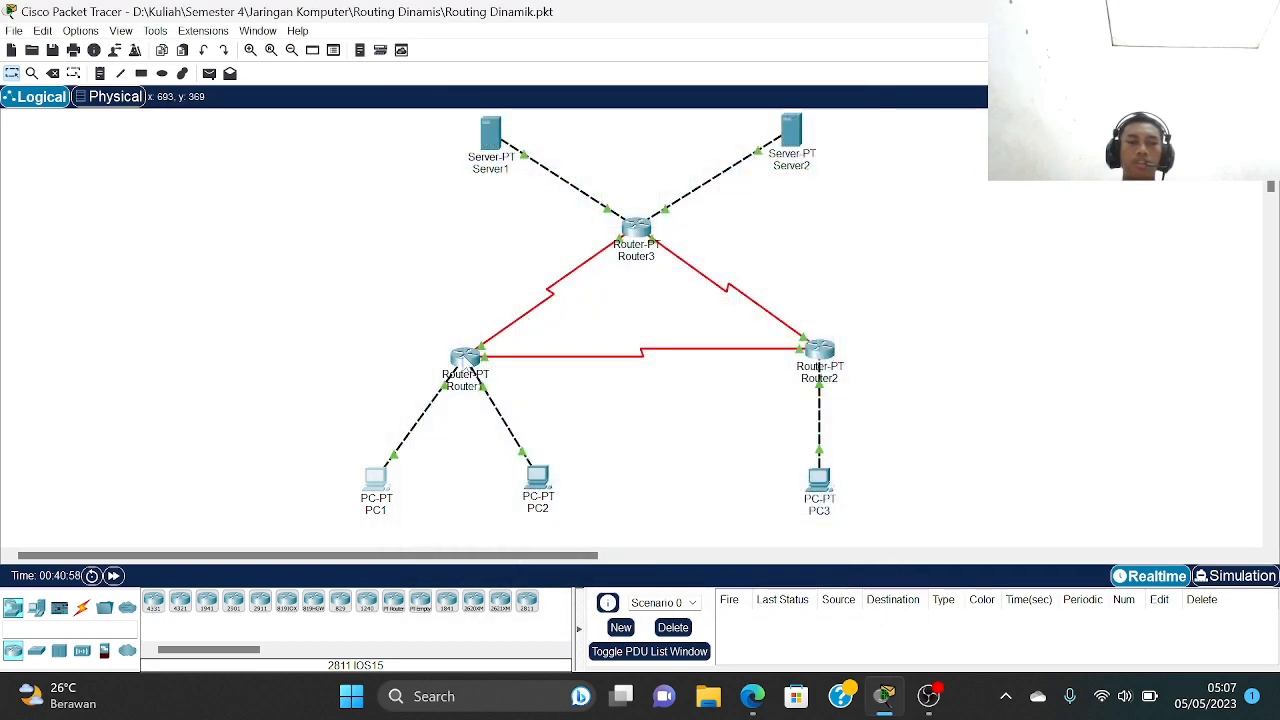
click(465, 362)
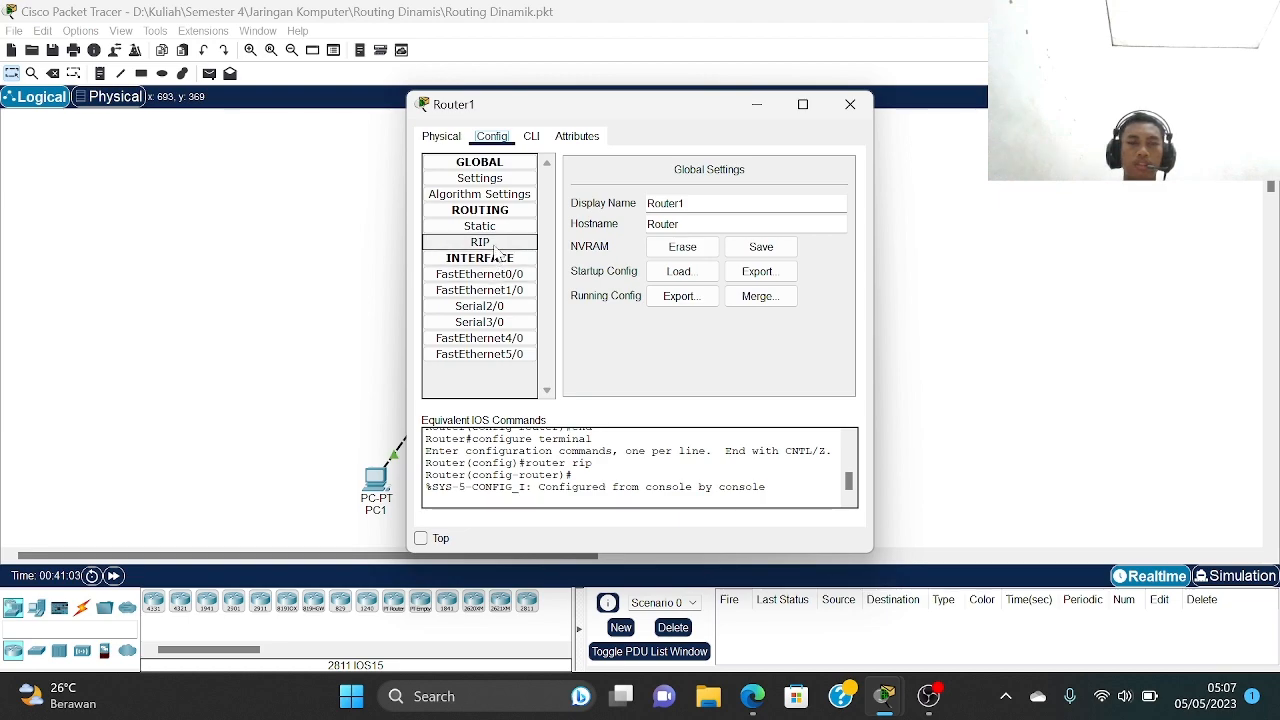
click(531, 138)
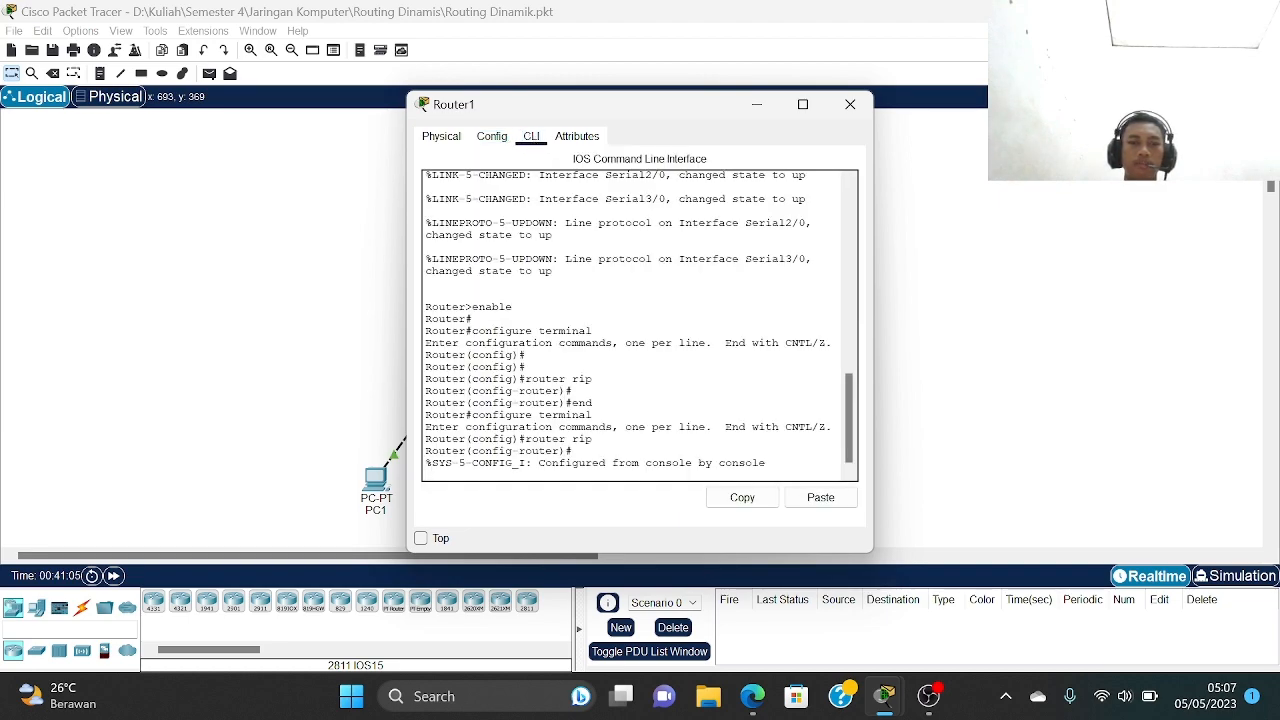
key(Return)
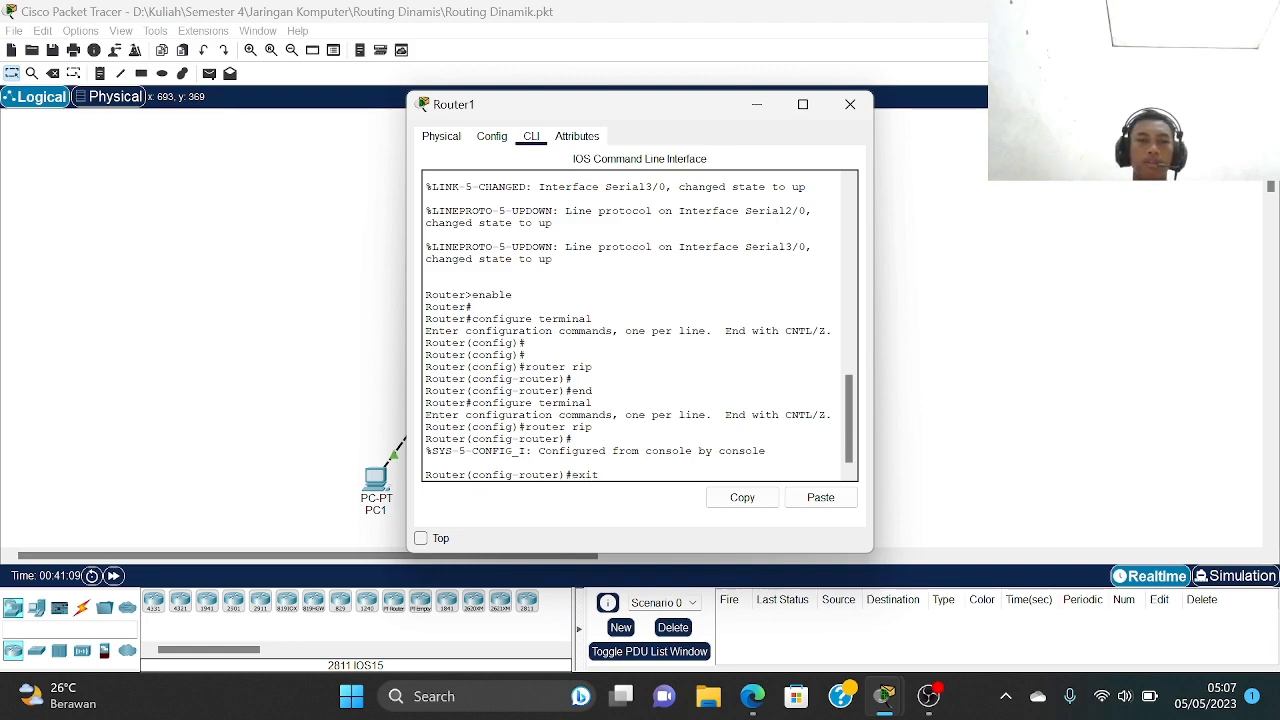
key(Return)
text(er(config)#e)
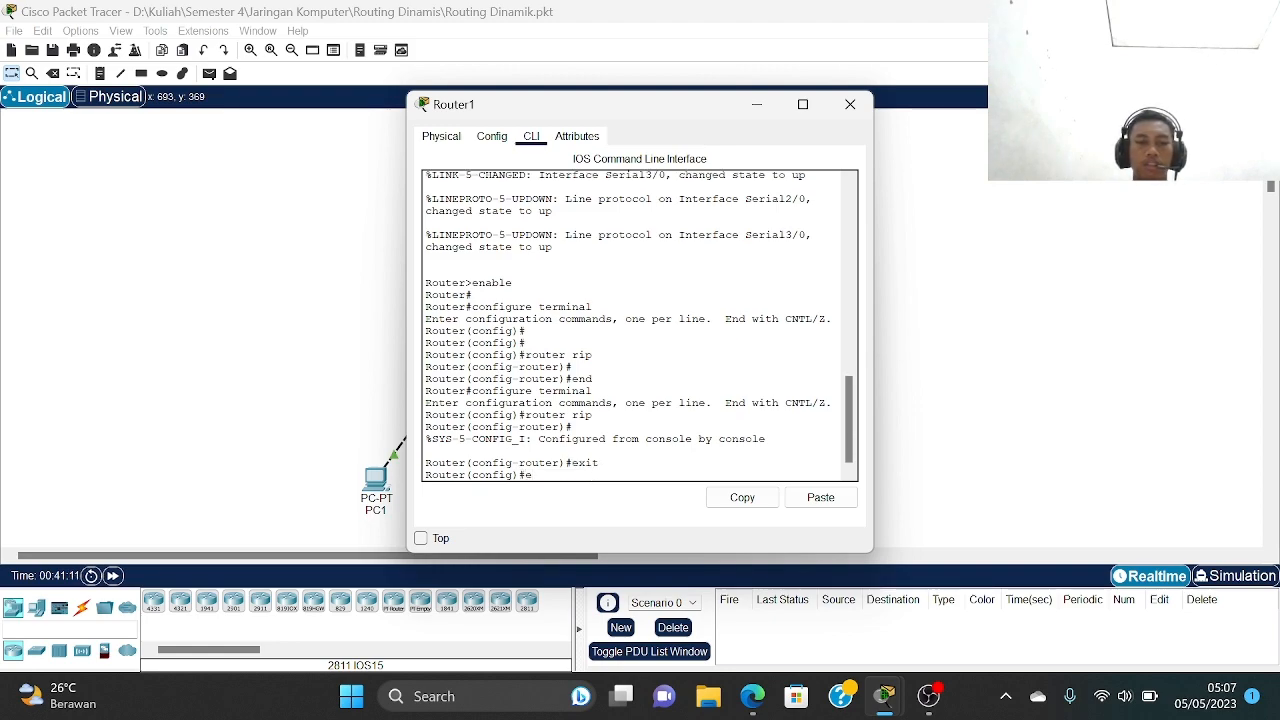
text(xit)
key(Return)
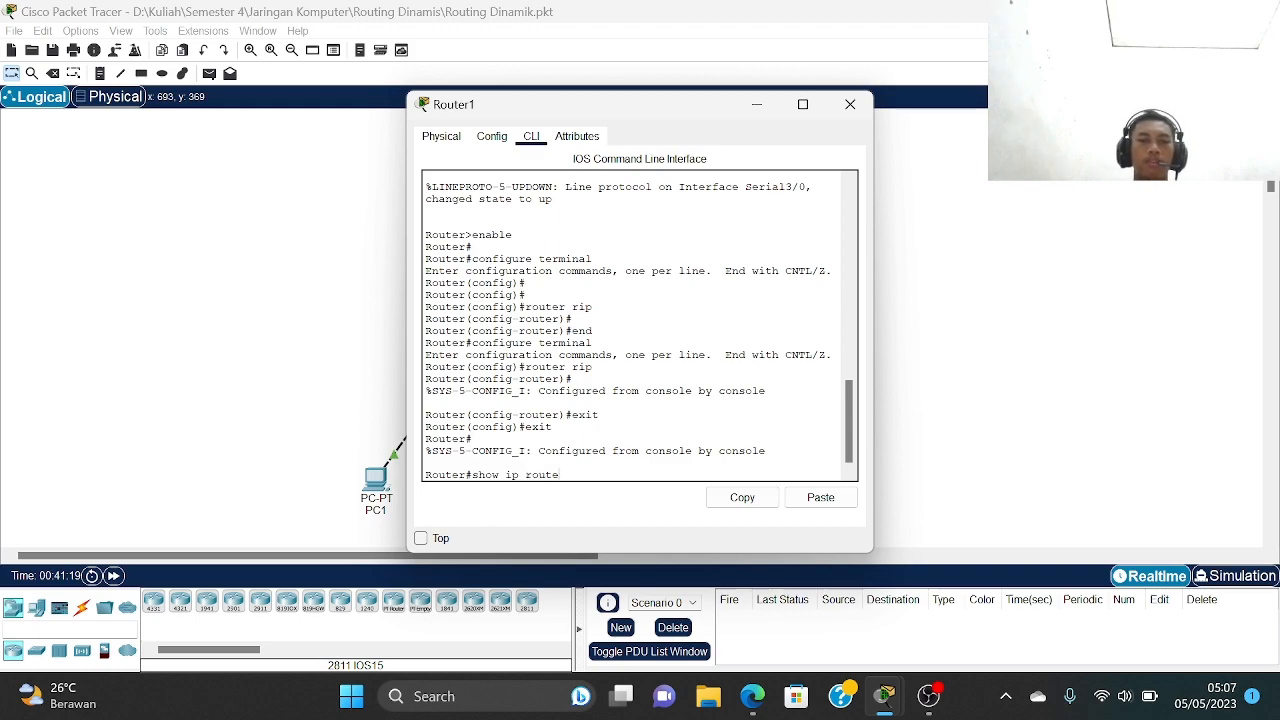
- Run show ip route on Router1, page through the complete routing table, and close the router window
key(Return)
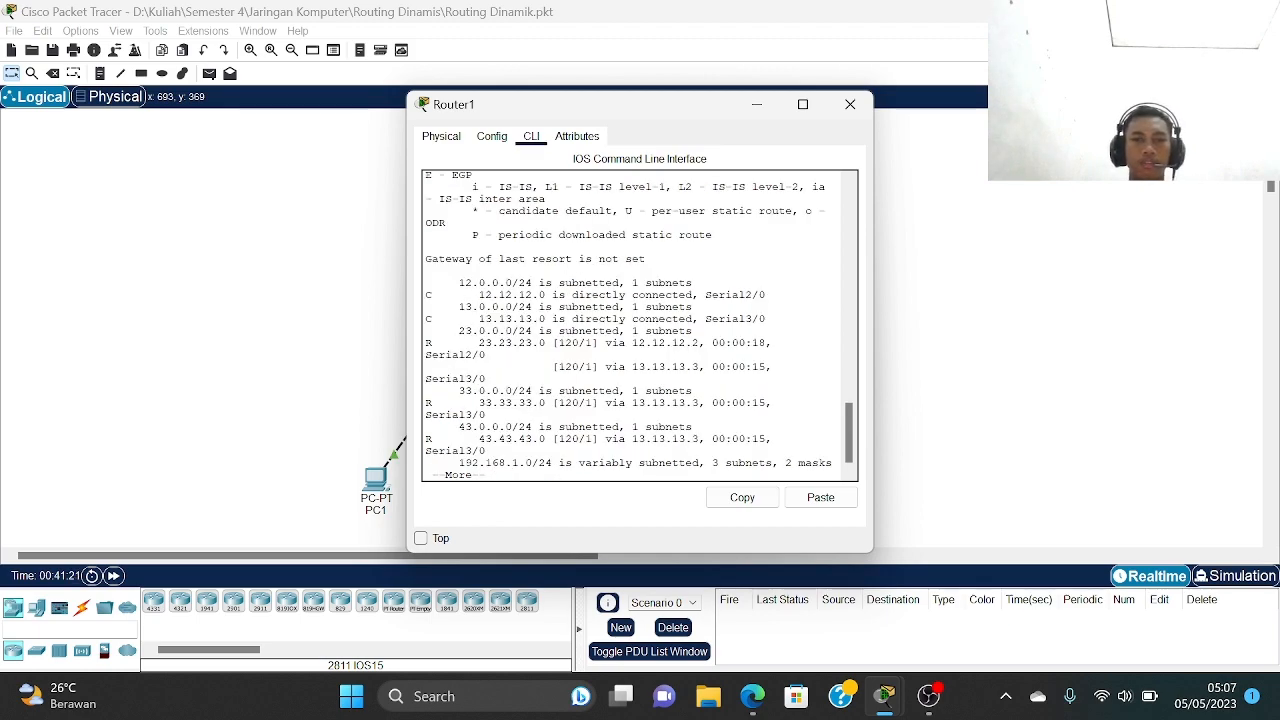
key(Return)
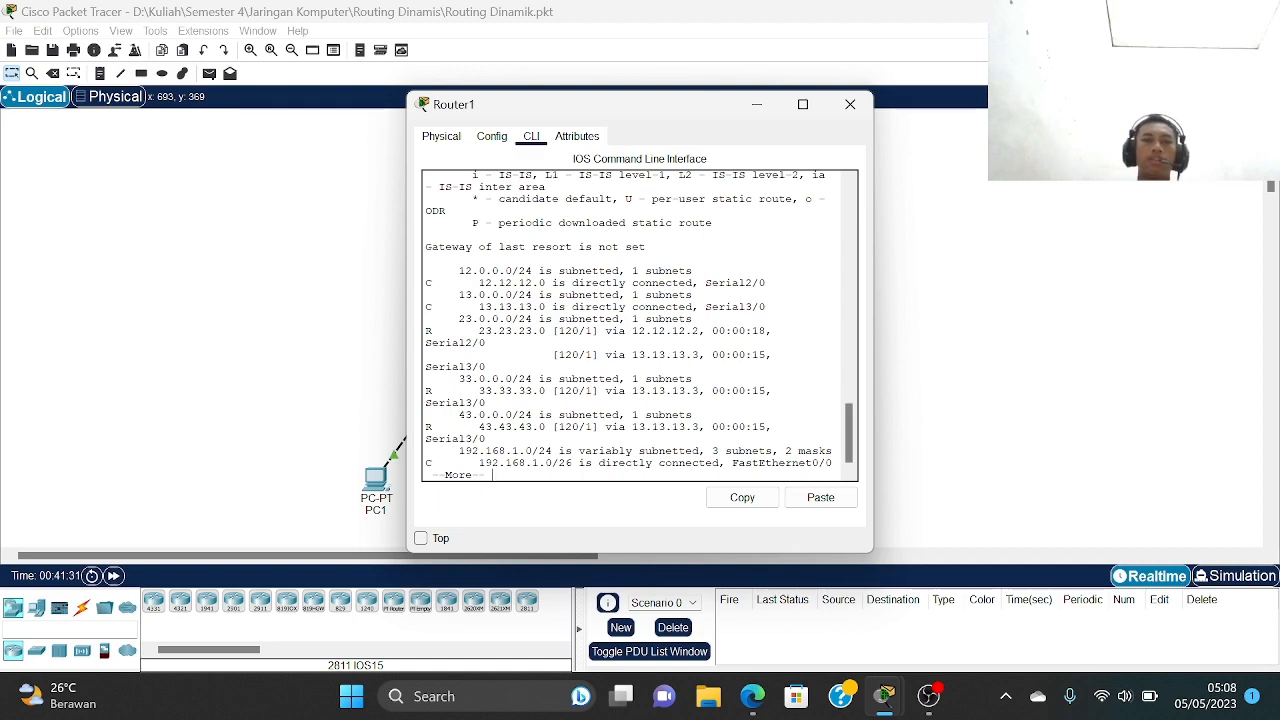
key(Return)
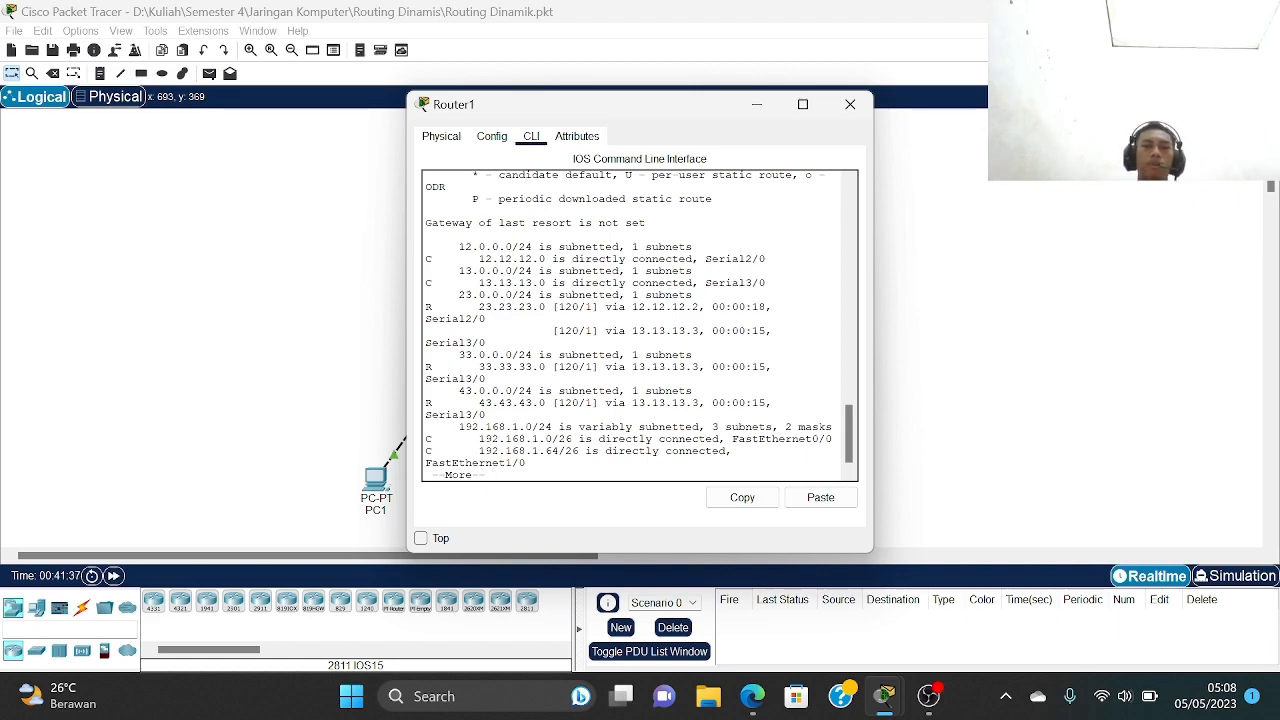
key(Return)
key(Return)
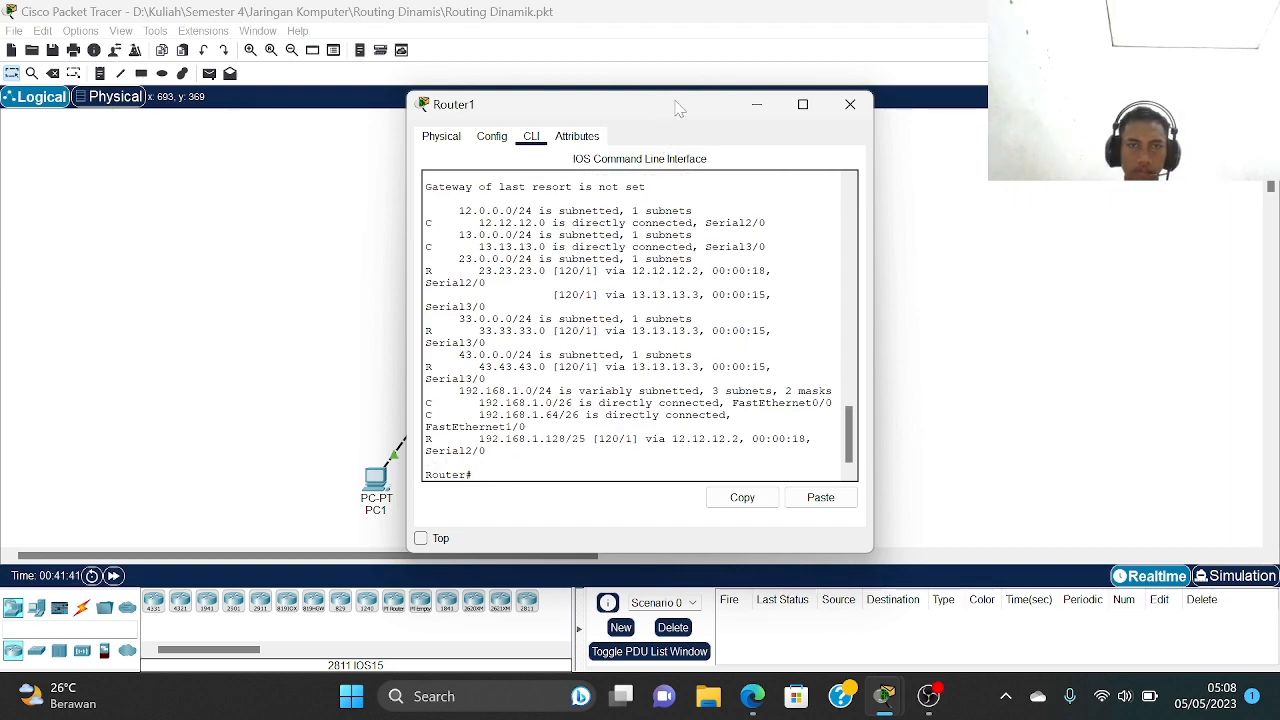
click(850, 104)
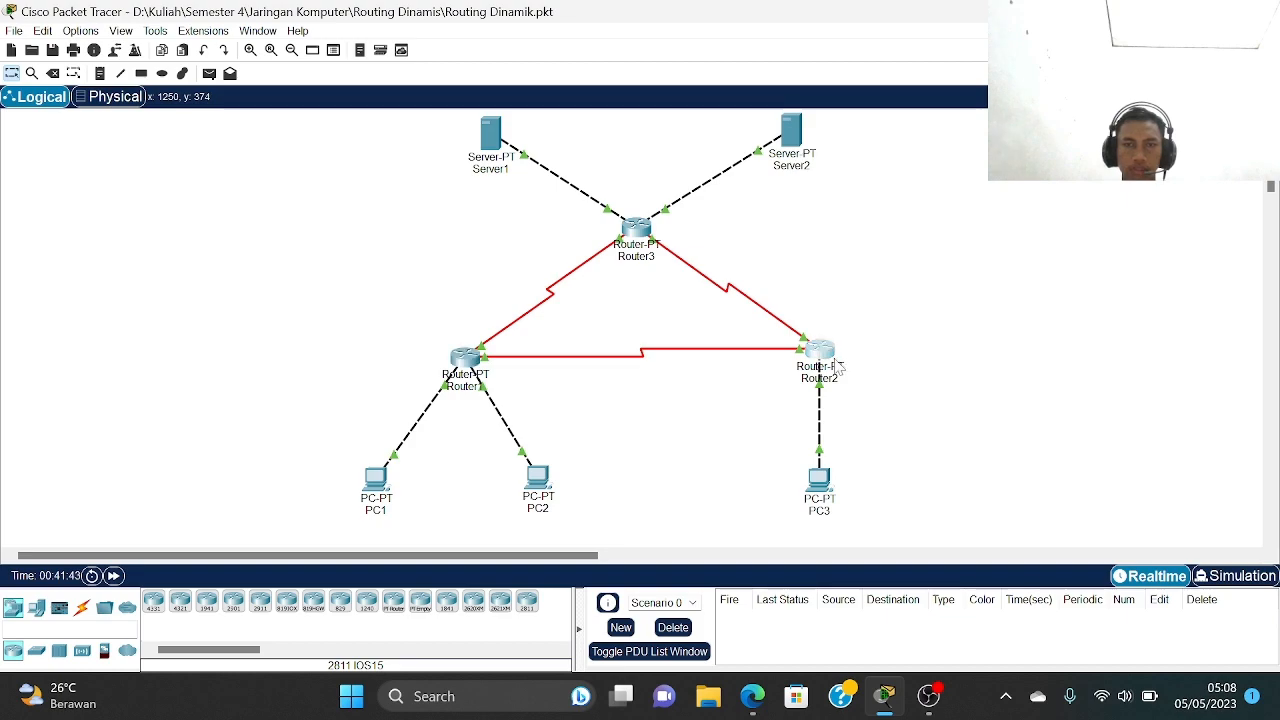
- Open Router2's command line and exit RIP and global configuration modes back to privileged EXEC mode
click(838, 368)
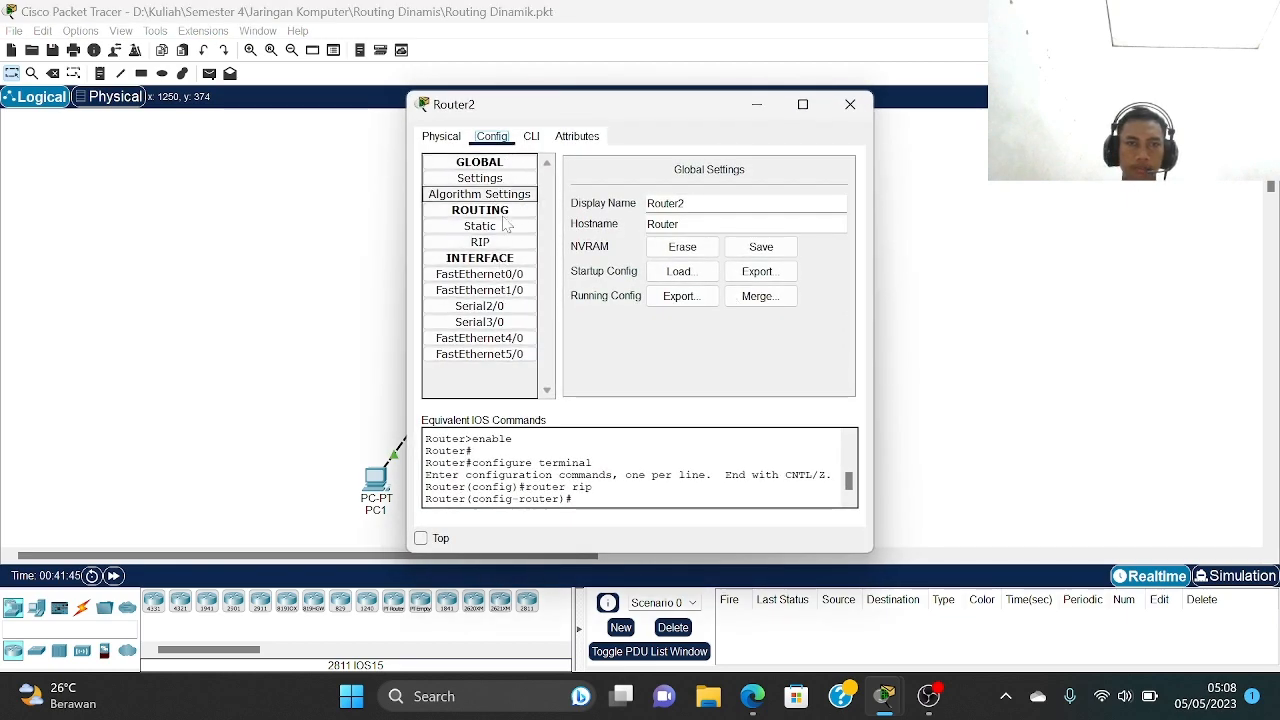
click(532, 137)
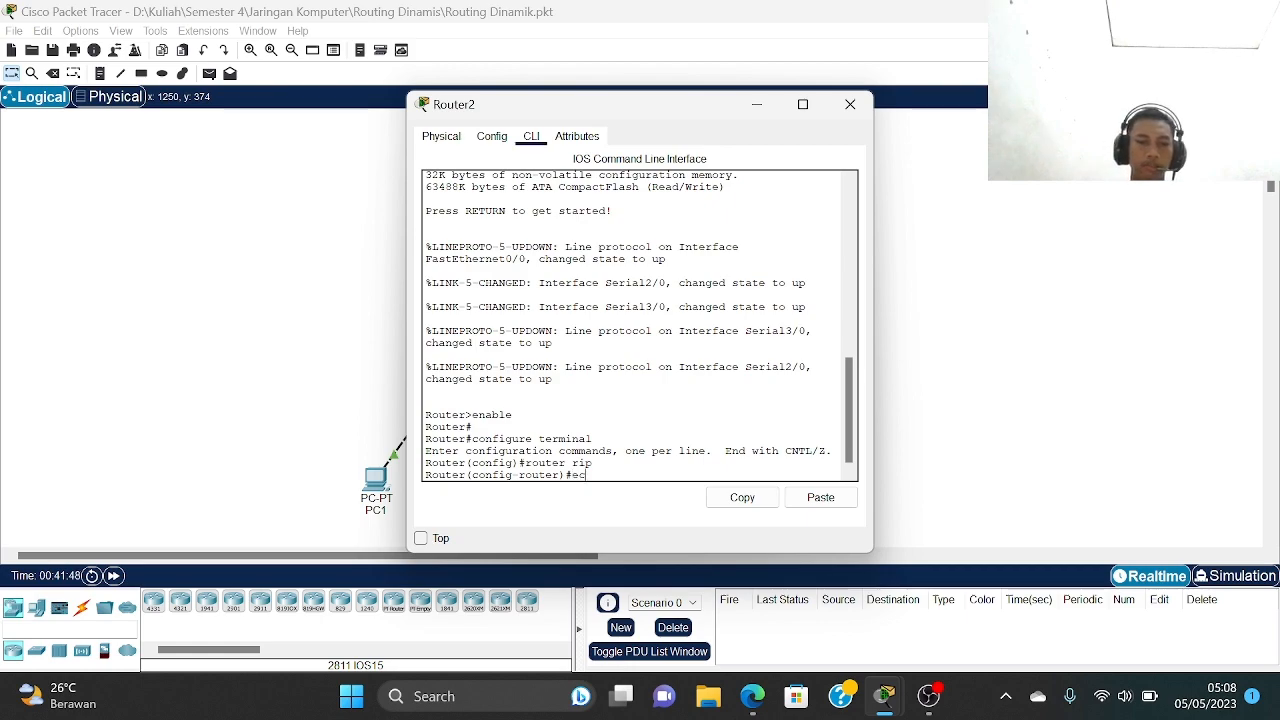
key(Return)
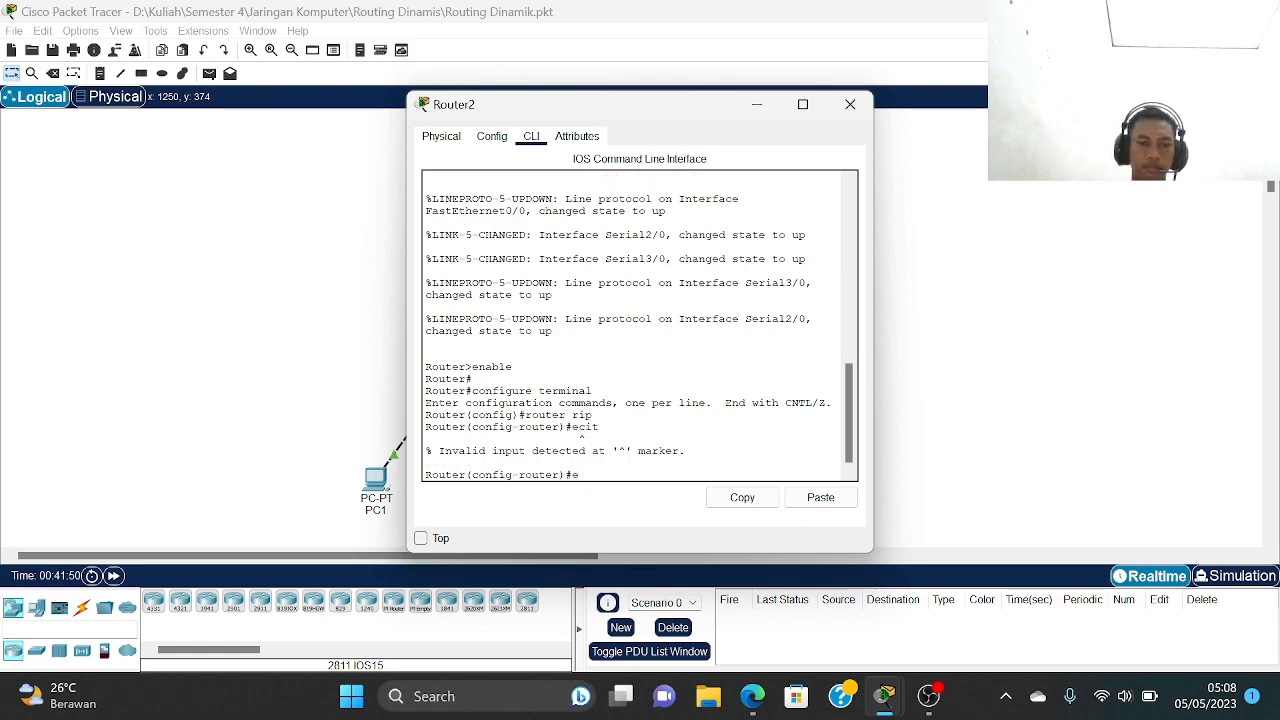
text(exit)
key(Return)
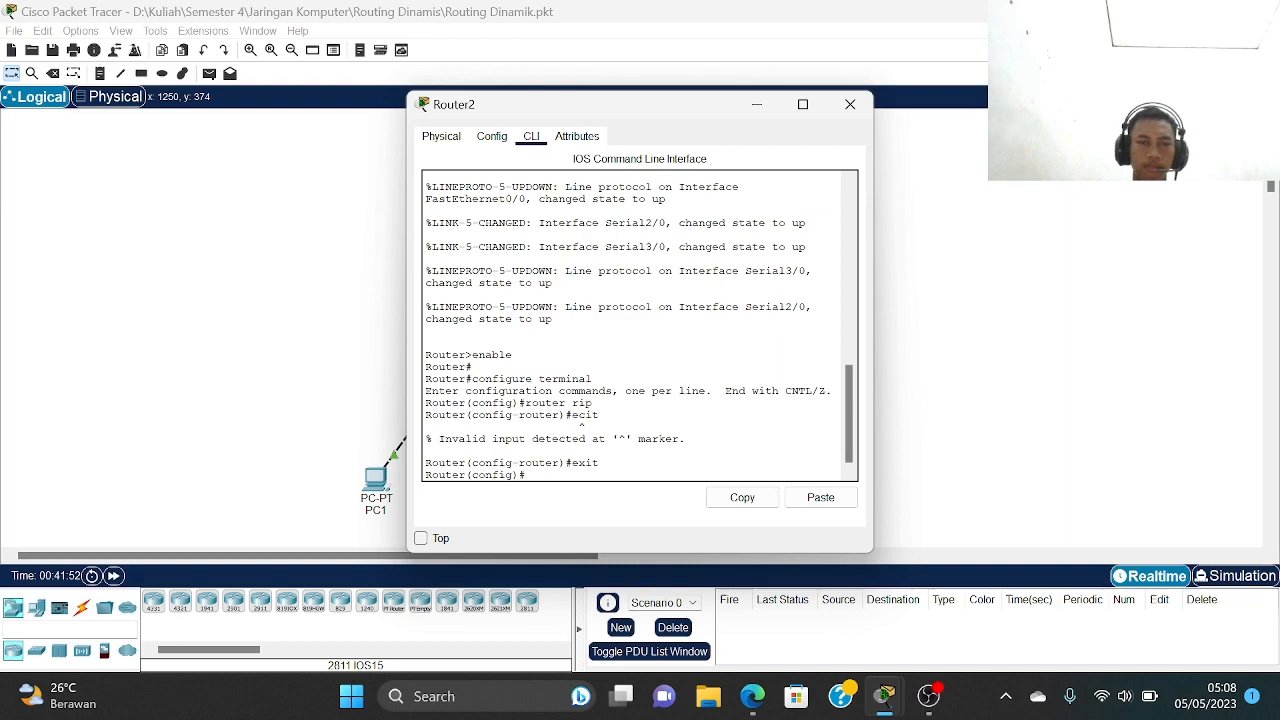
text(exit)
key(Return)
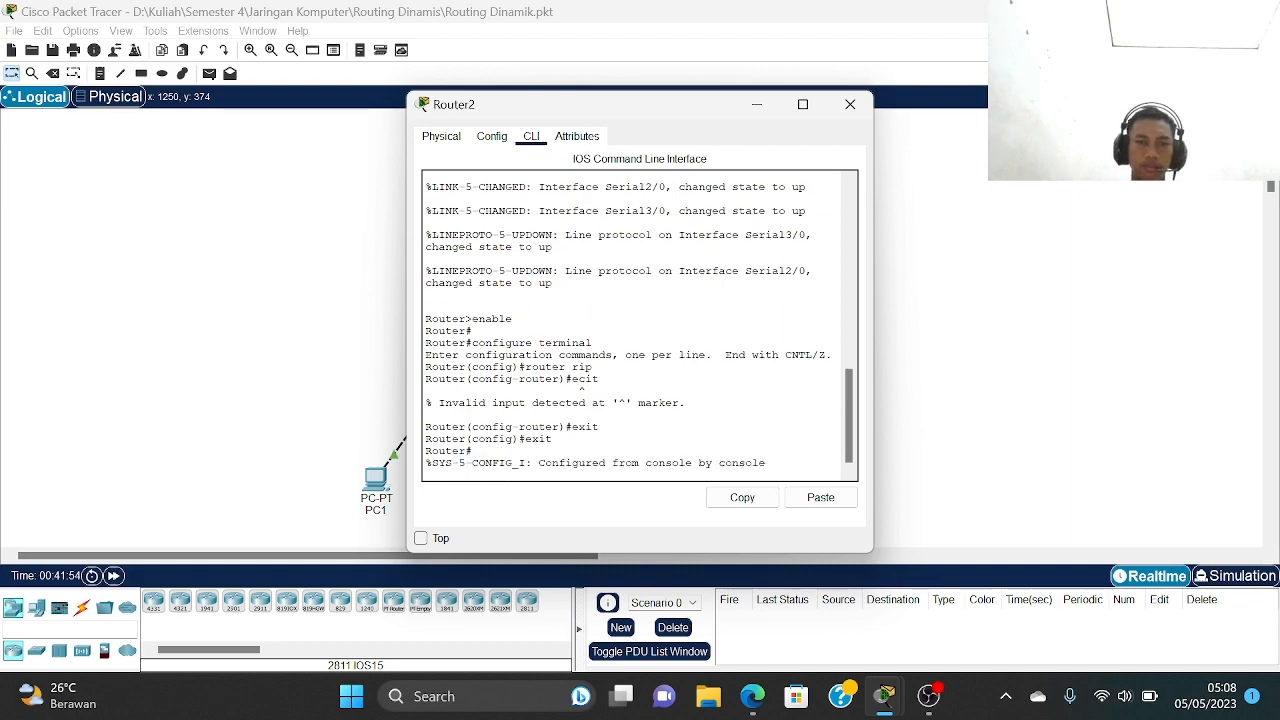
key(Return)
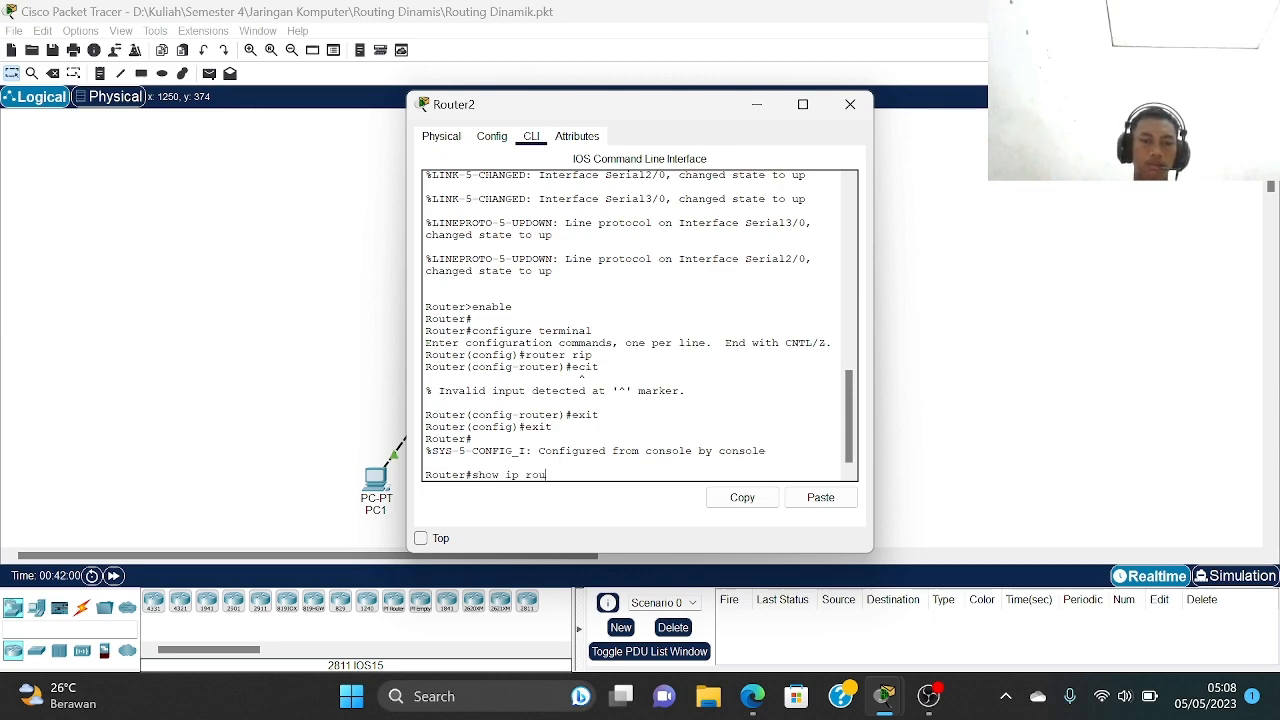
- Run show ip route on Router2, page through the complete routing table, and close the router window
text(show ip route)
key(Return)
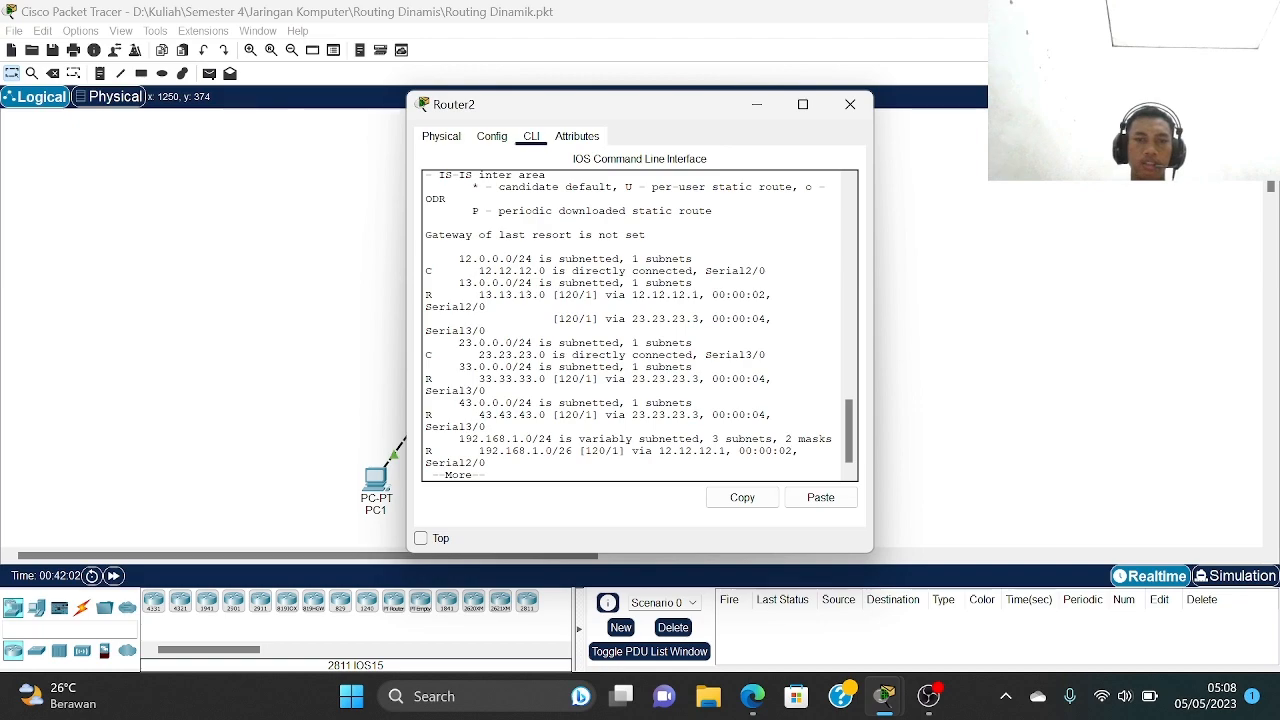
key(Return)
key(Return)
key(Return)
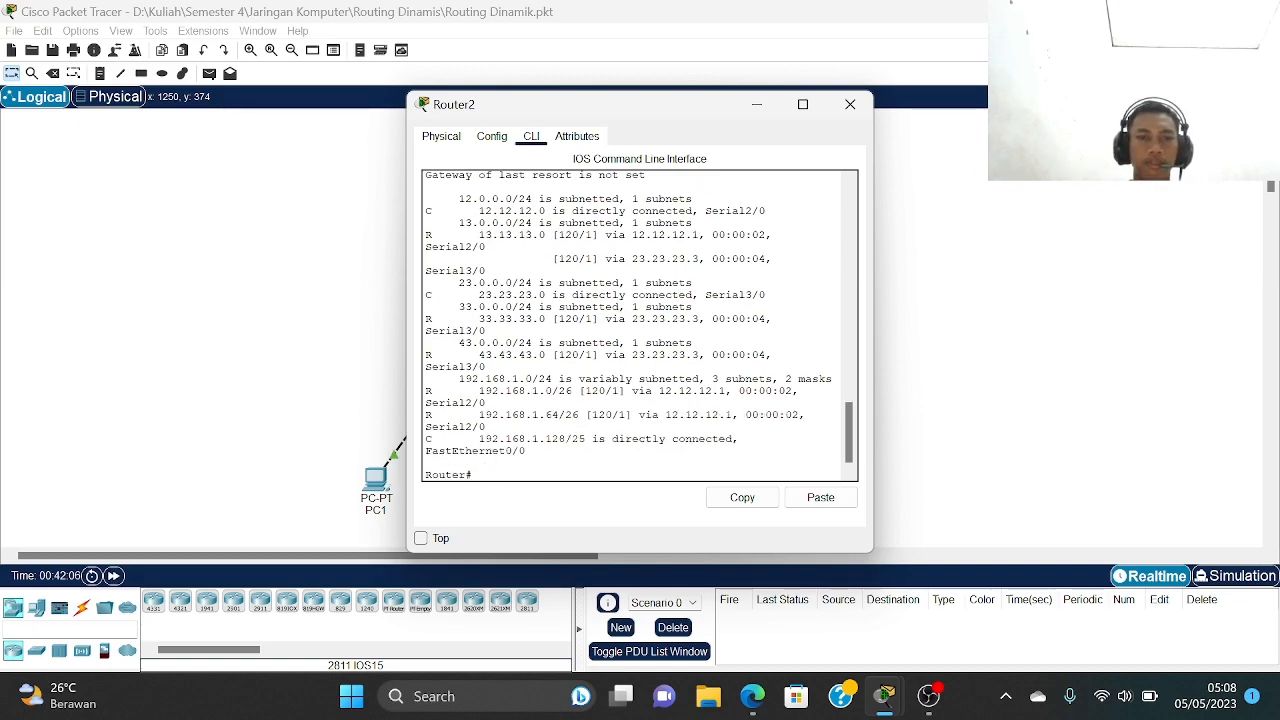
click(850, 104)
- Open Router3's command line and exit RIP and global configuration modes back to privileged EXEC mode
click(640, 232)
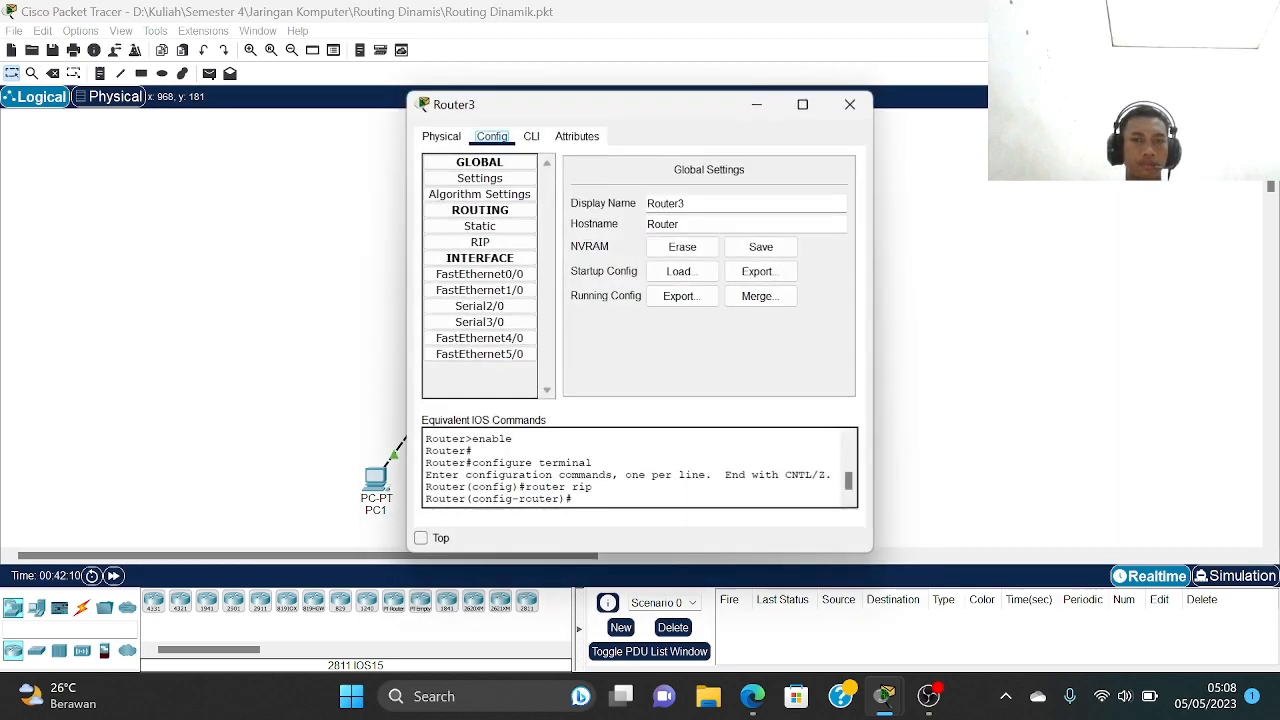
click(531, 136)
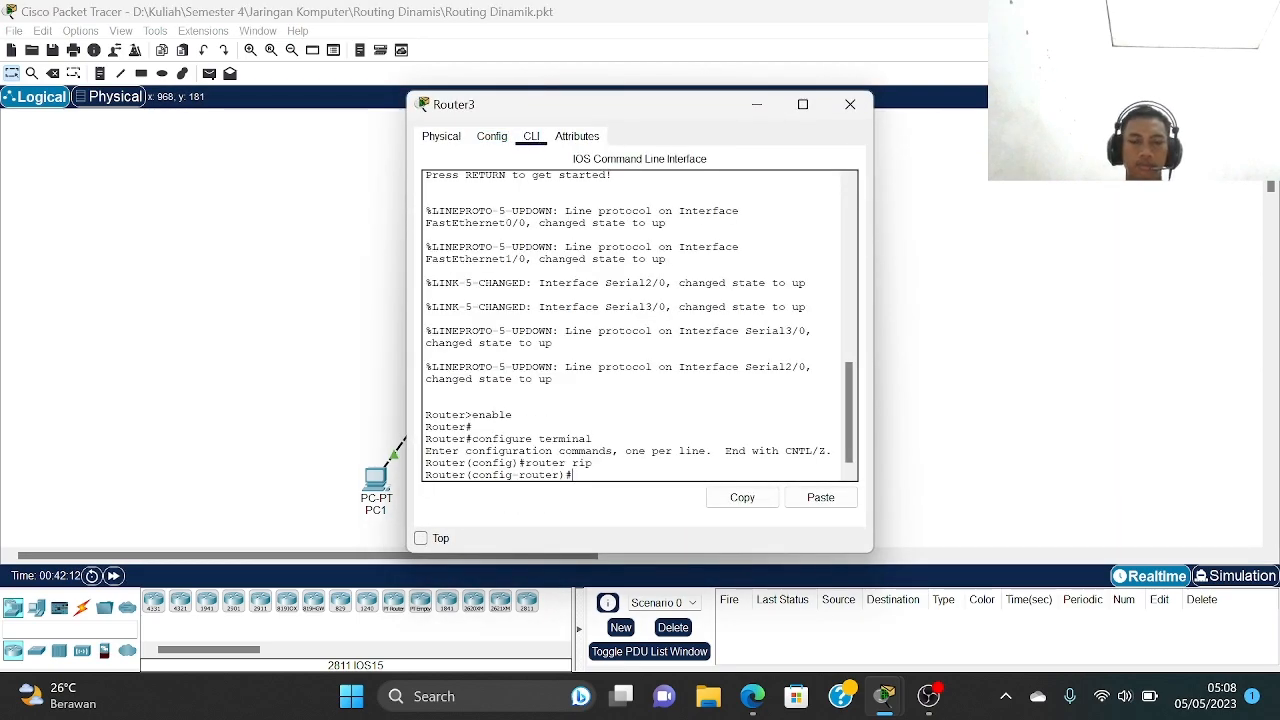
text(exit)
key(Return)
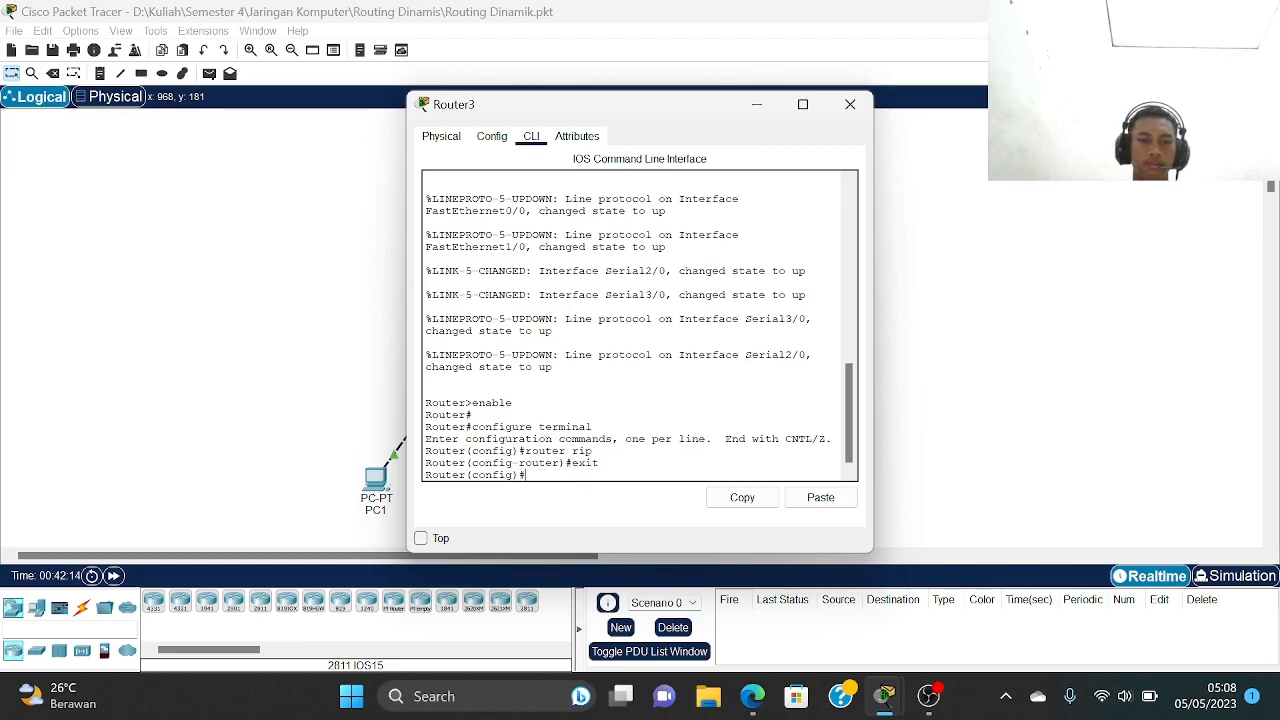
text(exit)
key(Return)
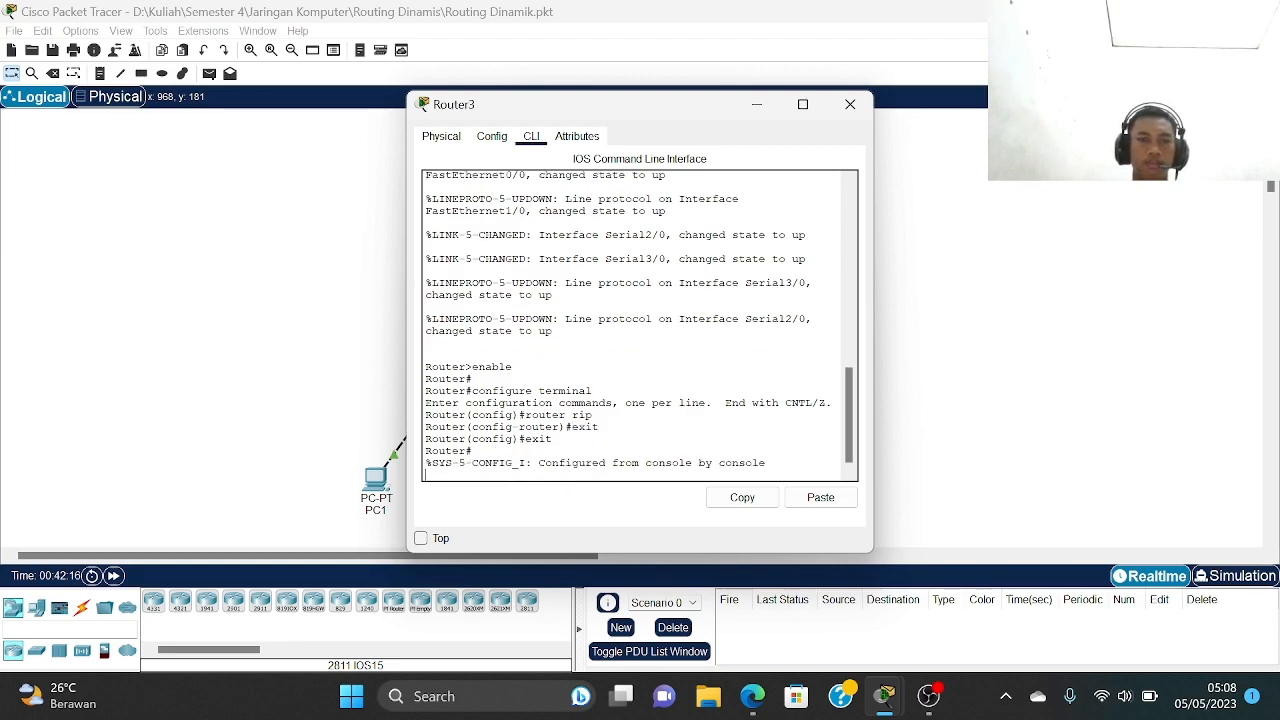
key(Return)
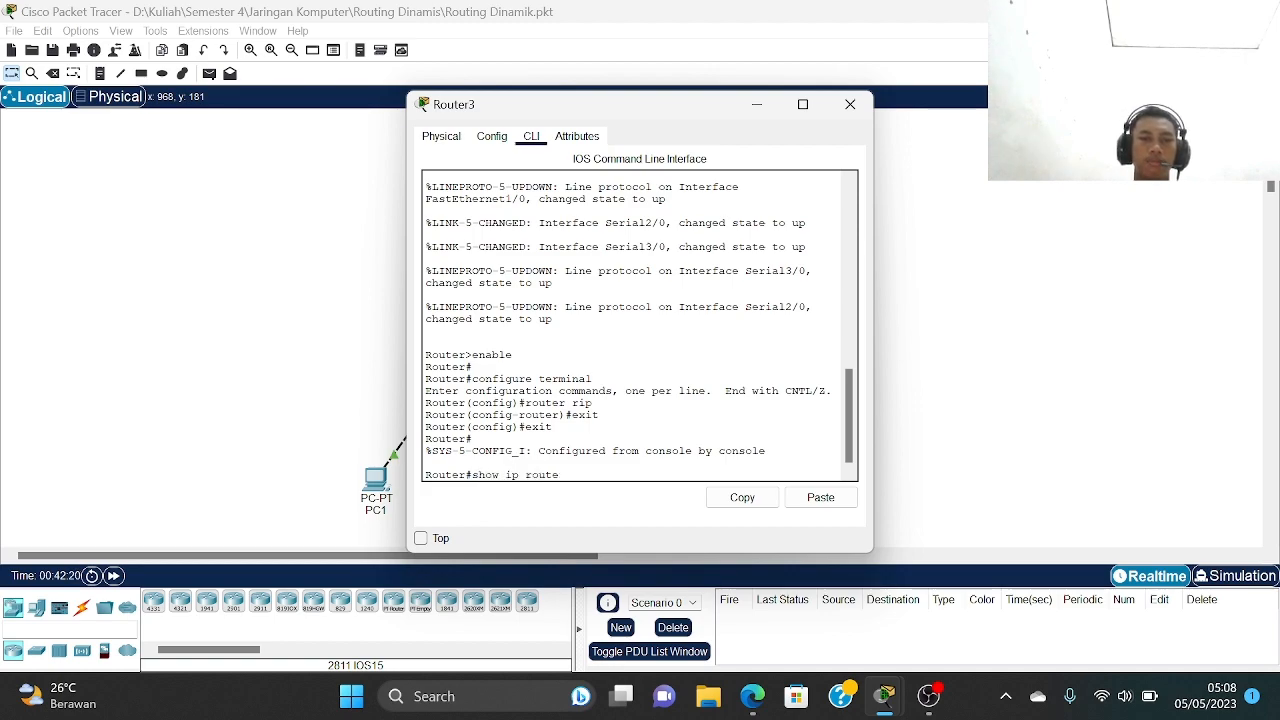
- Run show ip route on Router3, page through the complete routing table, and close the router window
text(show ip route)
key(Return)
key(Return)
key(Return)
key(Return)
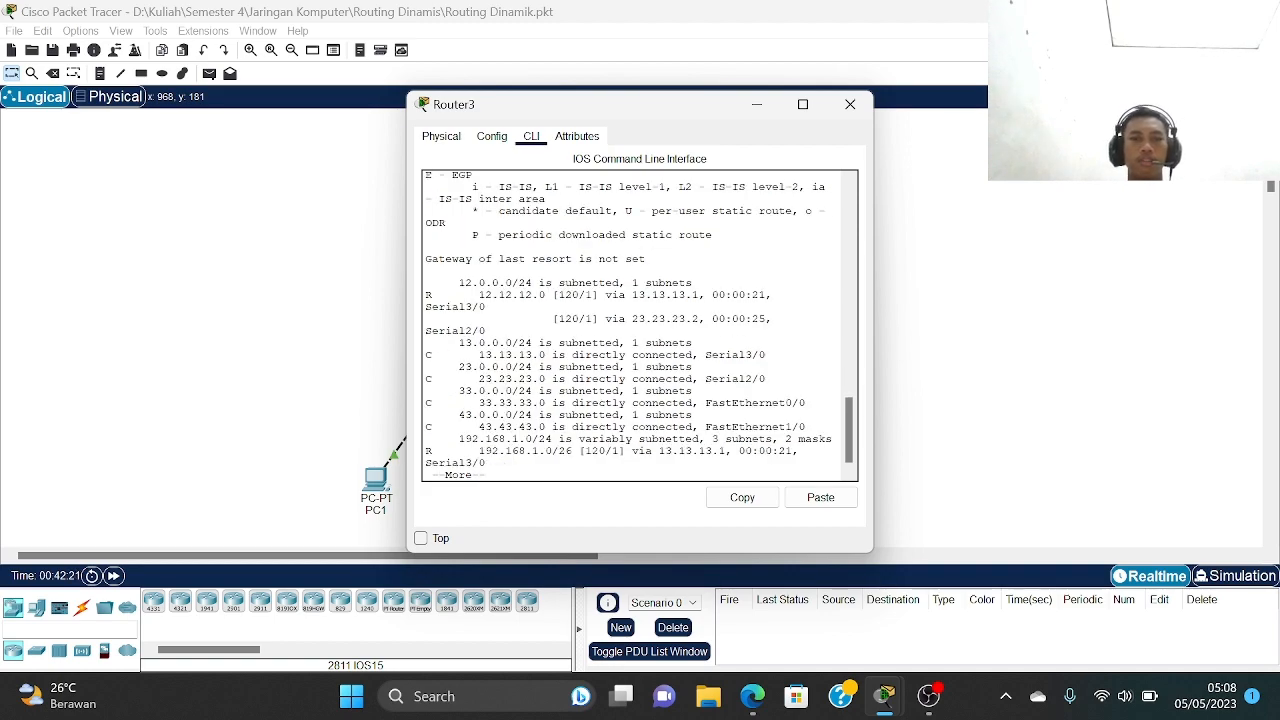
key(Return)
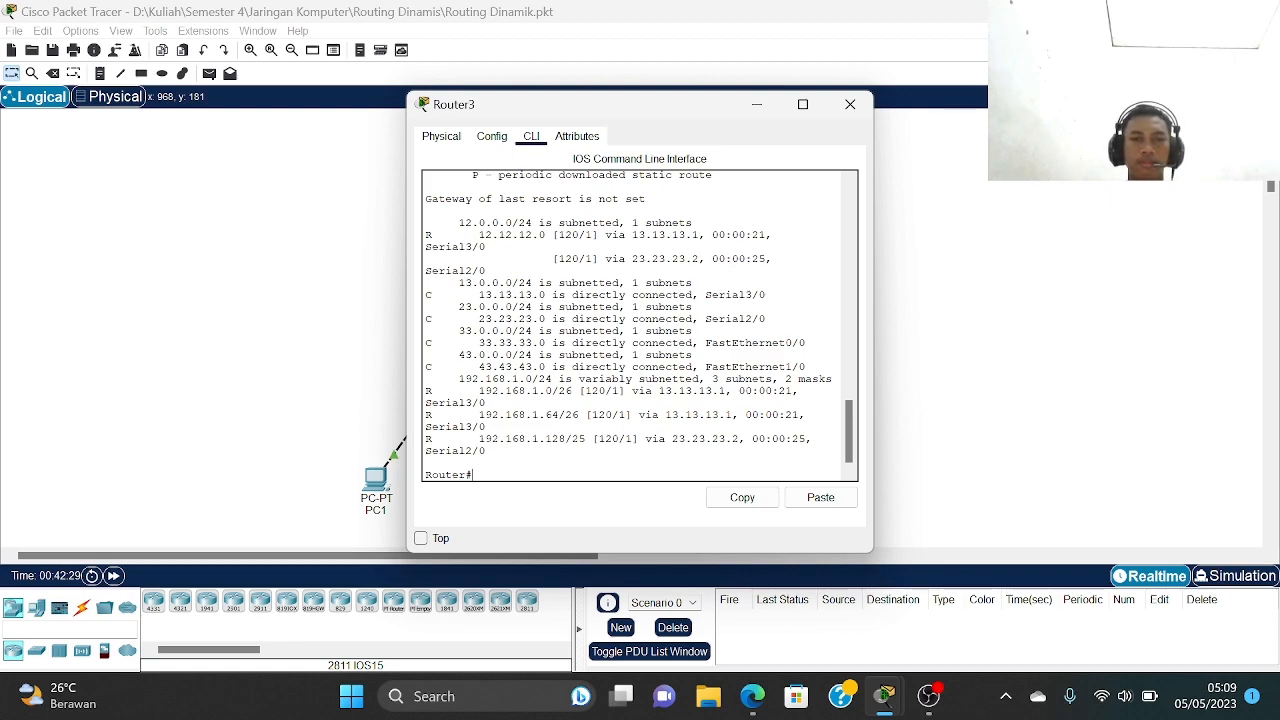
click(849, 105)
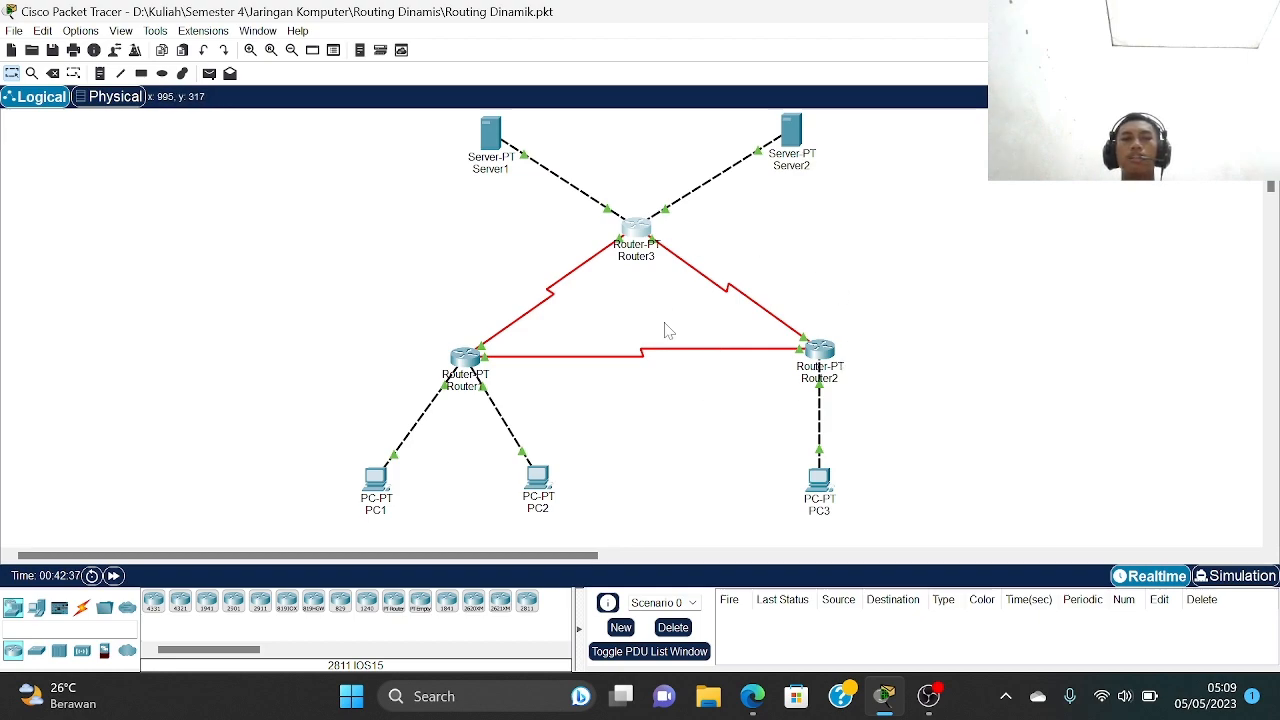
- Turn off the Serial3/0 port on Router1 to bring down its link to Router3, and close the router window
click(470, 360)
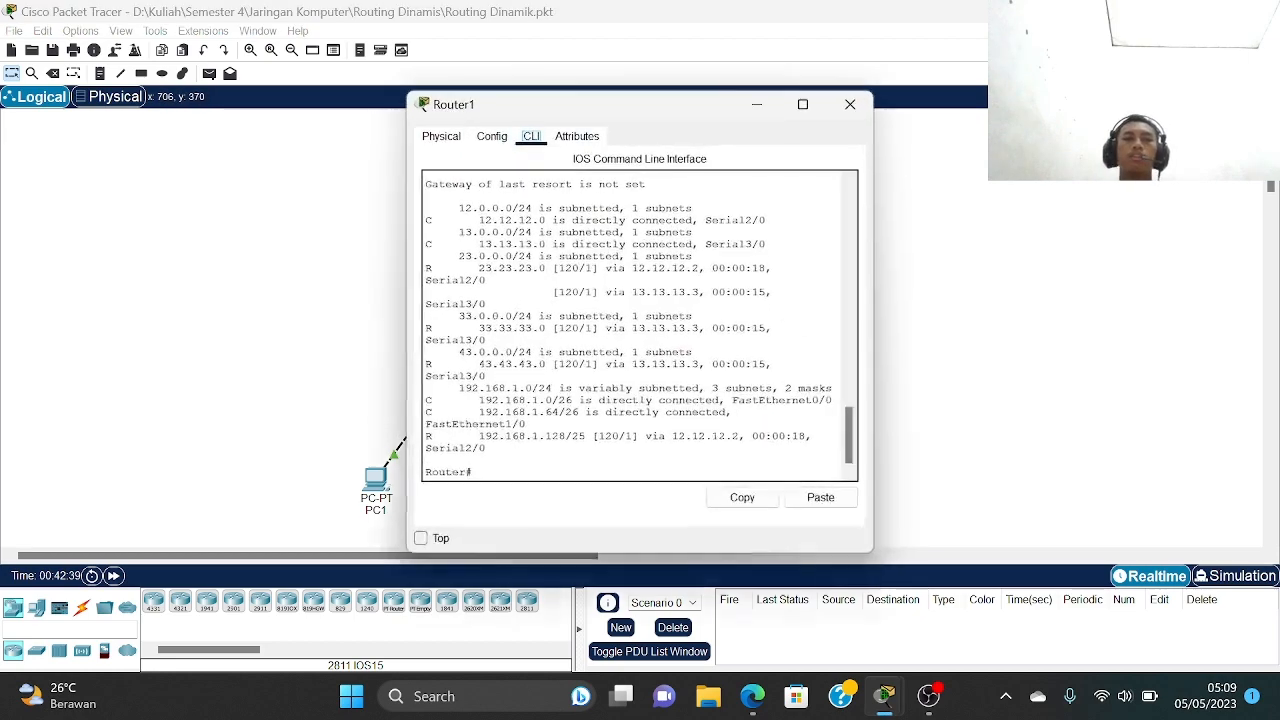
click(491, 136)
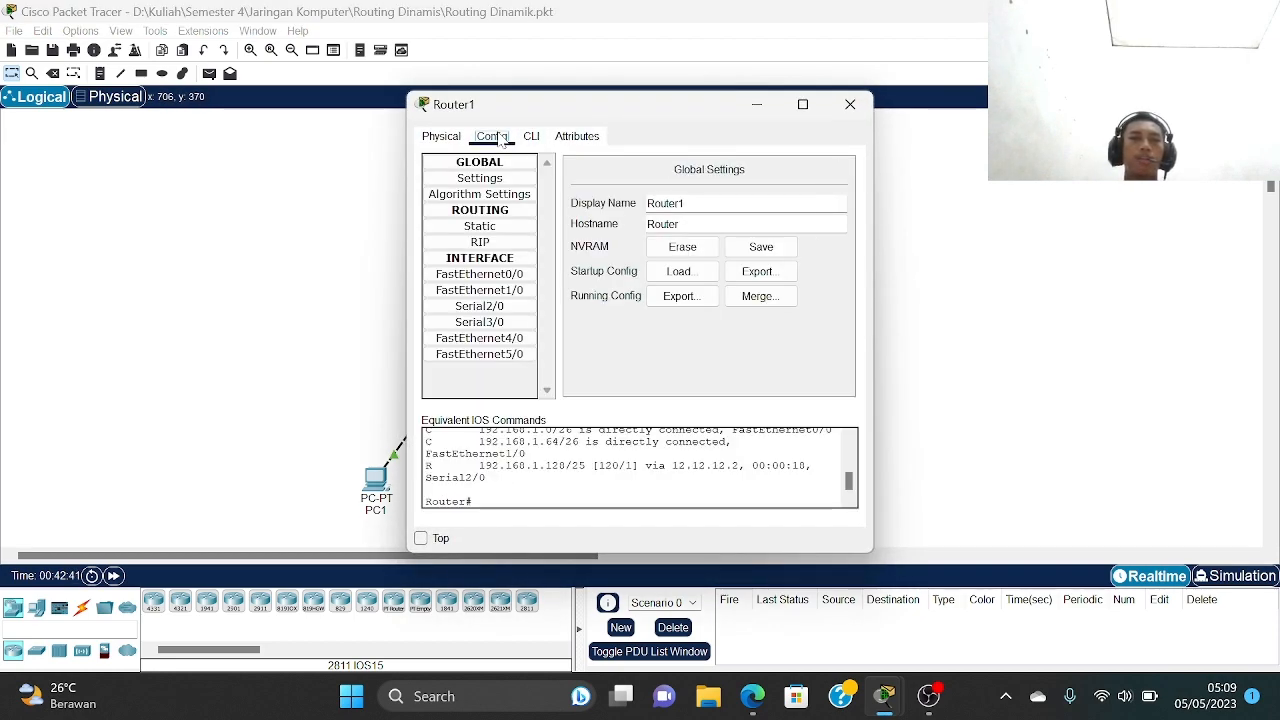
click(499, 330)
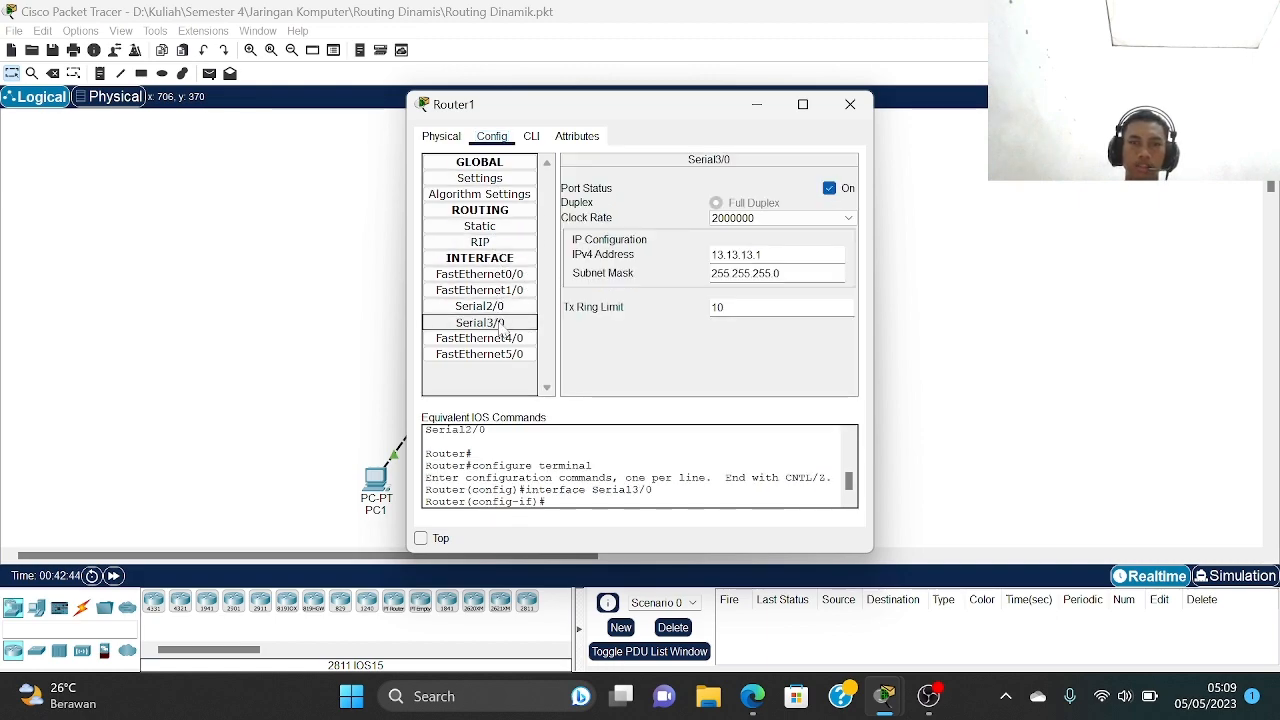
click(829, 188)
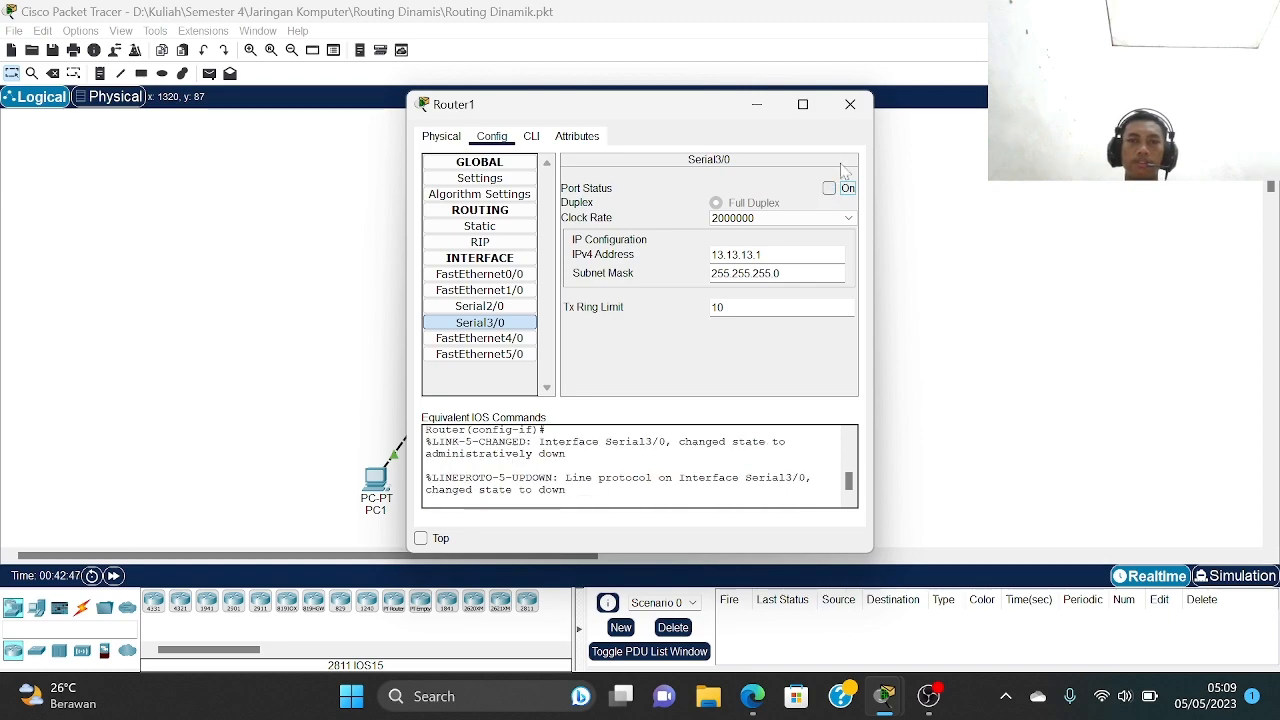
click(864, 105)
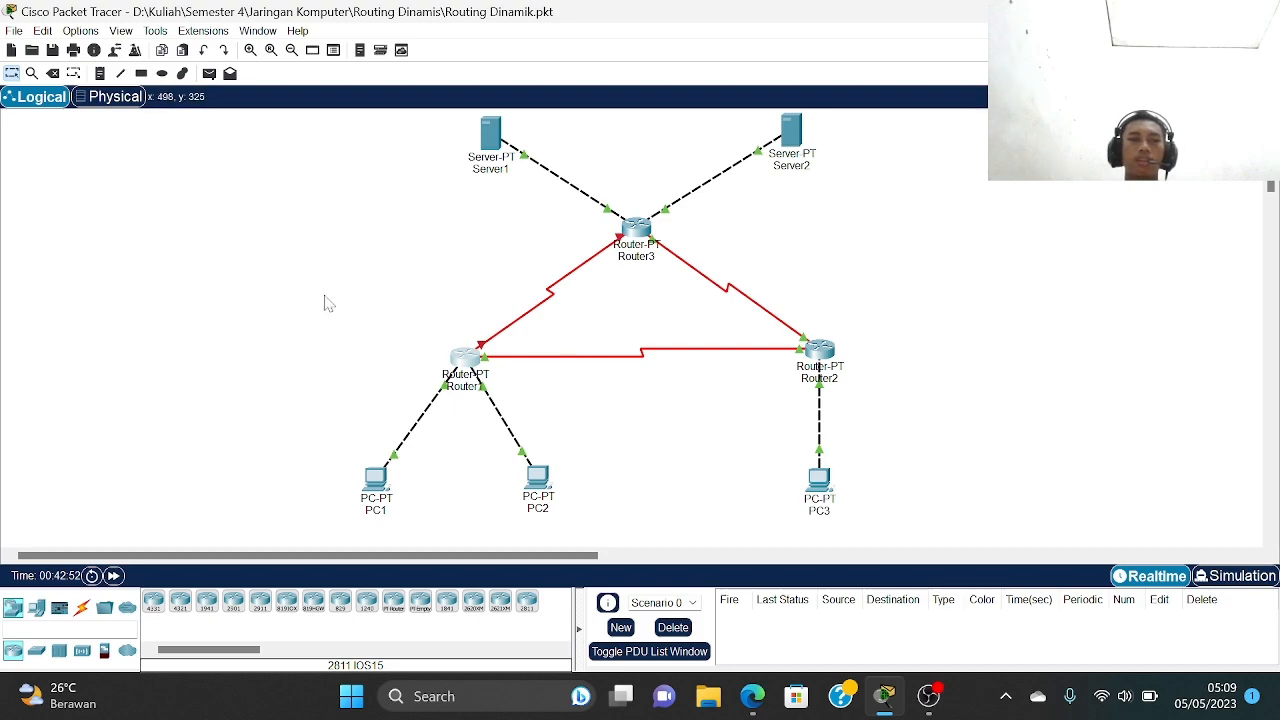
- Switch to Simulation mode and add a simple PDU from PC1 to Server1
click(1234, 576)
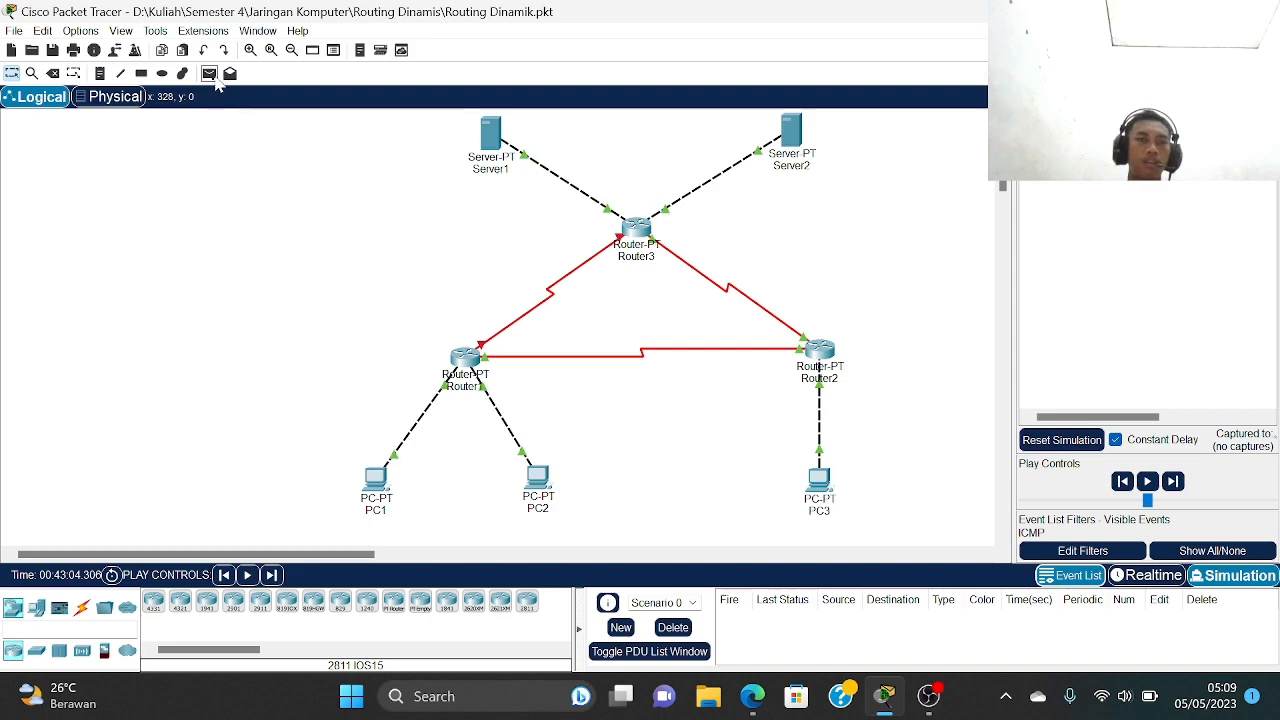
click(209, 73)
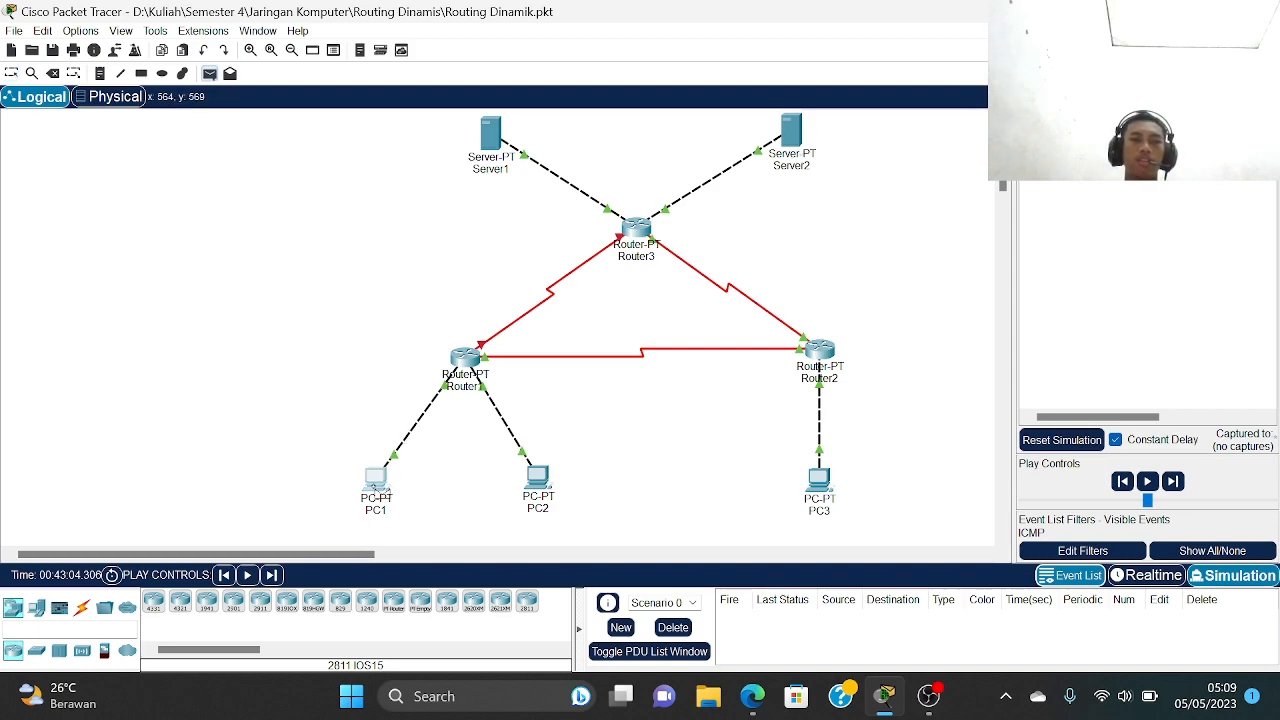
click(376, 479)
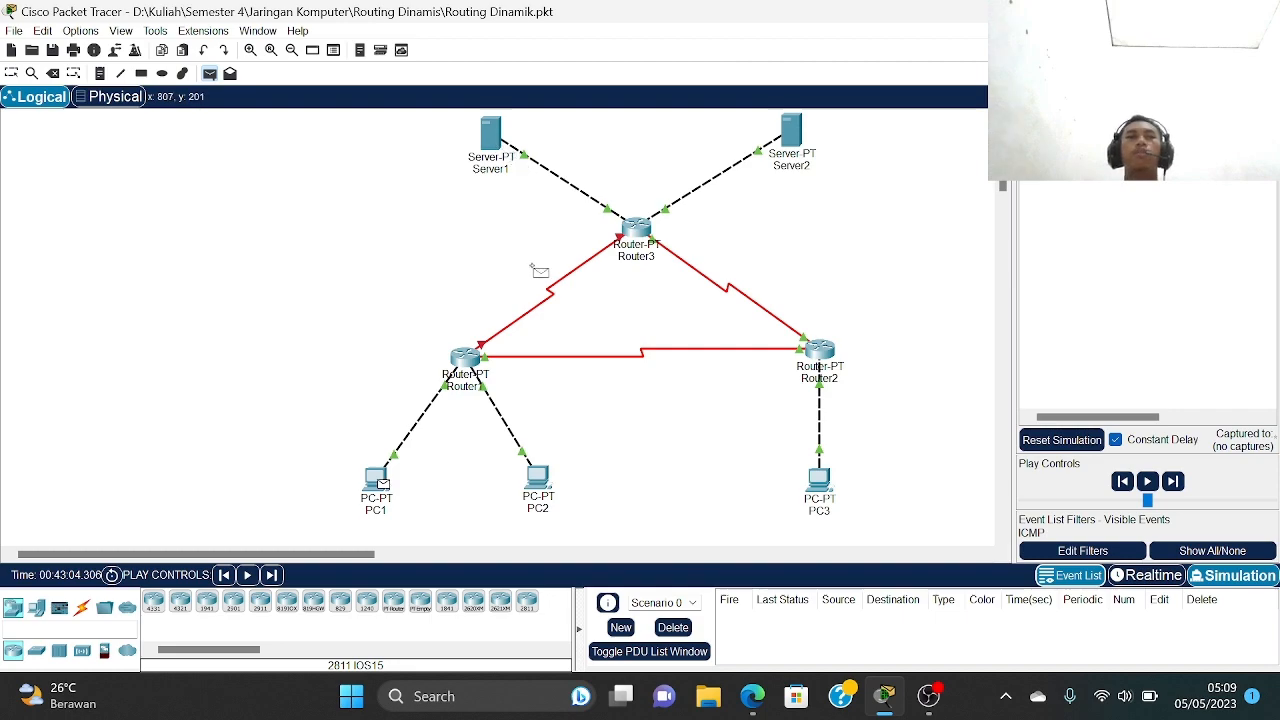
click(495, 138)
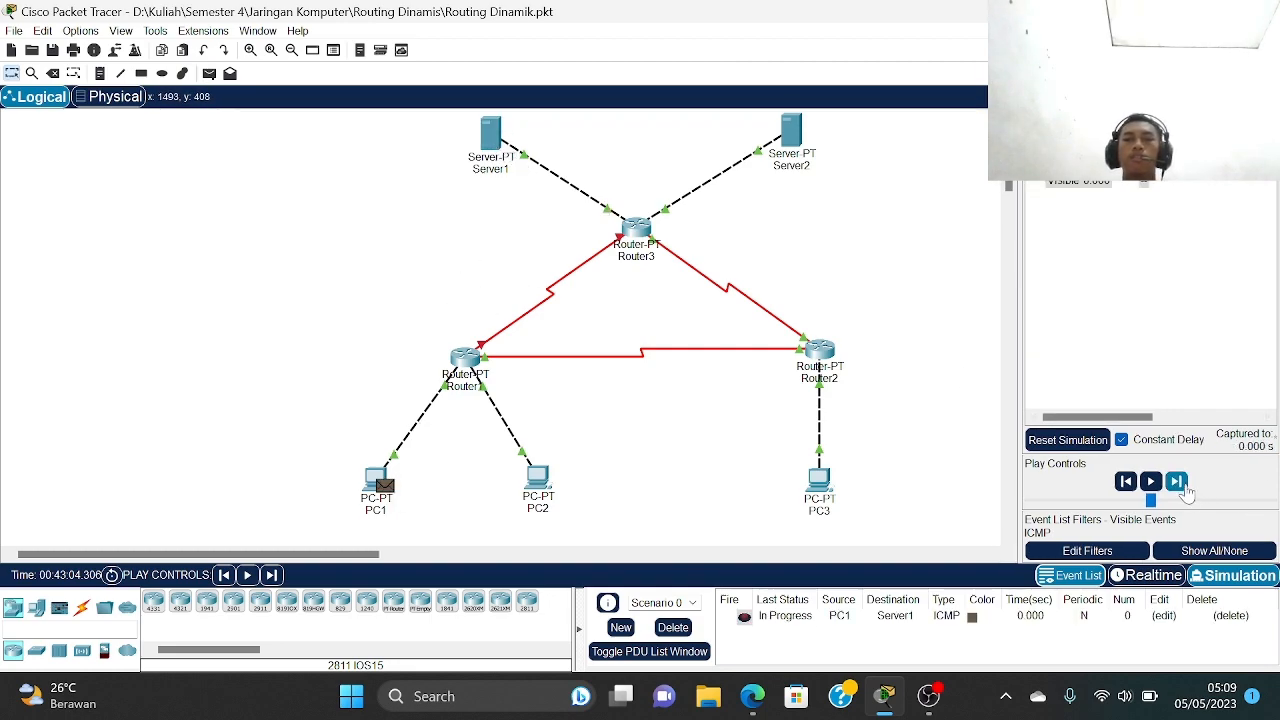
- Advance the PC1-to-Server1 PDU hop by hop through its full round trip and delete the scenario's PDU
click(1178, 483)
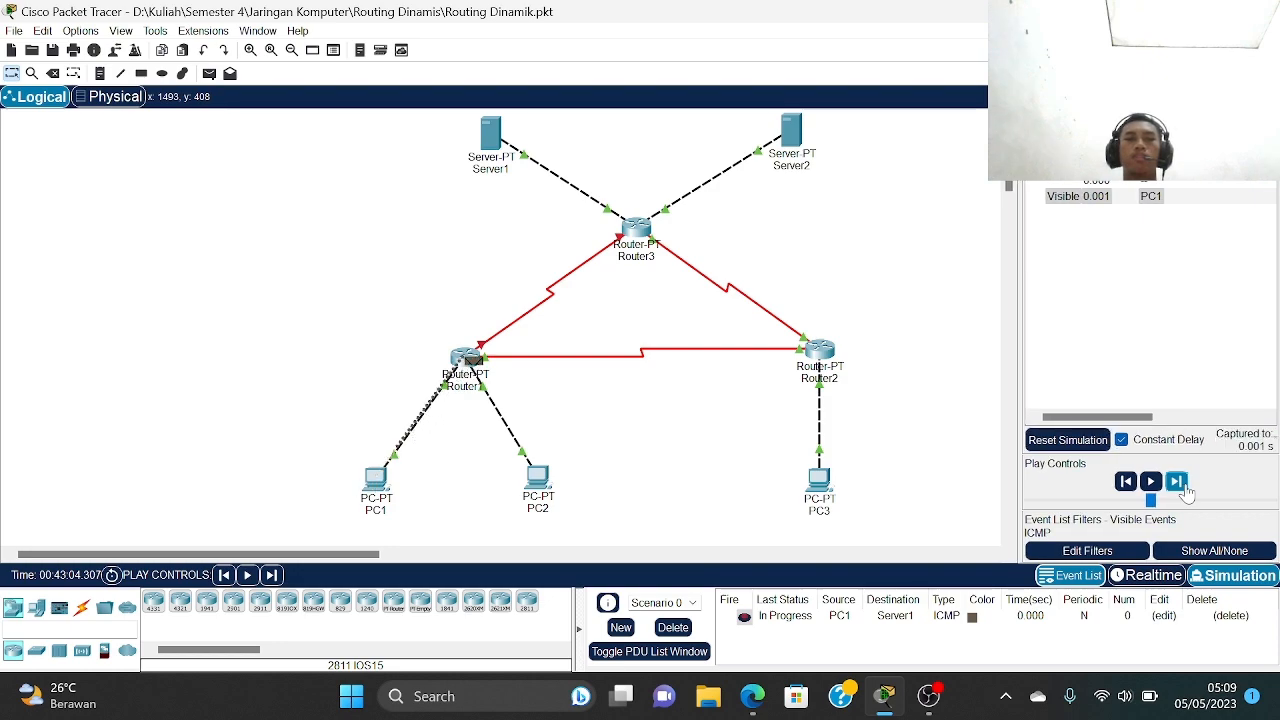
click(1180, 484)
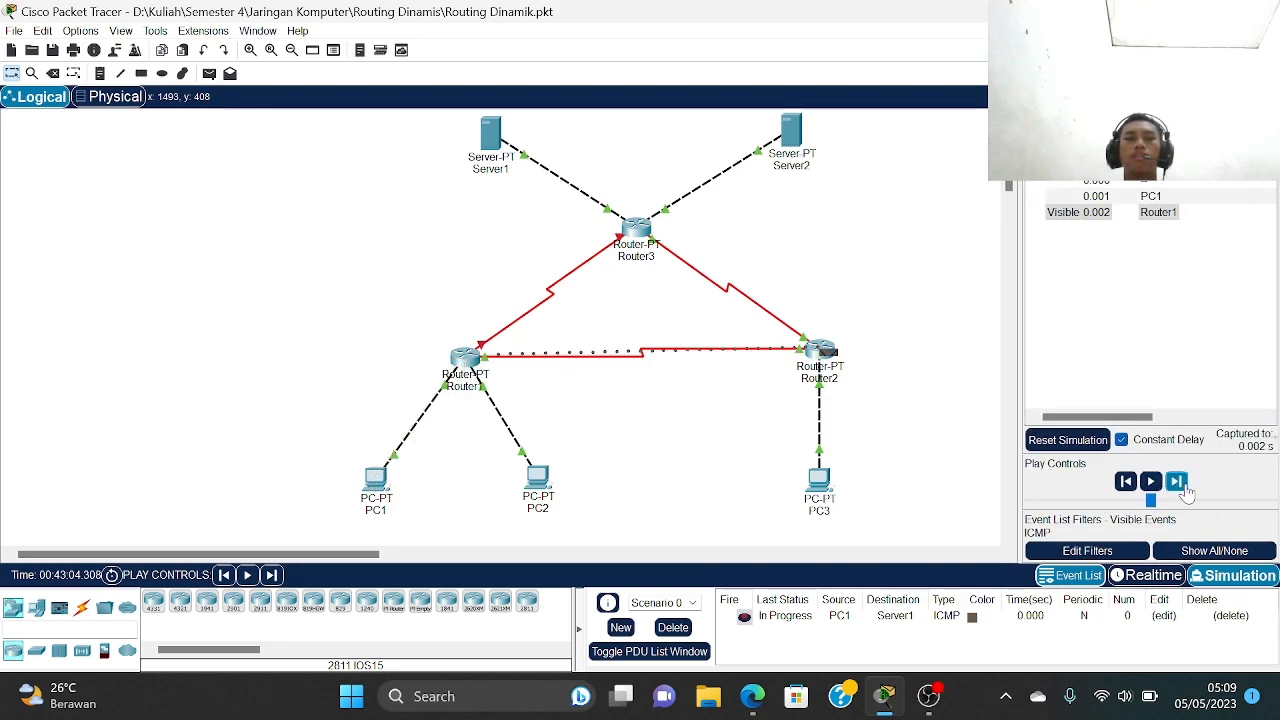
click(1179, 483)
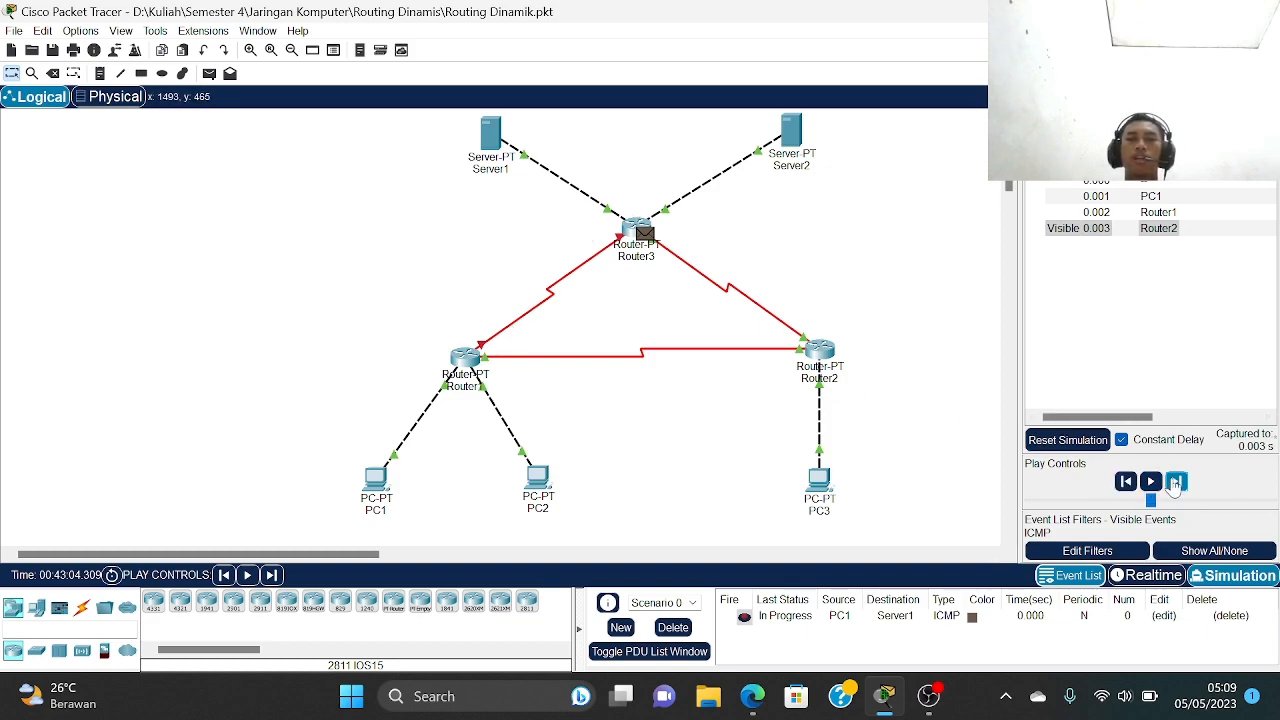
click(1177, 483)
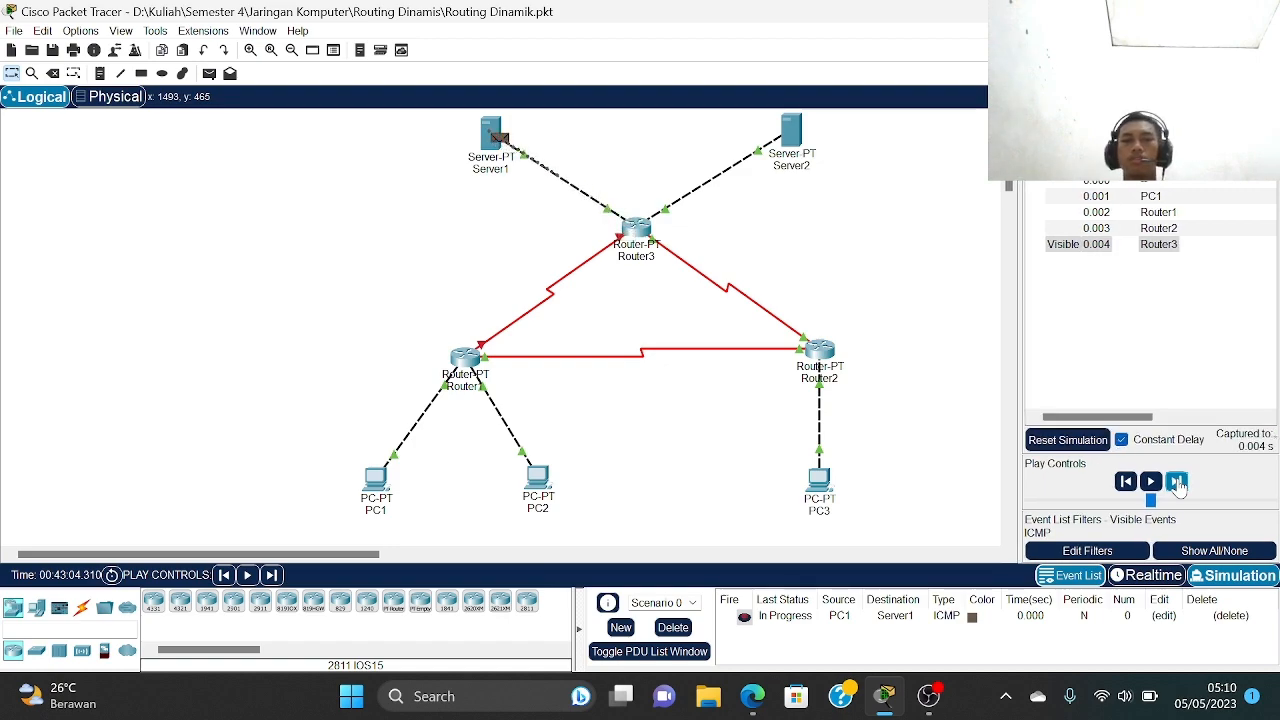
click(1177, 483)
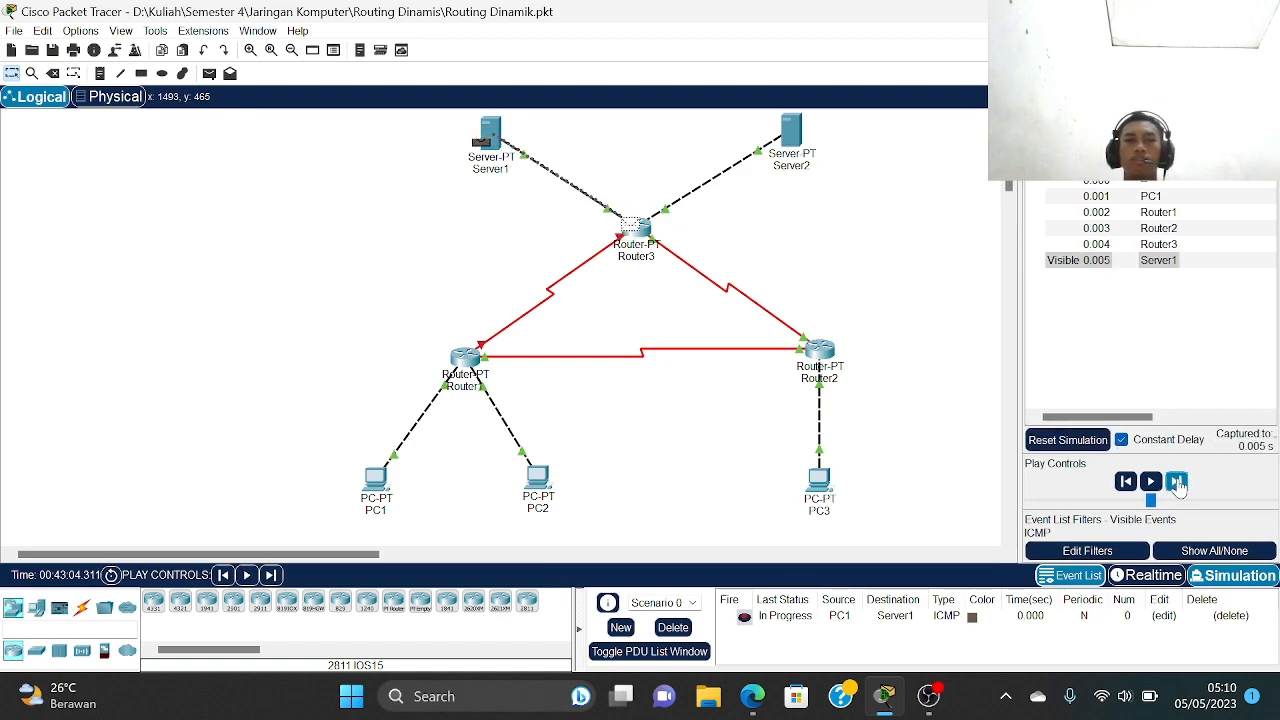
click(1177, 483)
click(1177, 483)
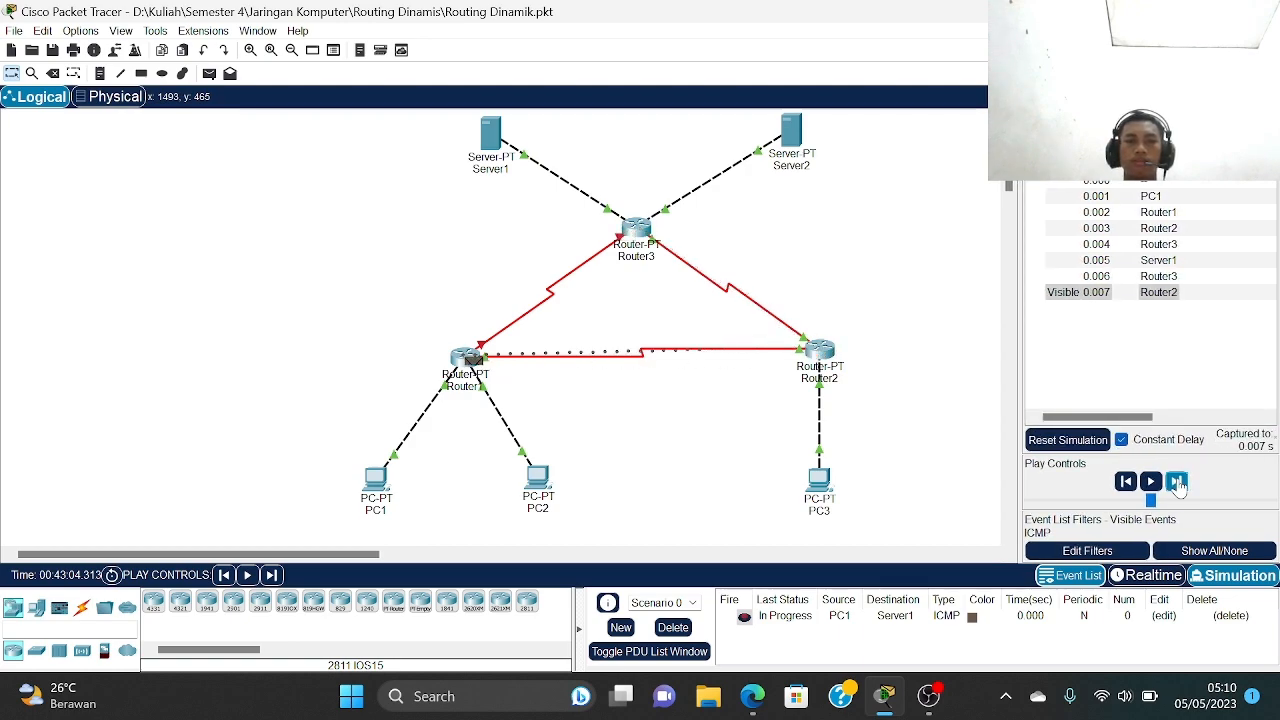
click(1177, 483)
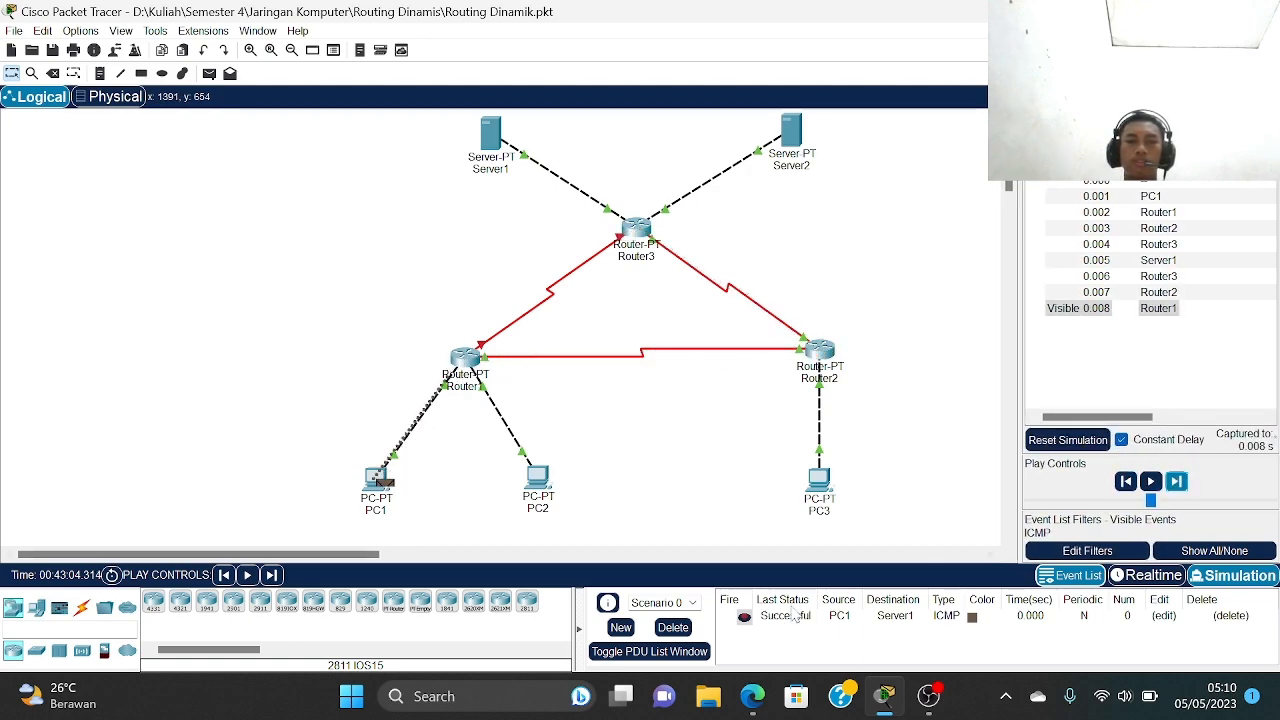
click(673, 628)
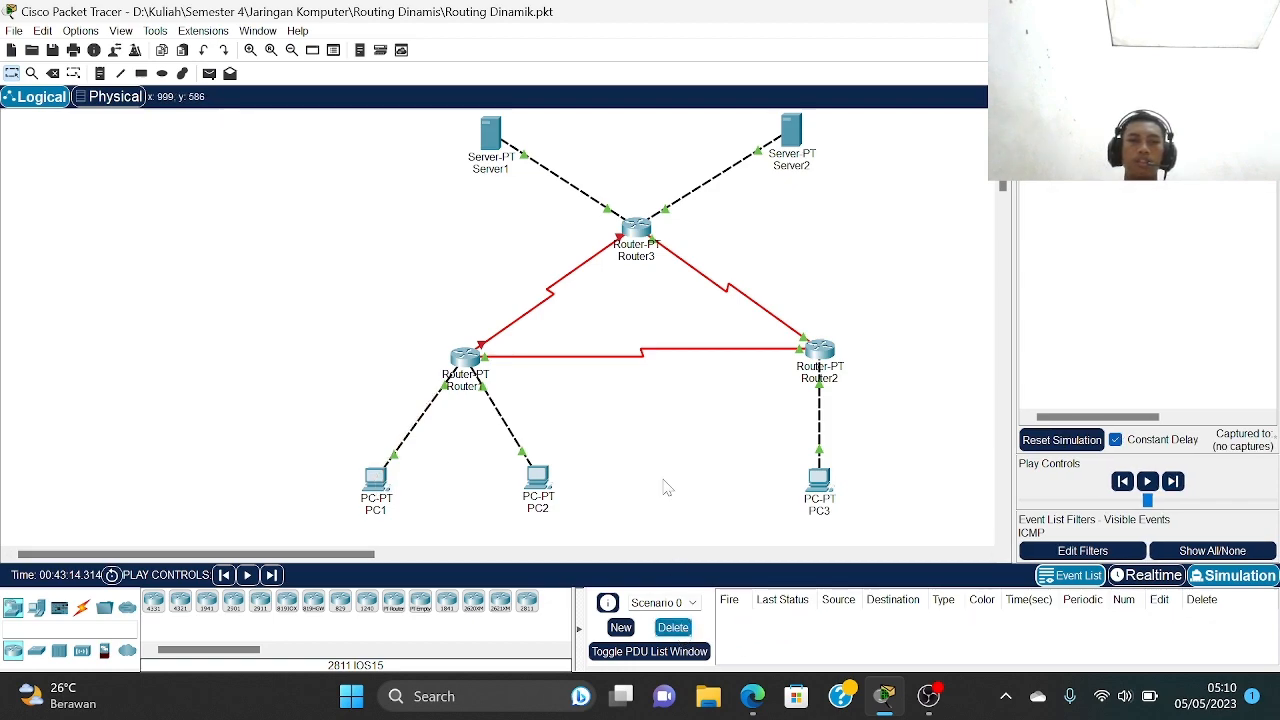
- Add a simple PDU from Server2 to PC2
click(210, 74)
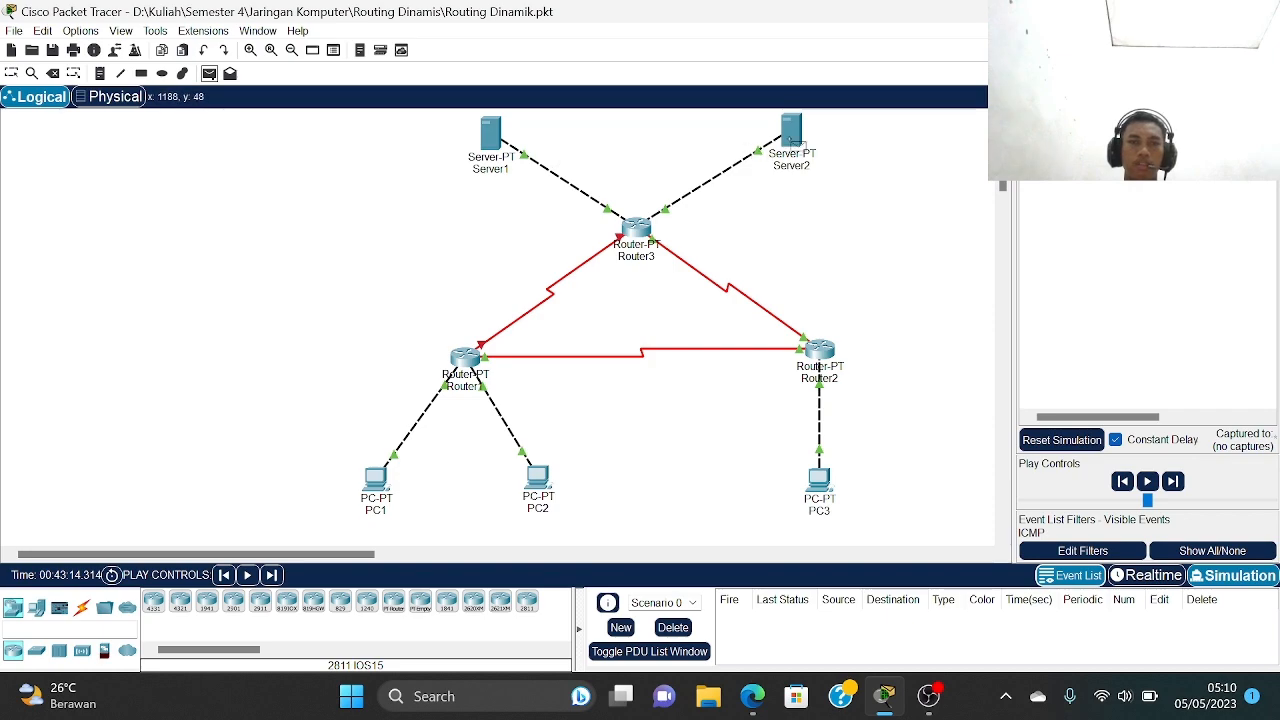
click(792, 134)
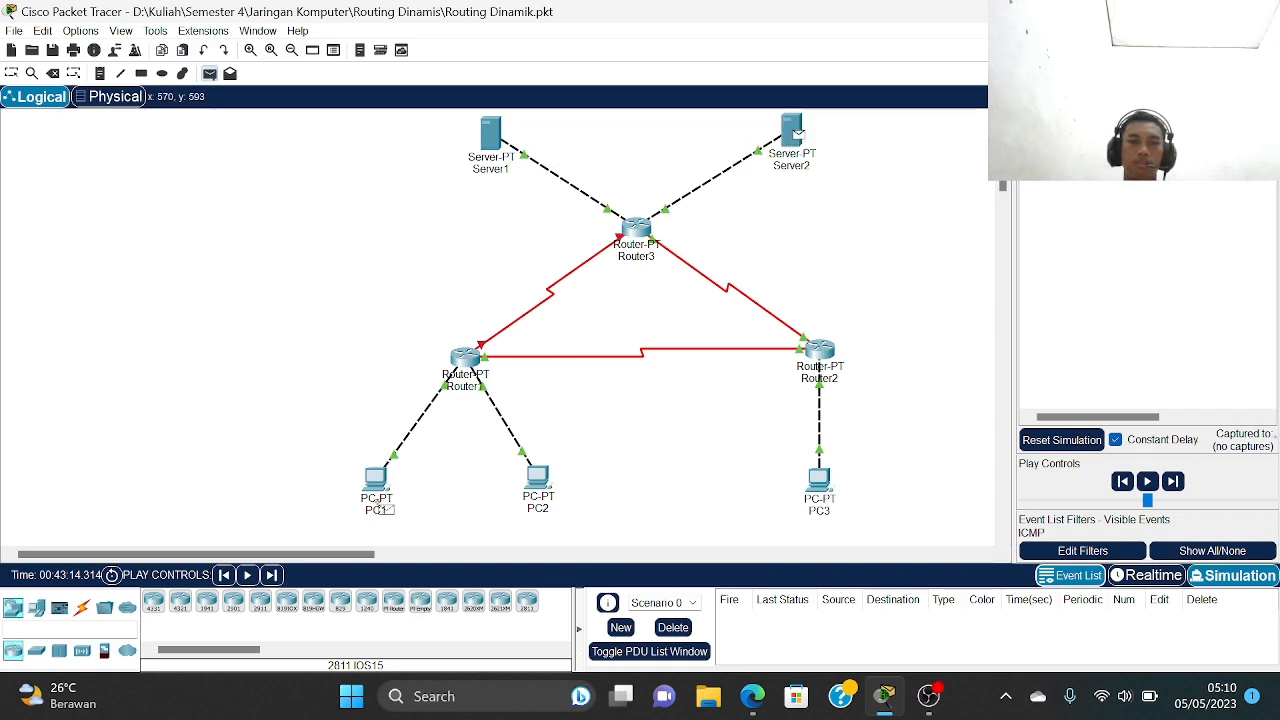
click(540, 482)
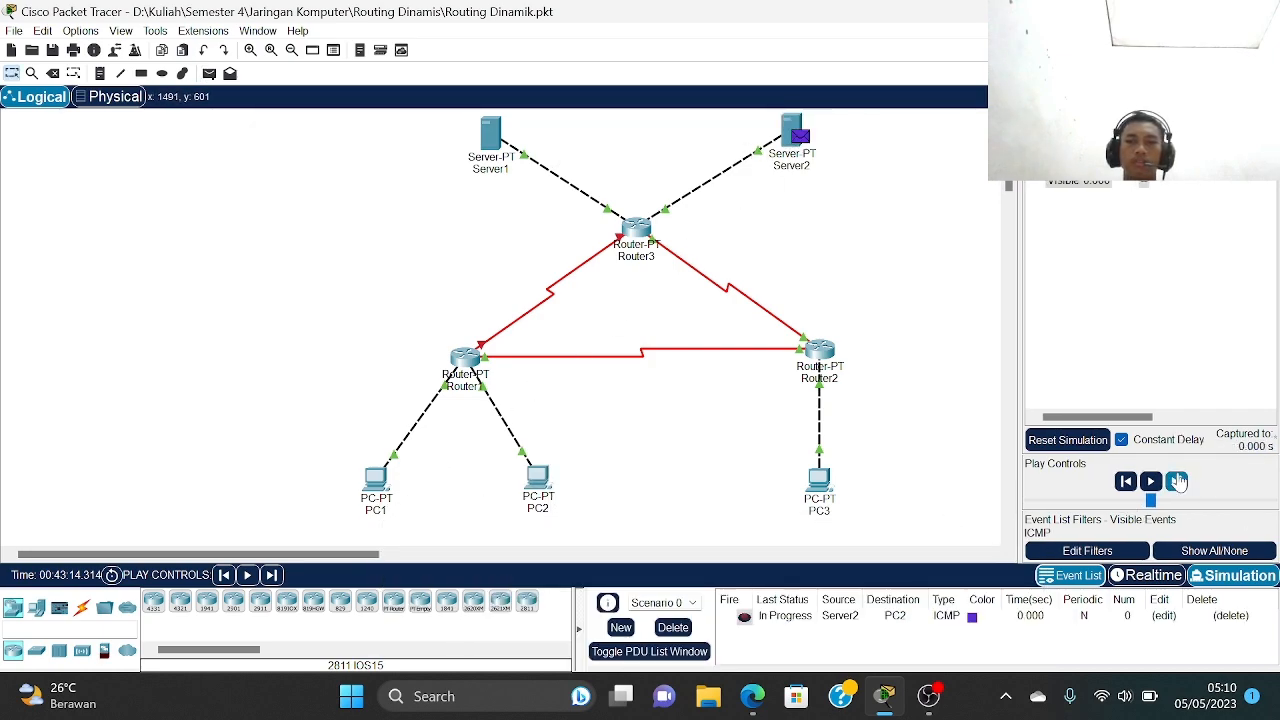
- Advance the Server2-to-PC2 PDU hop by hop through its full round trip and delete the scenario's PDU
click(1177, 482)
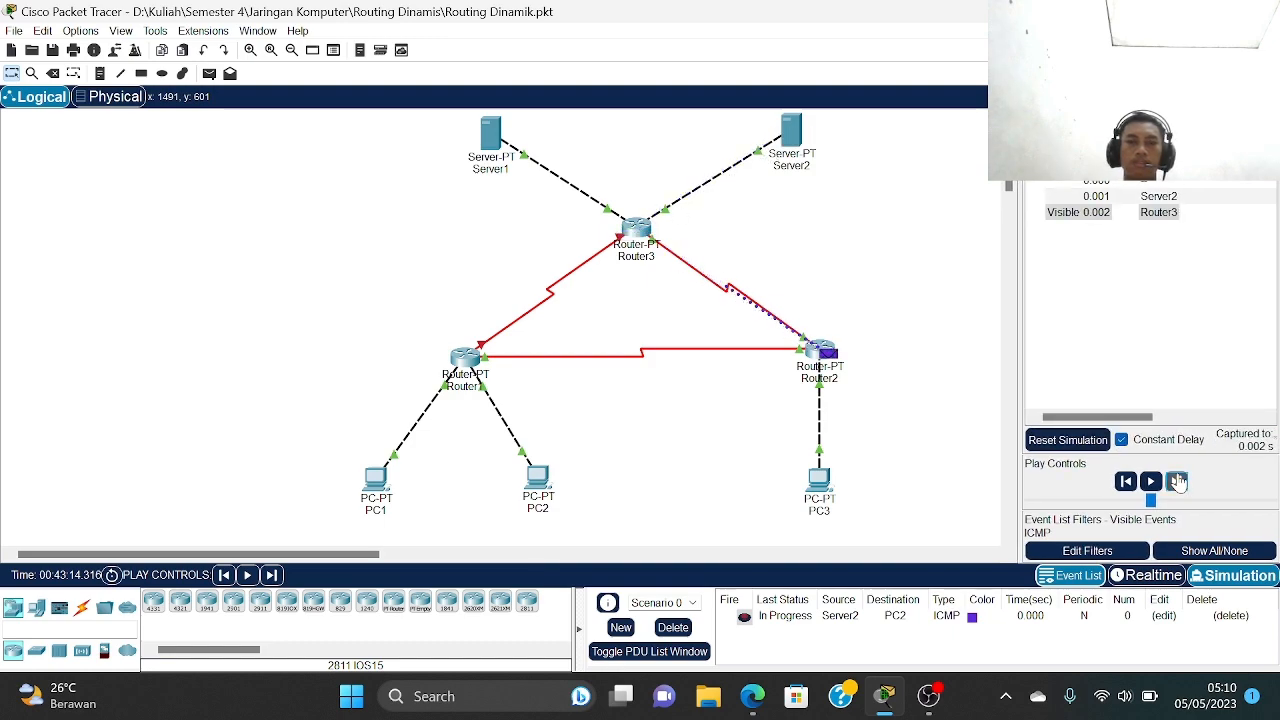
click(1177, 482)
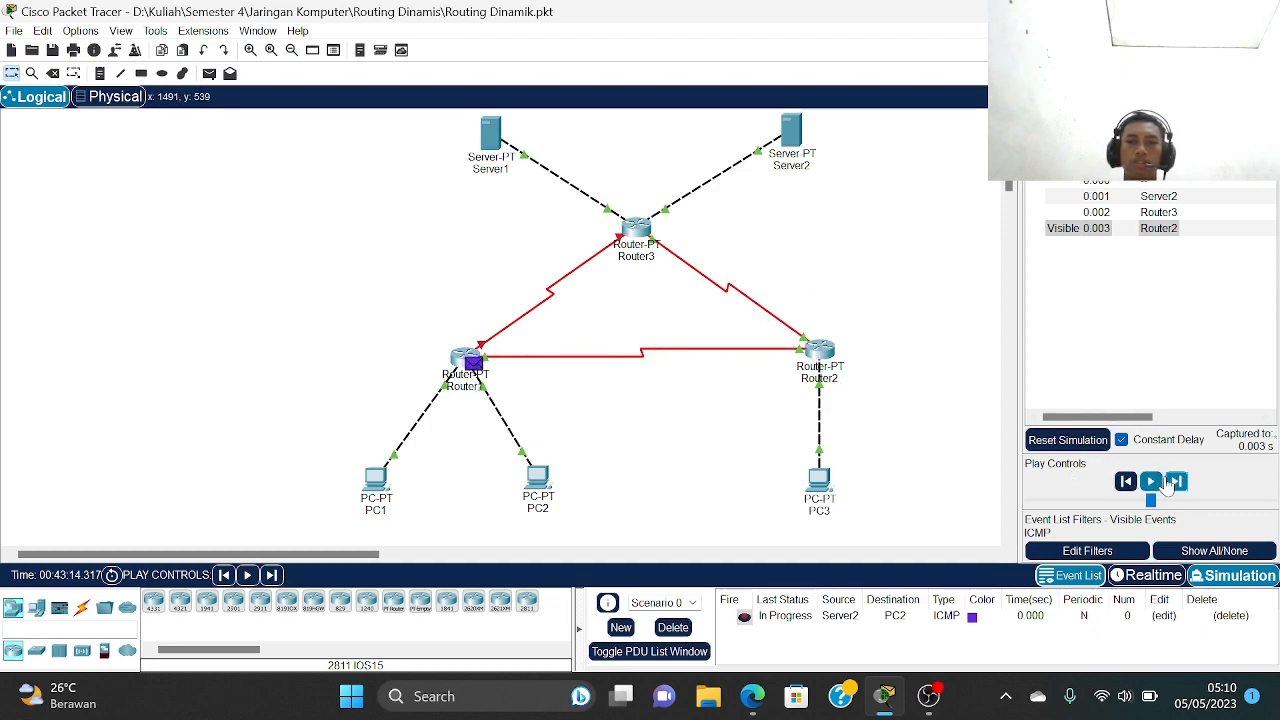
click(1178, 482)
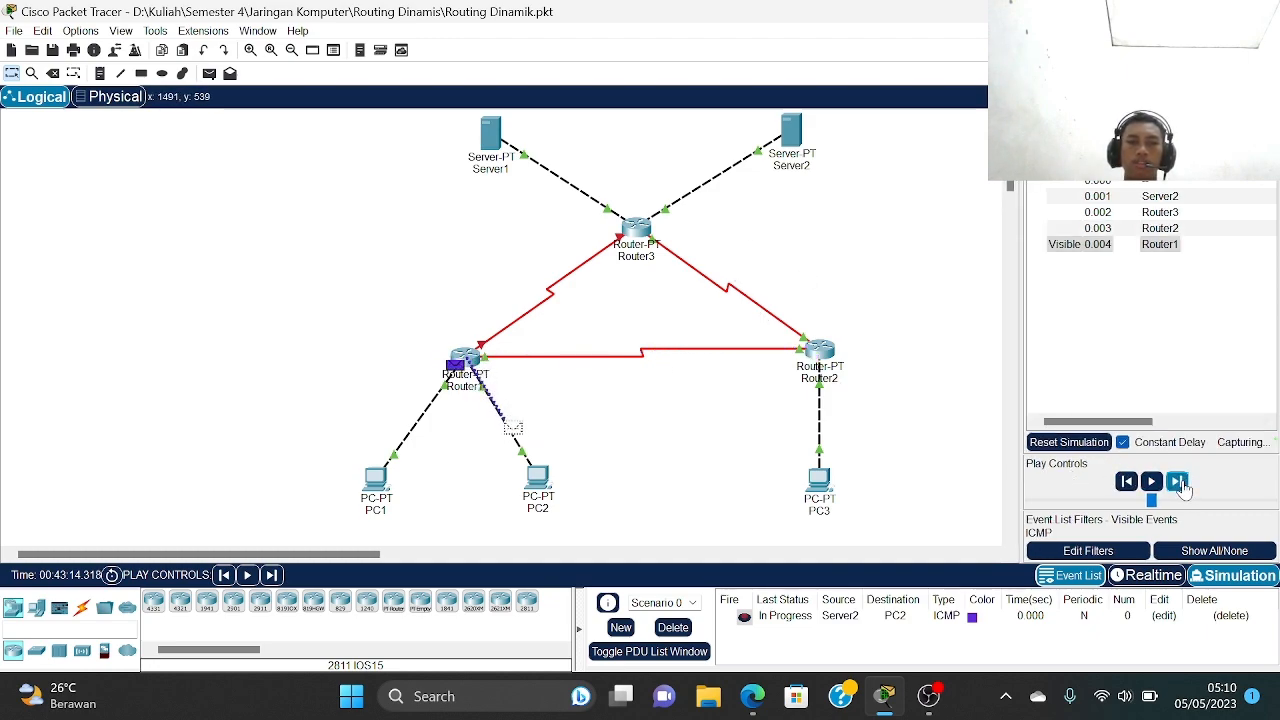
click(1178, 482)
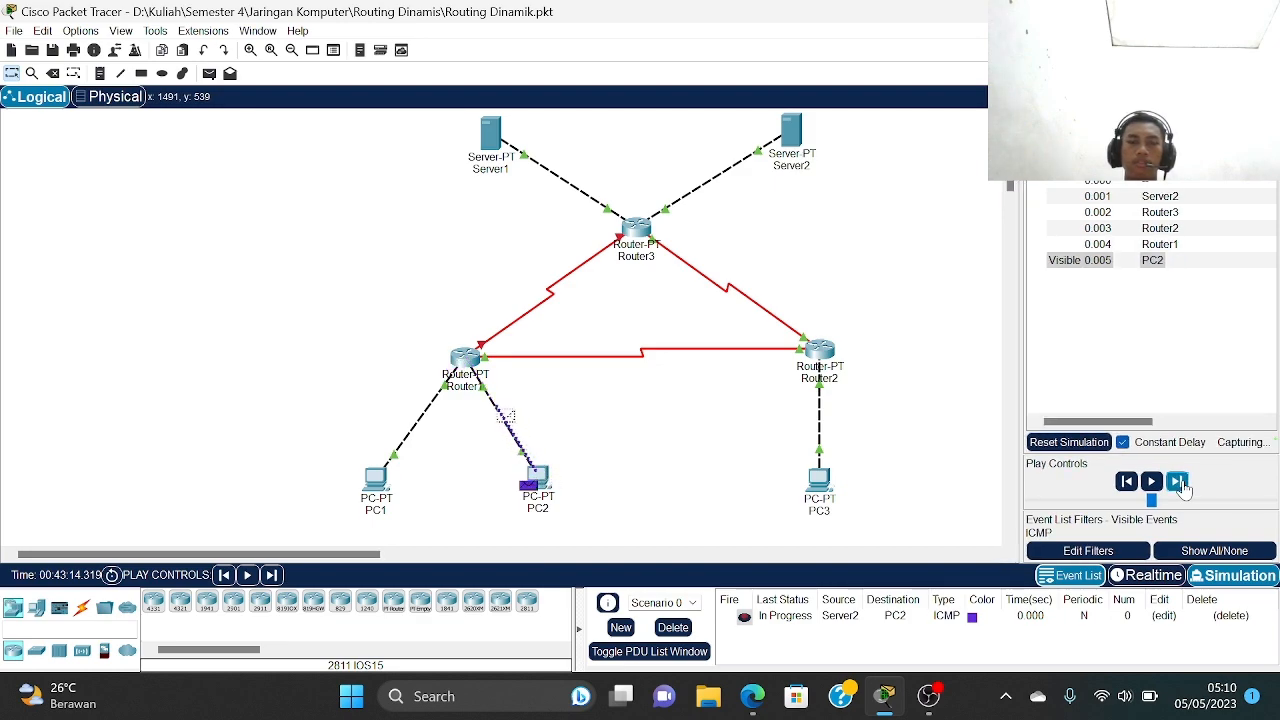
click(1178, 482)
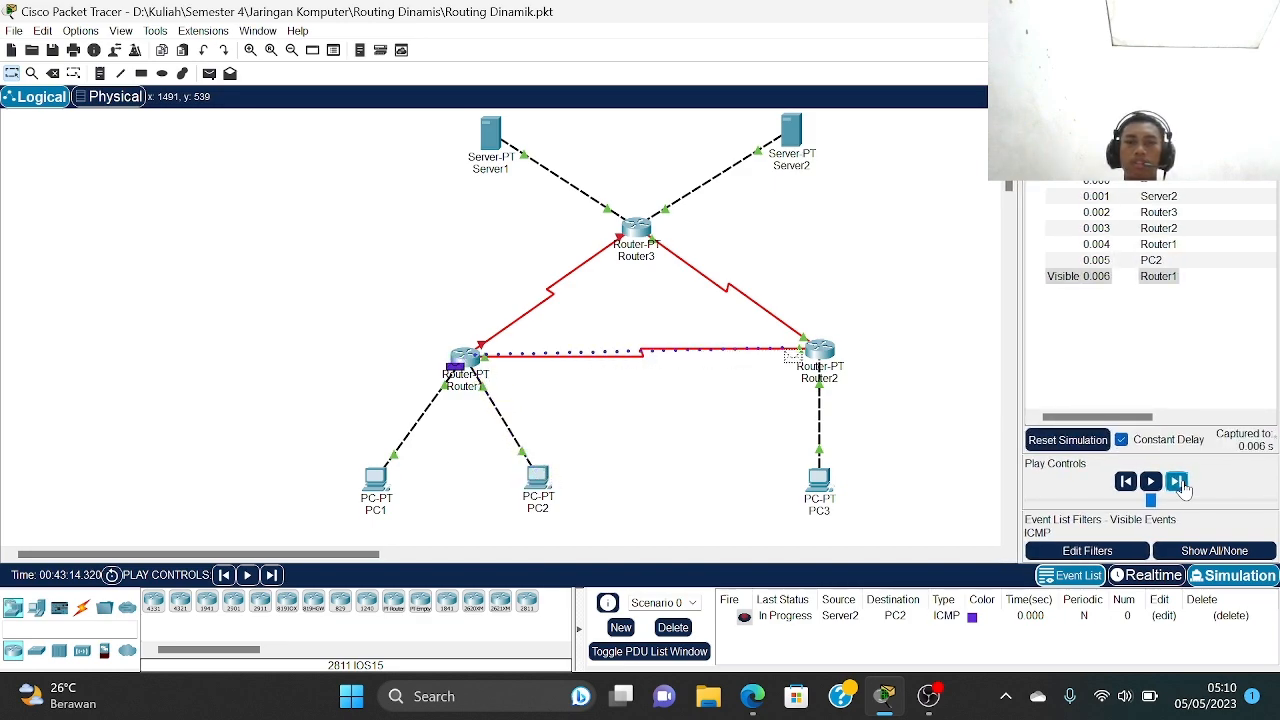
click(1178, 482)
click(1178, 482)
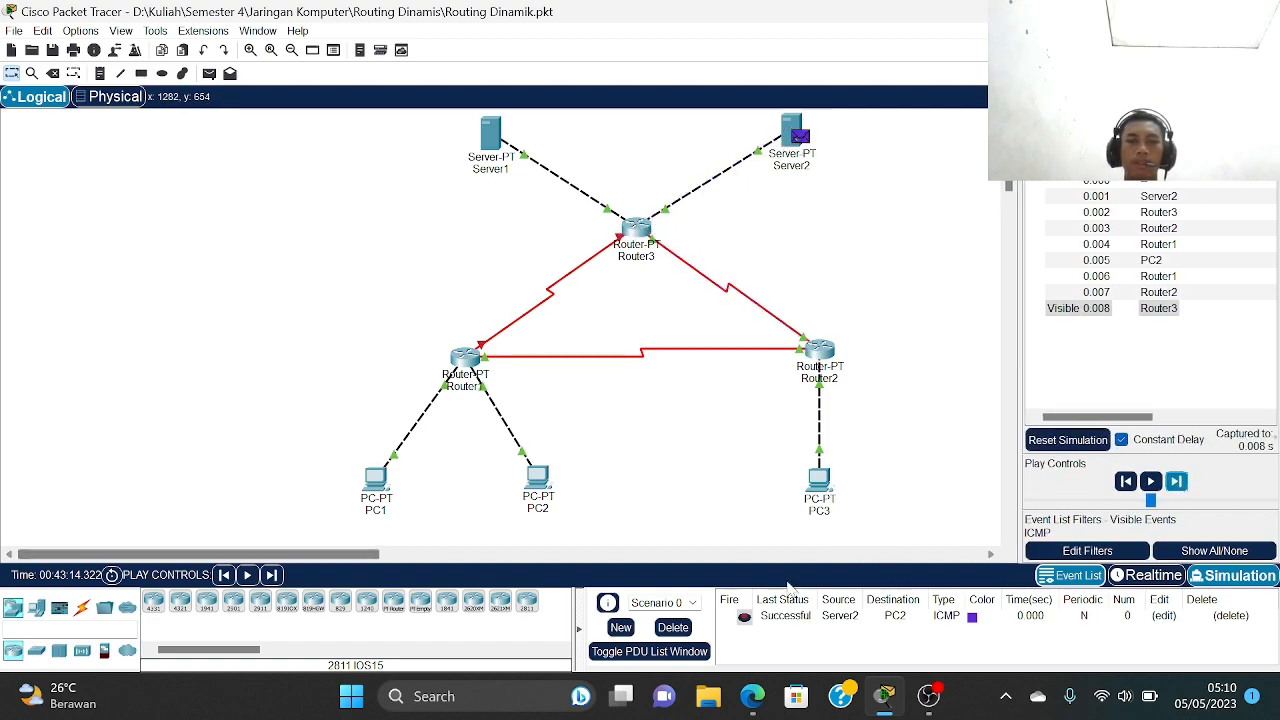
click(673, 628)
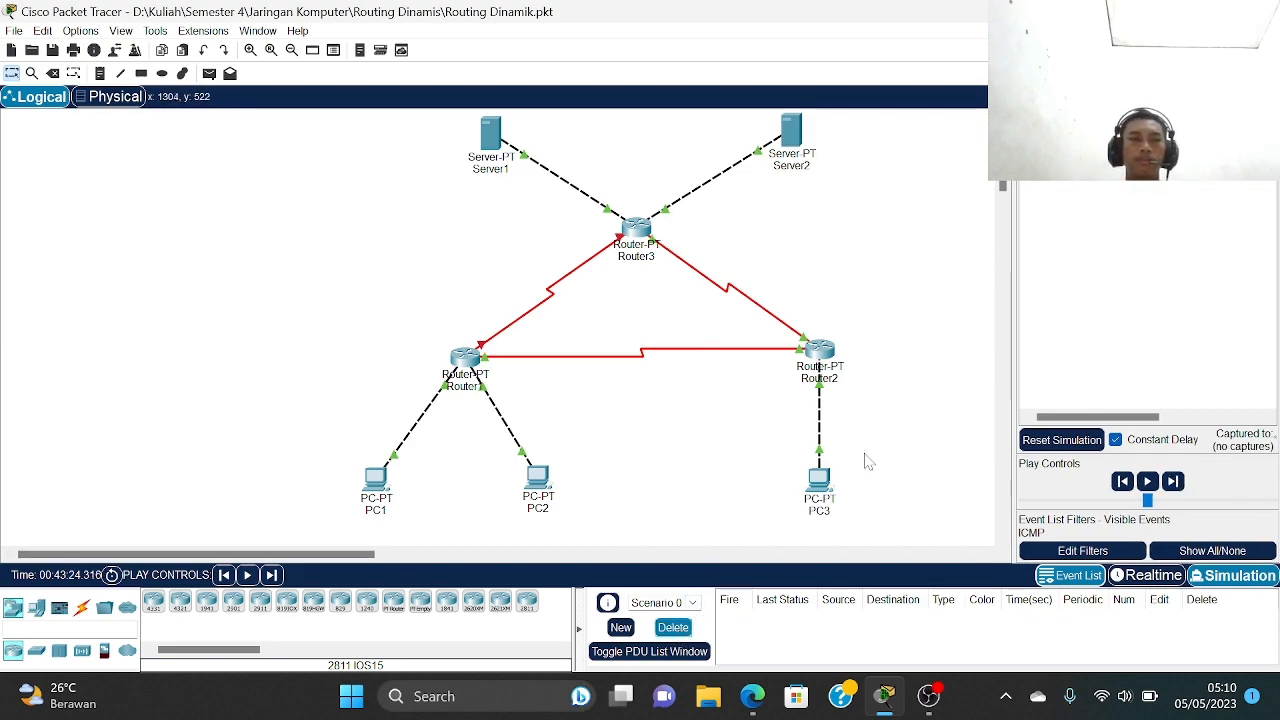
- Return to Realtime mode and turn on Router1's Serial3/0 port to restore its link to Router3
click(1150, 576)
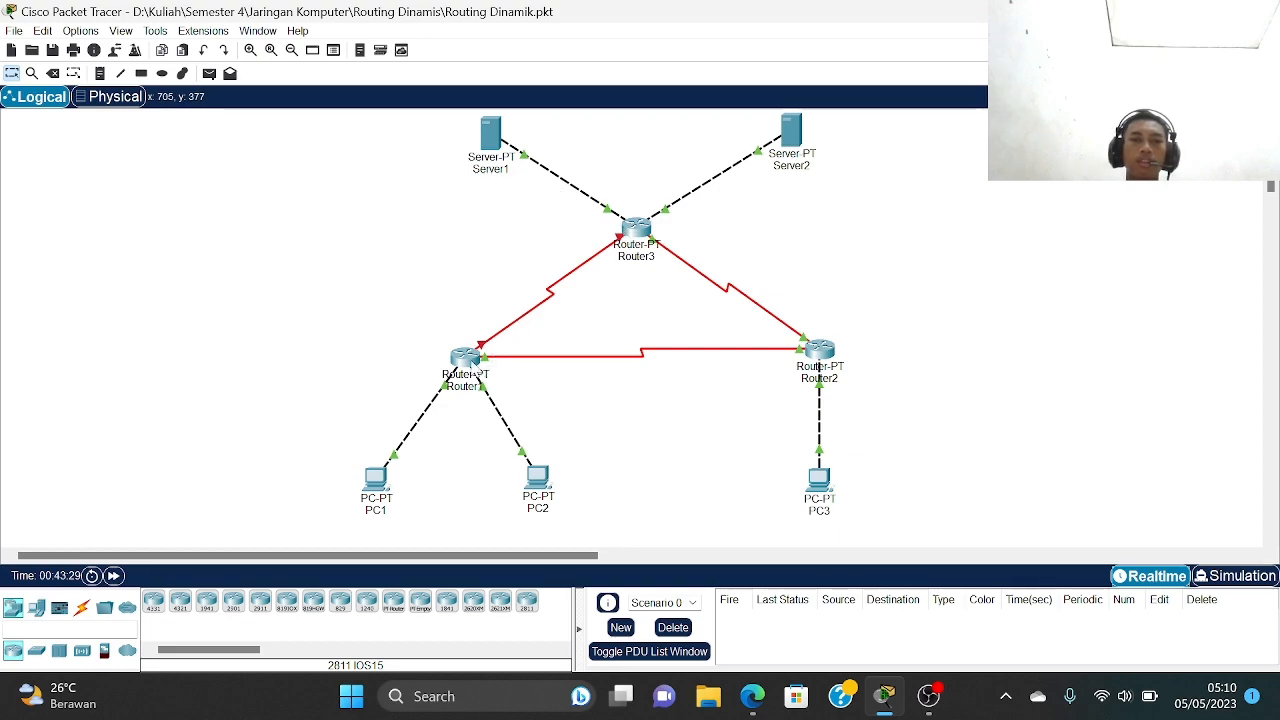
click(465, 358)
click(479, 322)
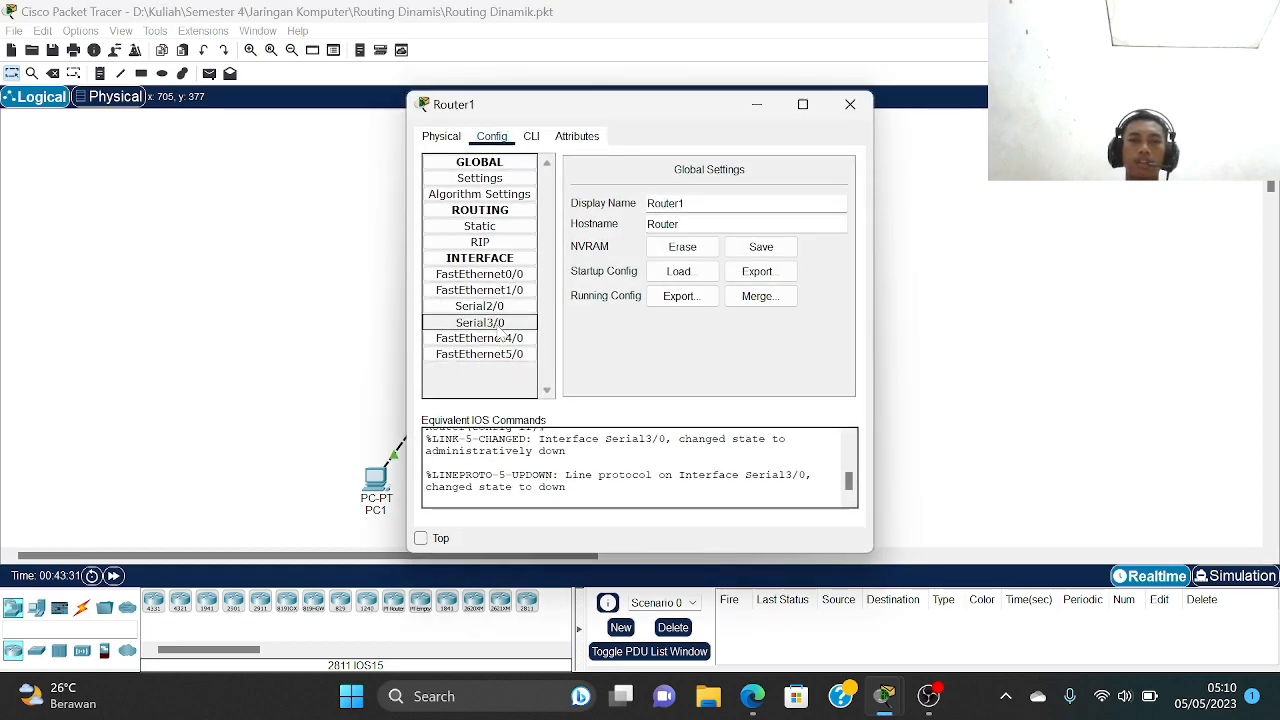
click(829, 188)
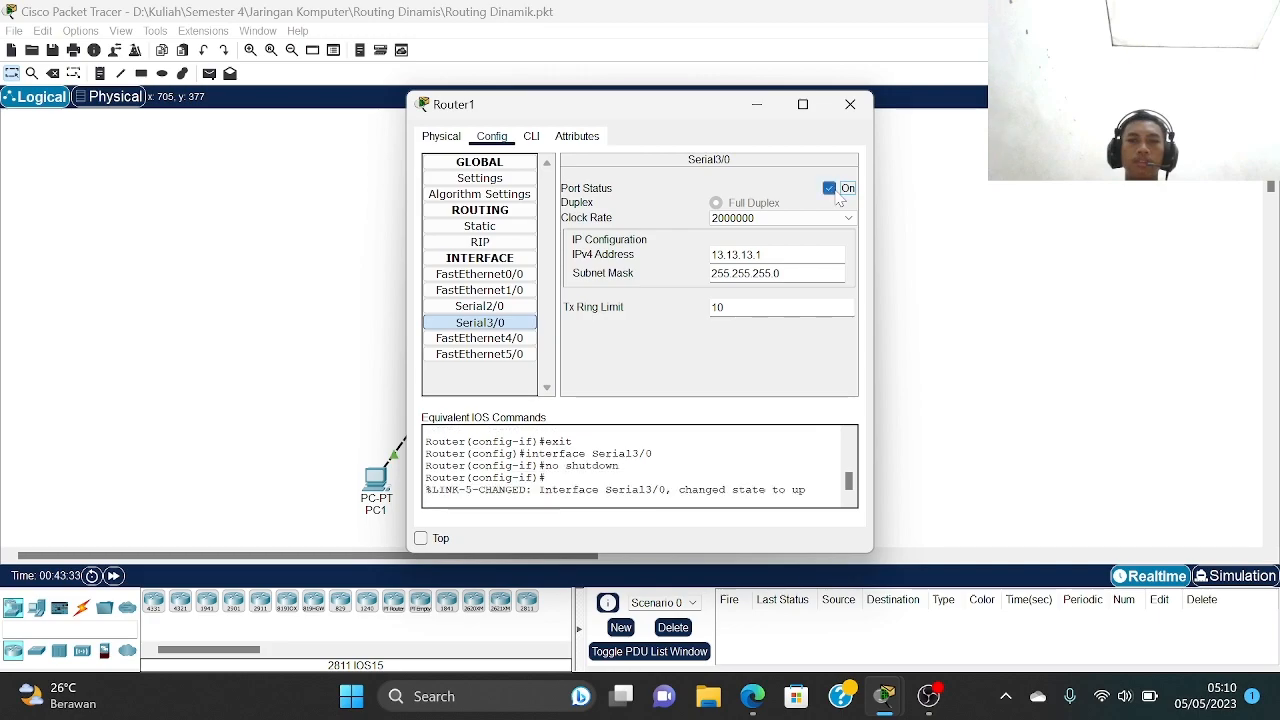
click(850, 105)
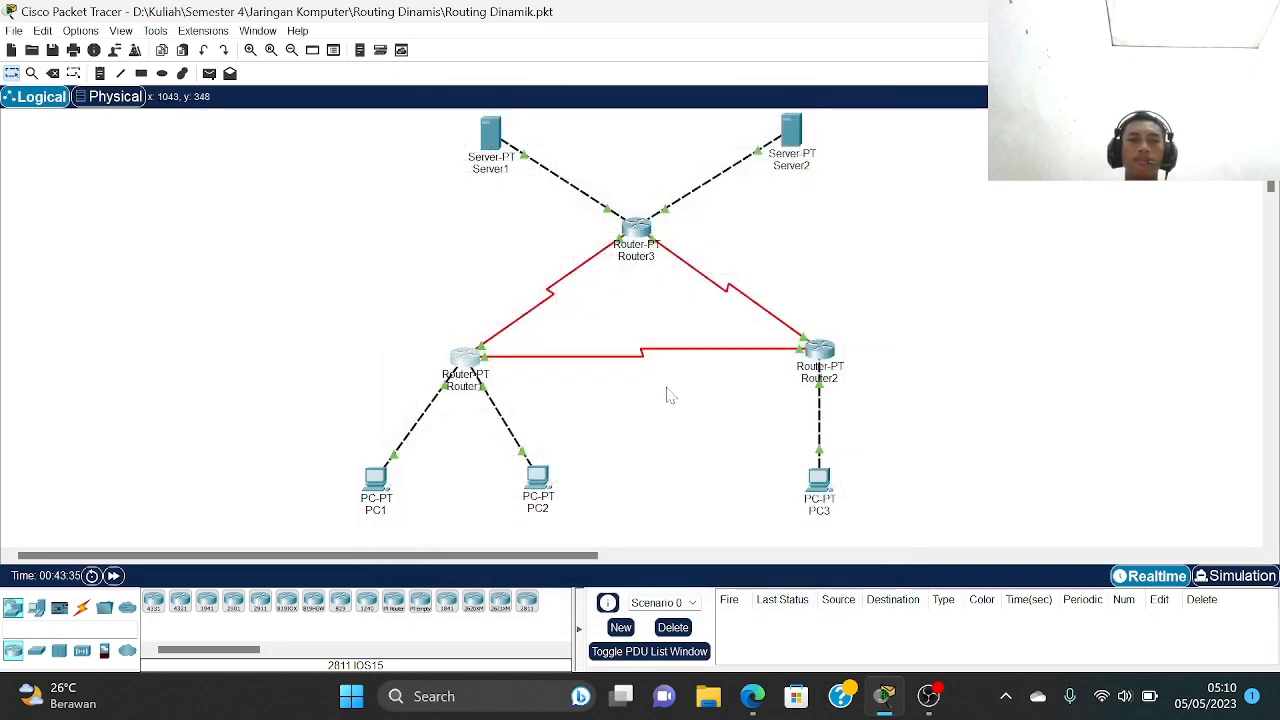
- Open PC1's command prompt and trace the route to 192.168.1.253
click(376, 481)
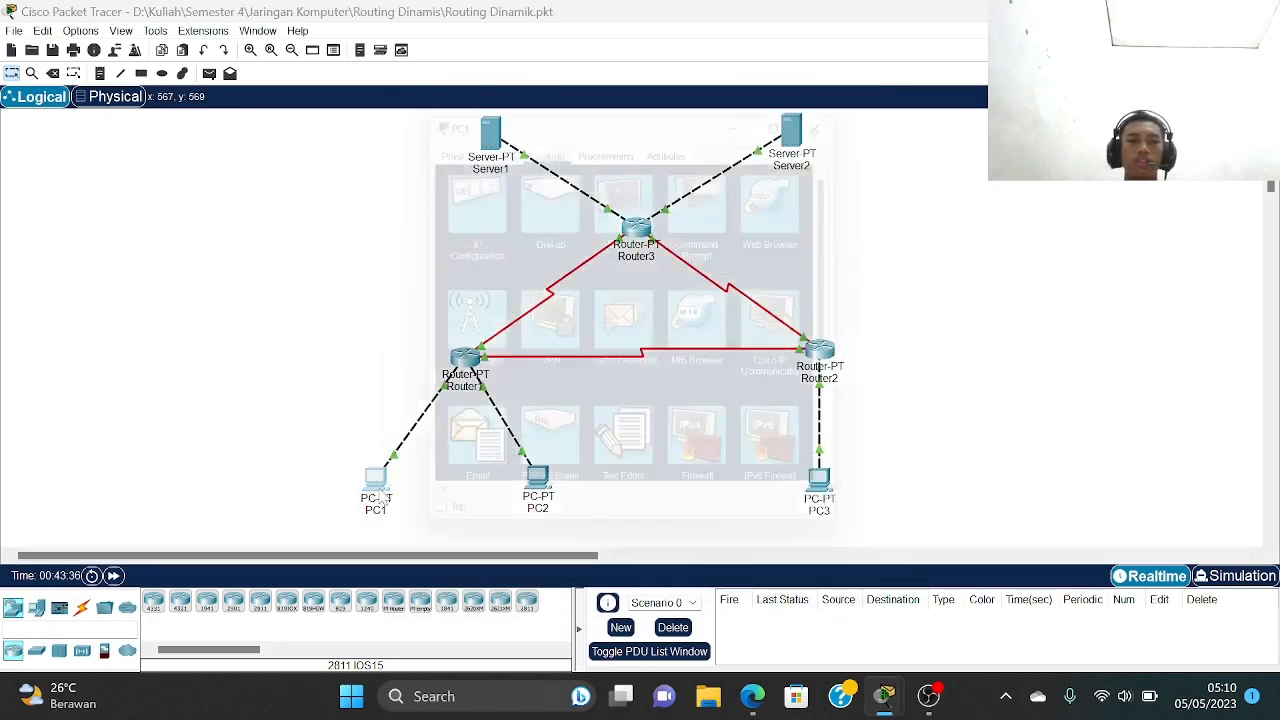
click(698, 208)
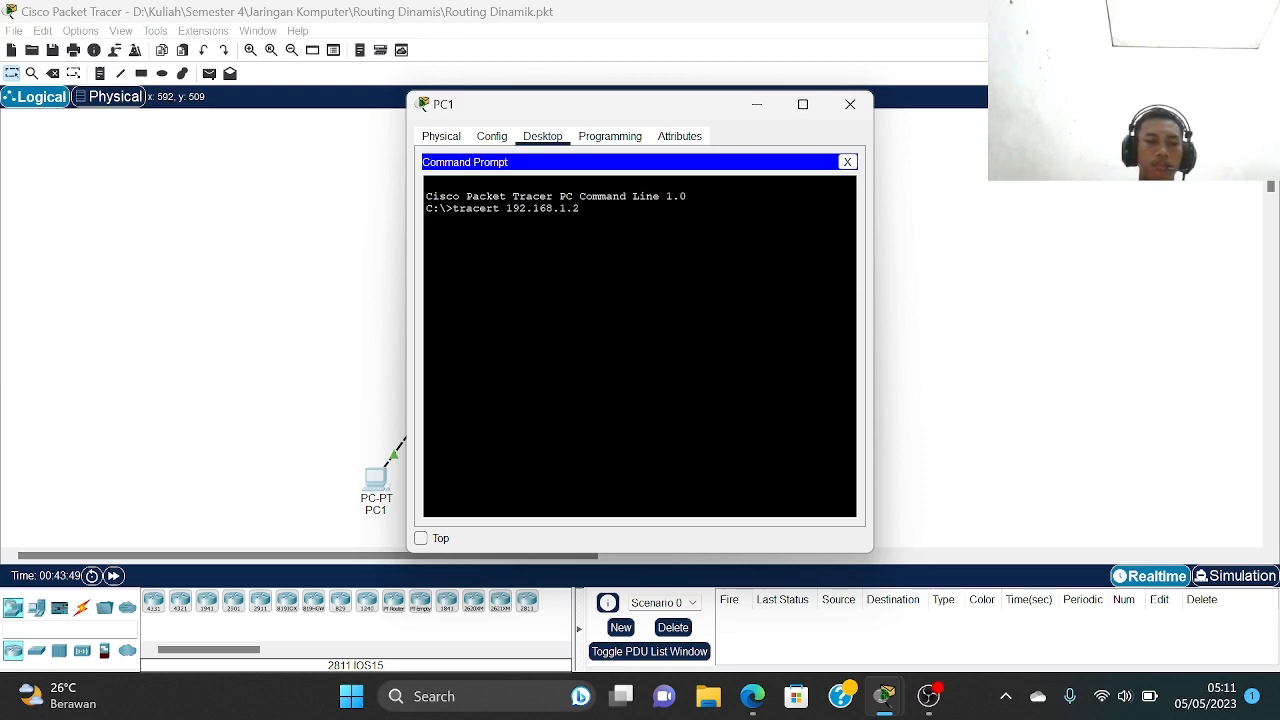
key(Return)
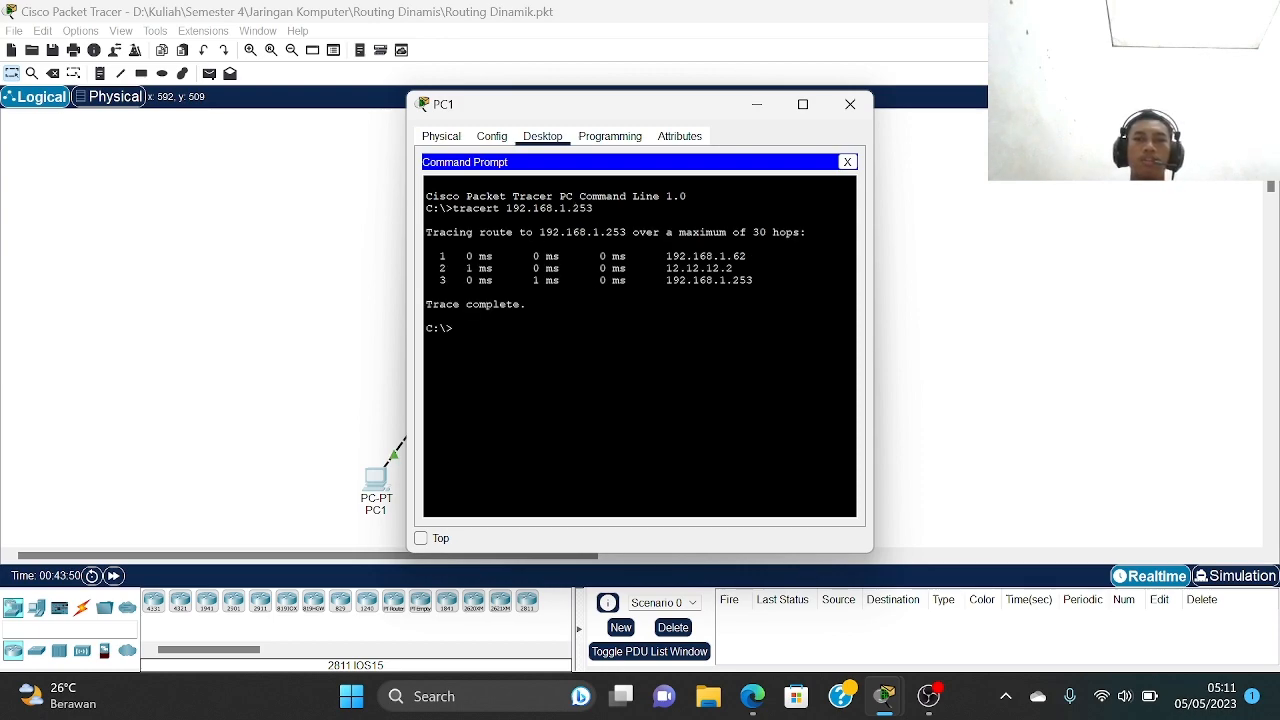
- Trace the route from PC1 to 33.33.33.1 and close the PC1 window
key(Up)
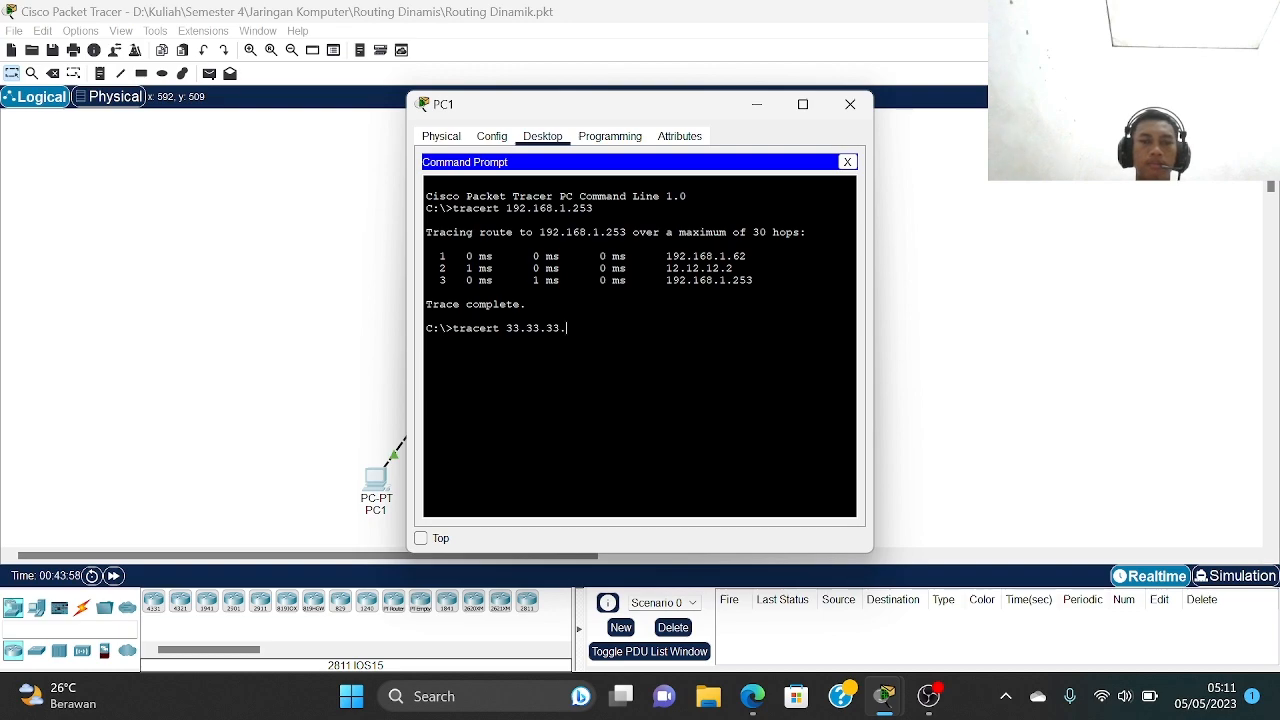
text(1)
key(Return)
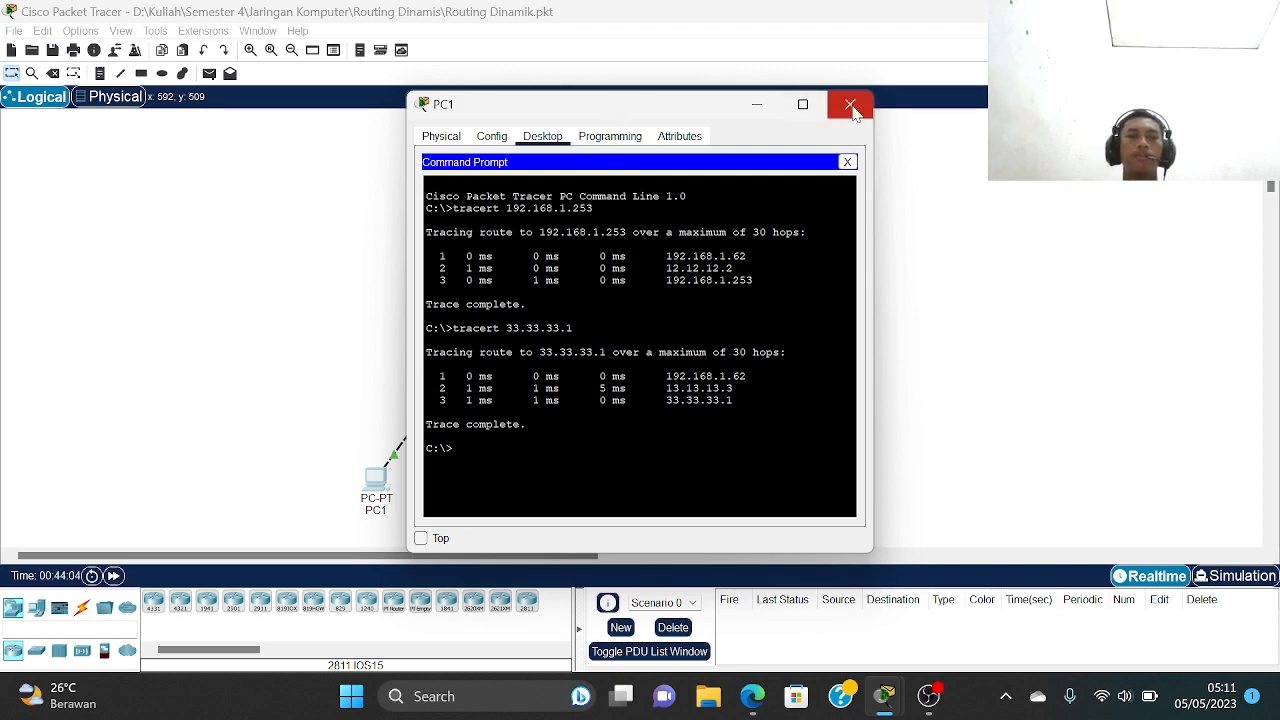
click(853, 117)
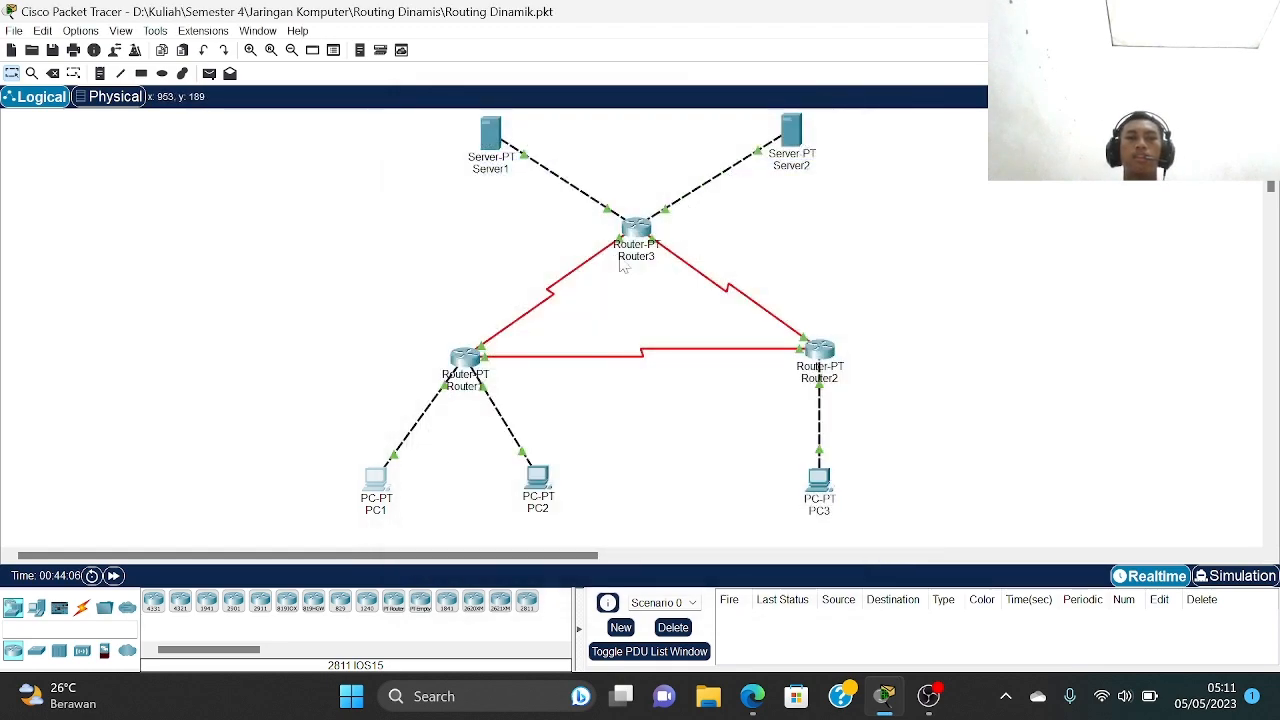